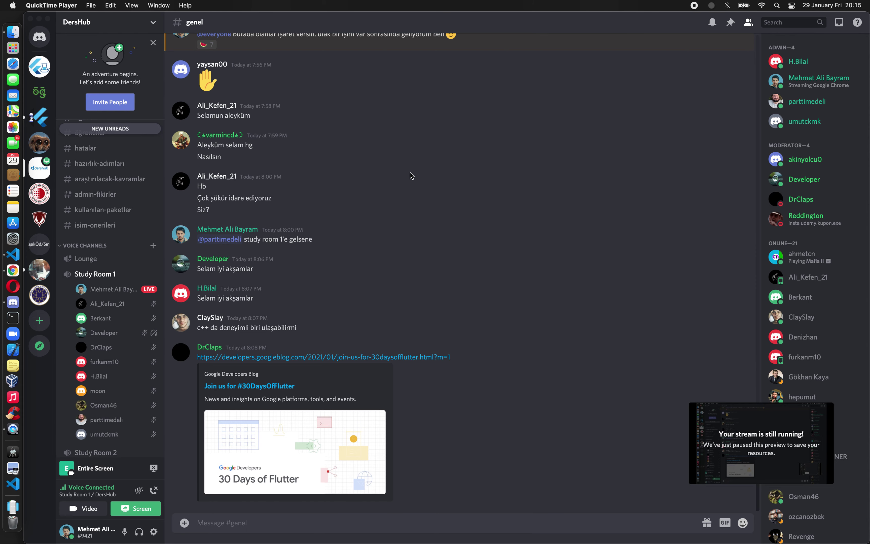
# - Switch from Discord to Google Chrome, which shows the 30 Days of Flutter page
pyautogui.press('super+Tab')
pyautogui.press('super+Tab')
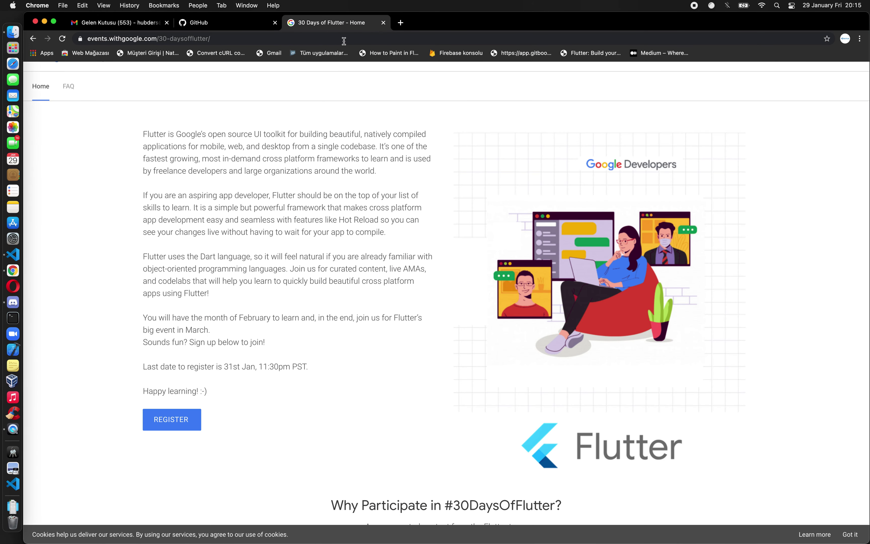
# - Open a new blank Chrome tab beside the 30 Days of Flutter tab
pyautogui.click(401, 22)
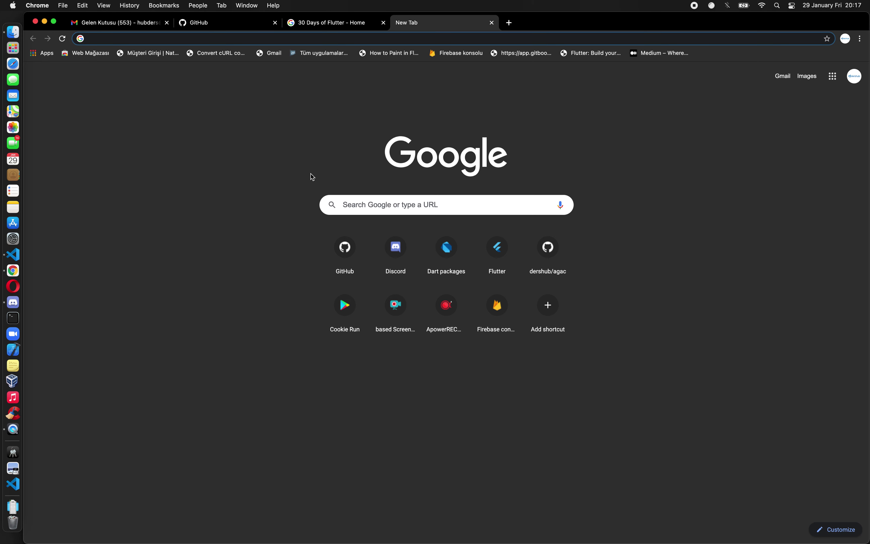
# - Load miro.com in the new tab
pyautogui.write('miro')
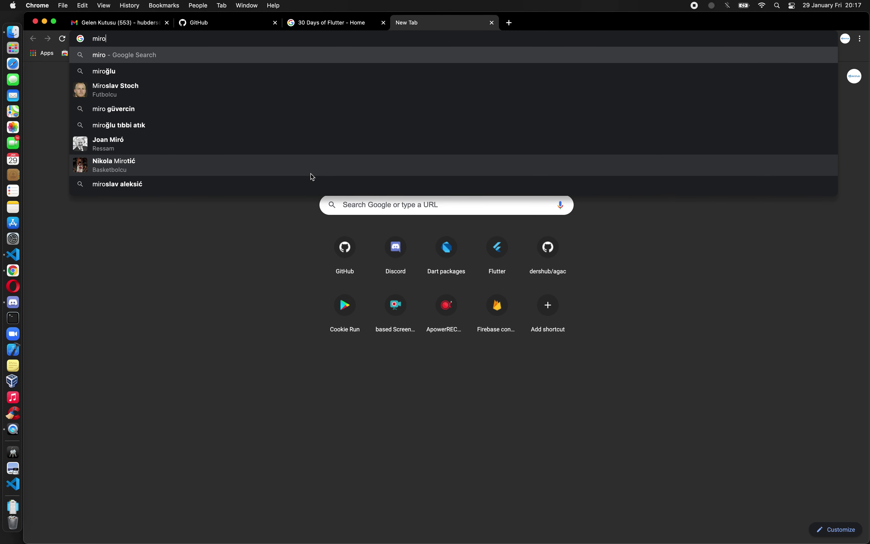
pyautogui.write('.com')
pyautogui.press('Return')
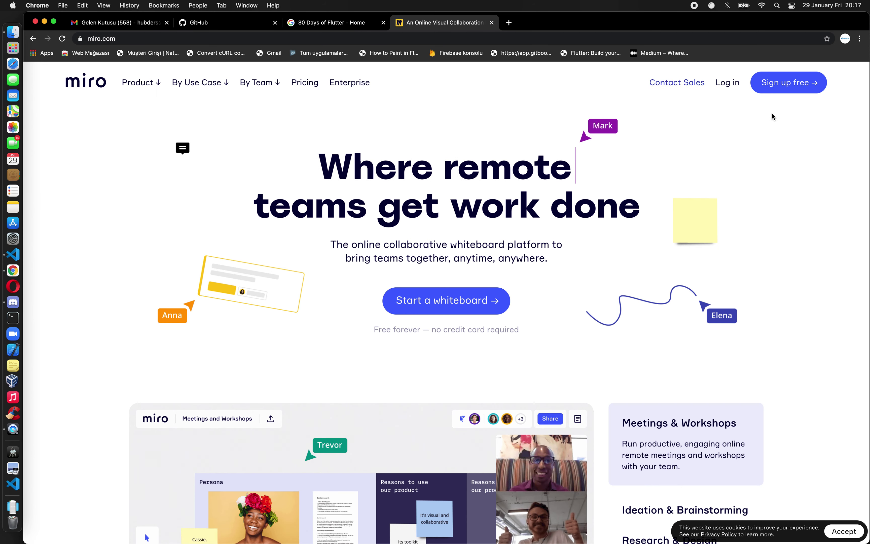
# - Log in to Miro with a Google account and open the AgacKardesligi board
pyautogui.click(730, 87)
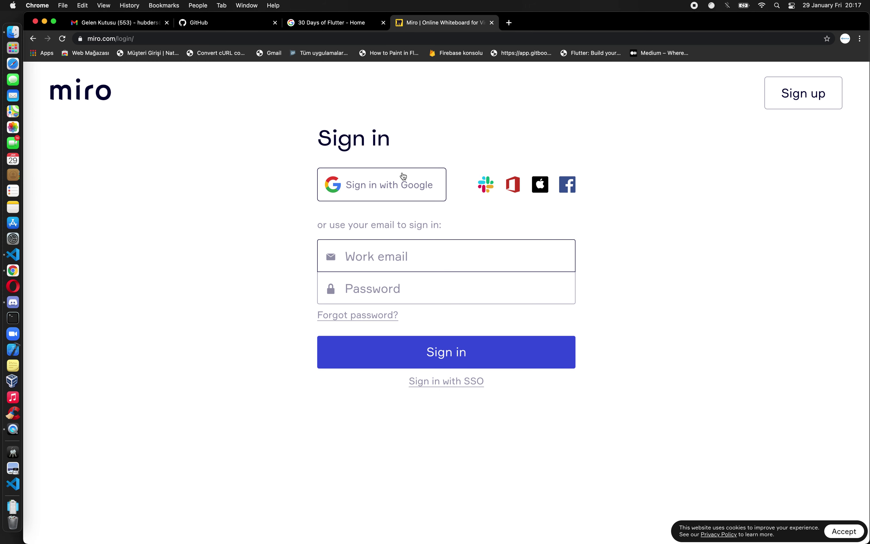
pyautogui.click(405, 184)
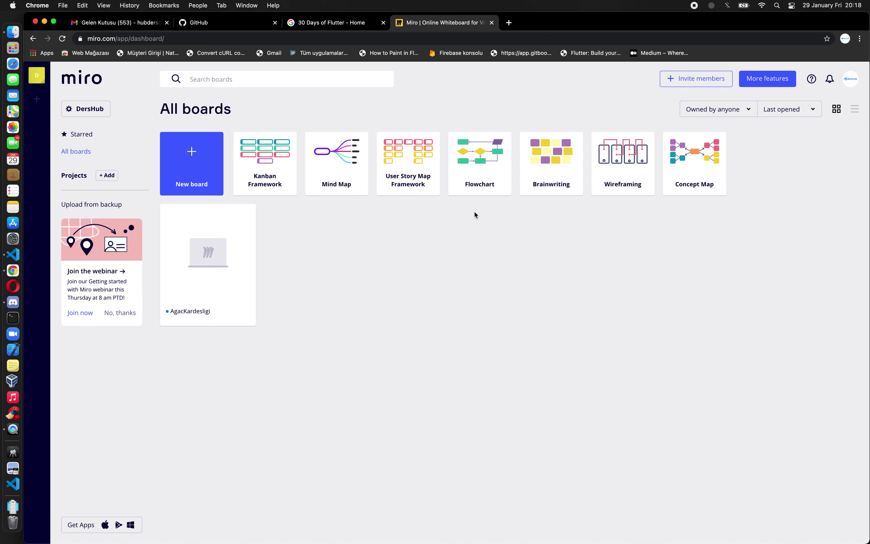
pyautogui.click(201, 247)
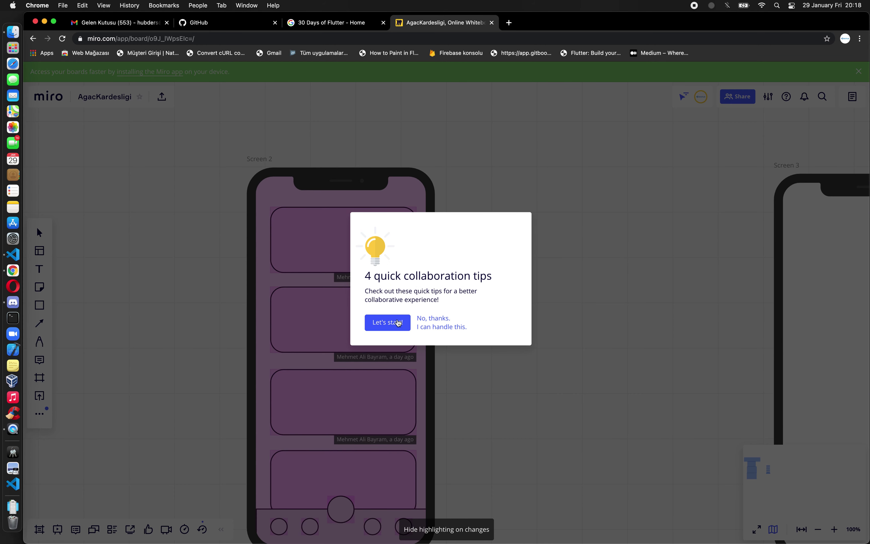
# - Work through the collaboration tips and dismiss the updates notice
pyautogui.click(392, 318)
pyautogui.click(107, 380)
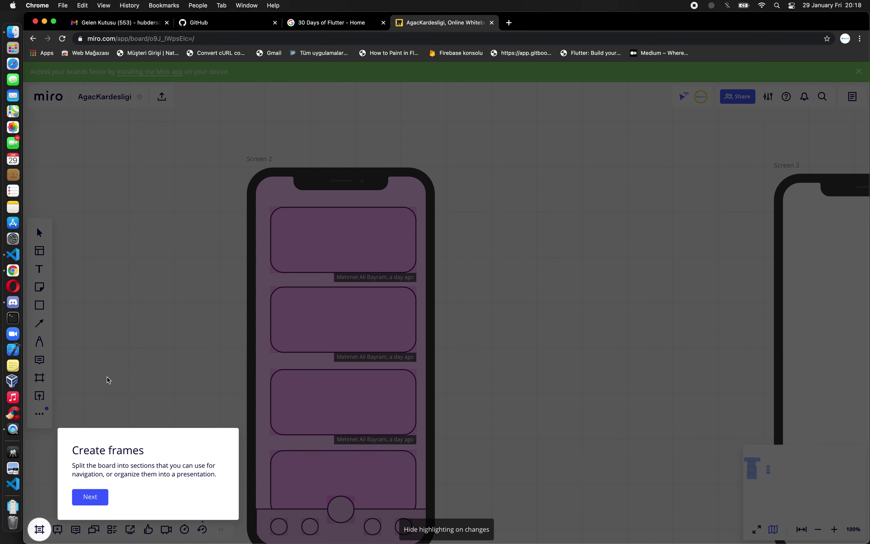
pyautogui.click(89, 499)
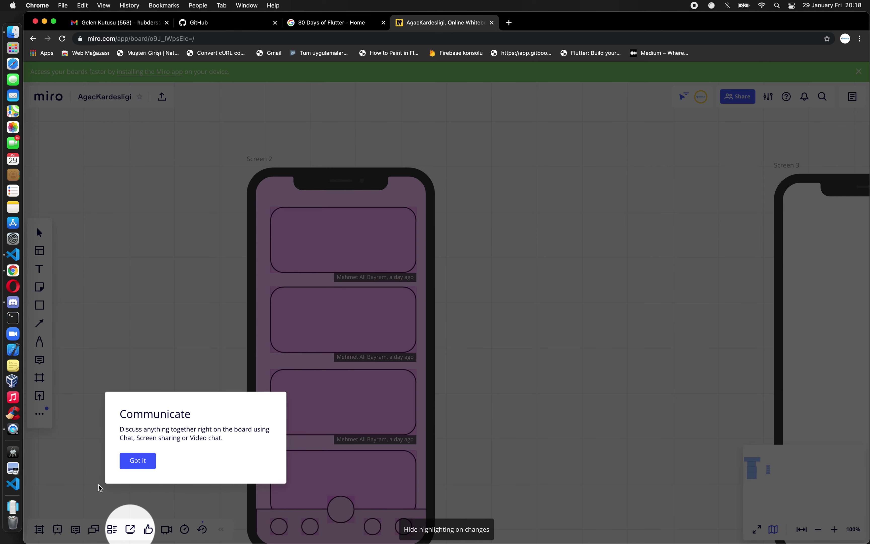
pyautogui.click(143, 462)
pyautogui.click(388, 468)
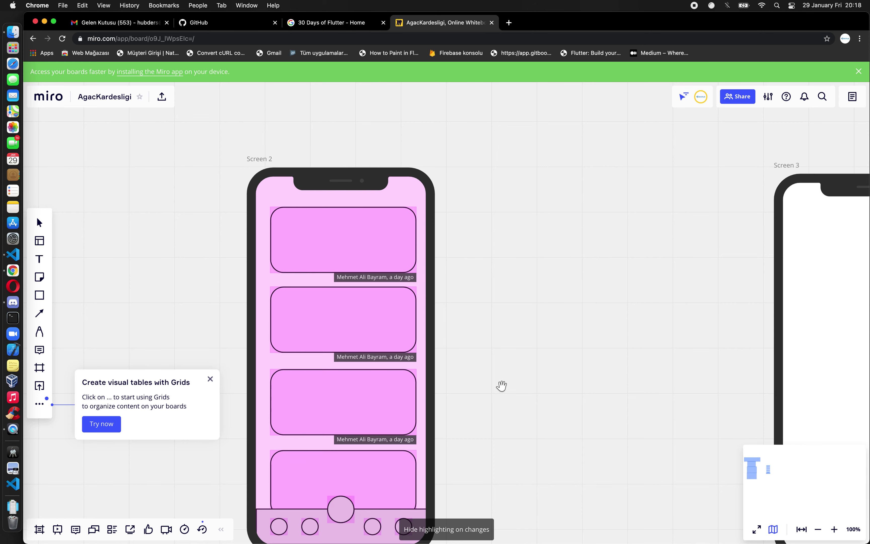
# - Close the Grids and Templates tips and zoom out to the Uygulama Adımları notes
pyautogui.scroll(-3, 501, 385)
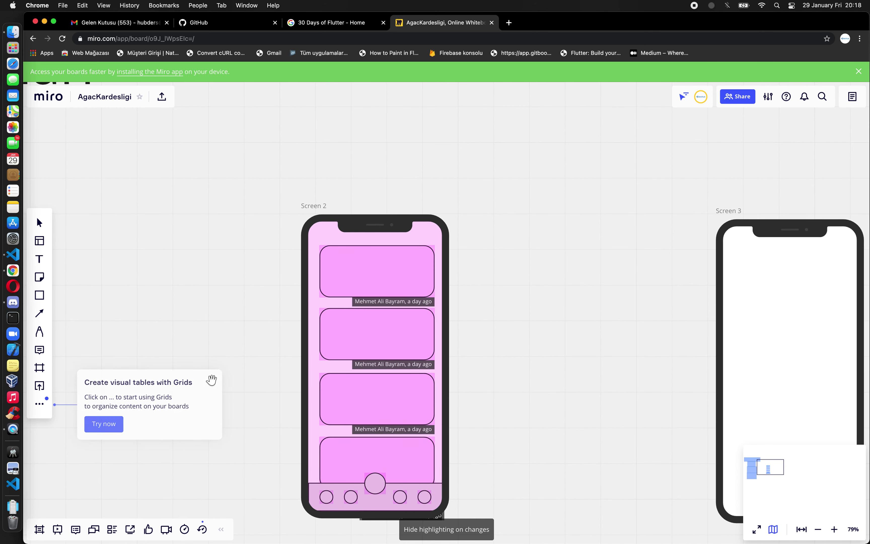
pyautogui.click(210, 379)
pyautogui.scroll(-3, 306, 358)
pyautogui.scroll(-3, 306, 359)
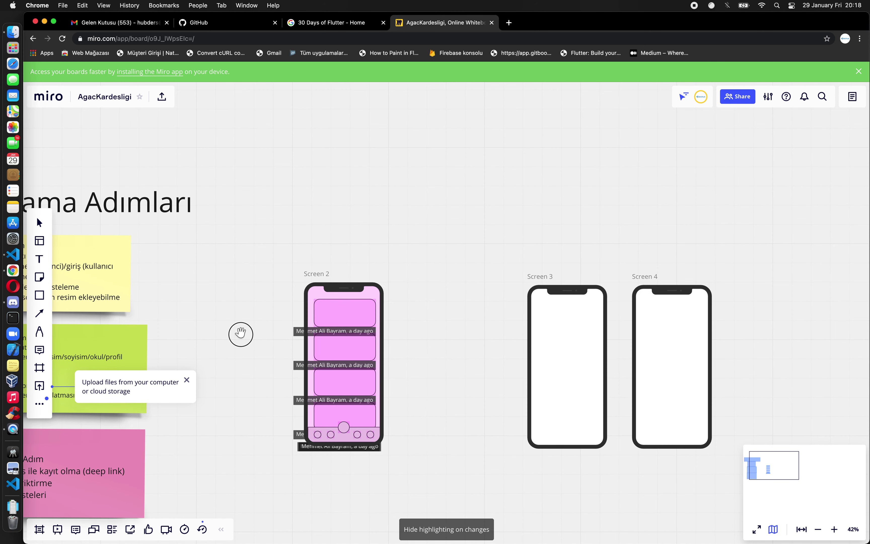
pyautogui.hscroll(-2, 413, 277)
pyautogui.hscroll(-3, 420, 277)
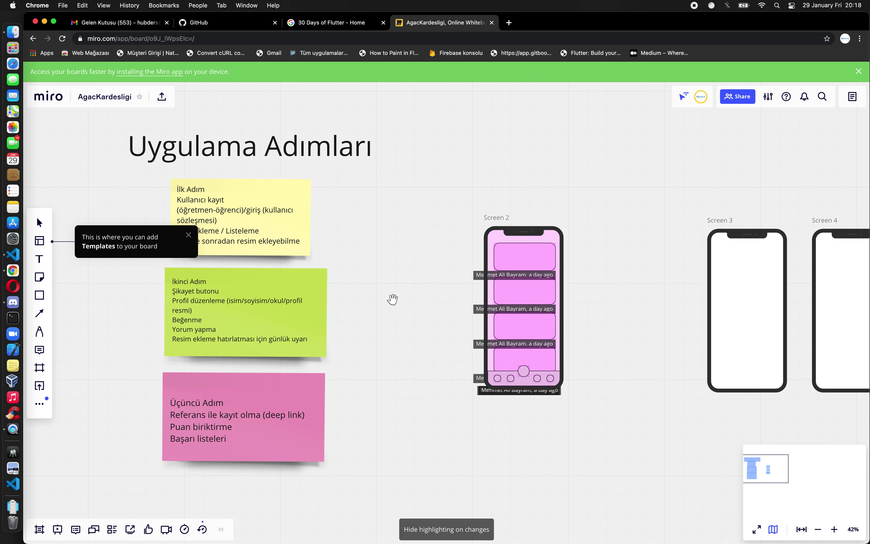
pyautogui.click(188, 235)
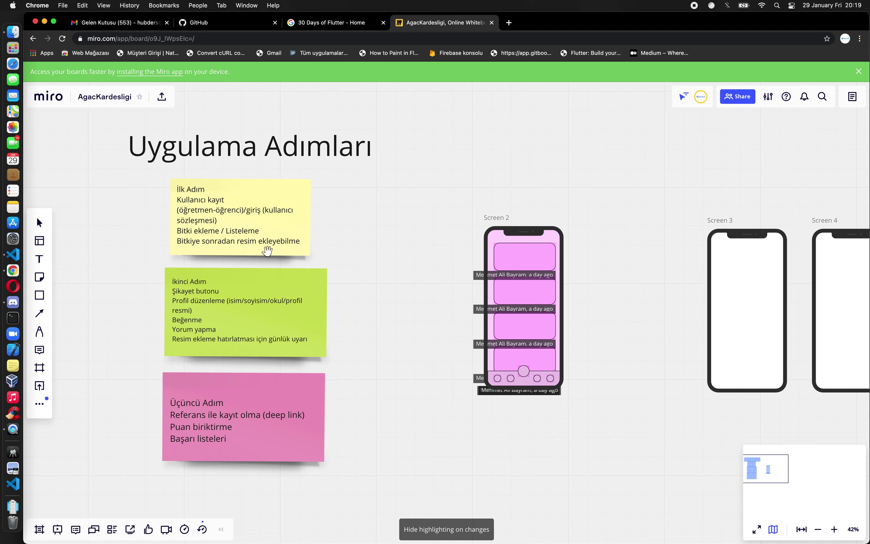
# - Zoom in on the Uygulama Adımları sticky notes and the Screen 2 wireframe
pyautogui.scroll(2, 284, 233)
pyautogui.scroll(3, 284, 233)
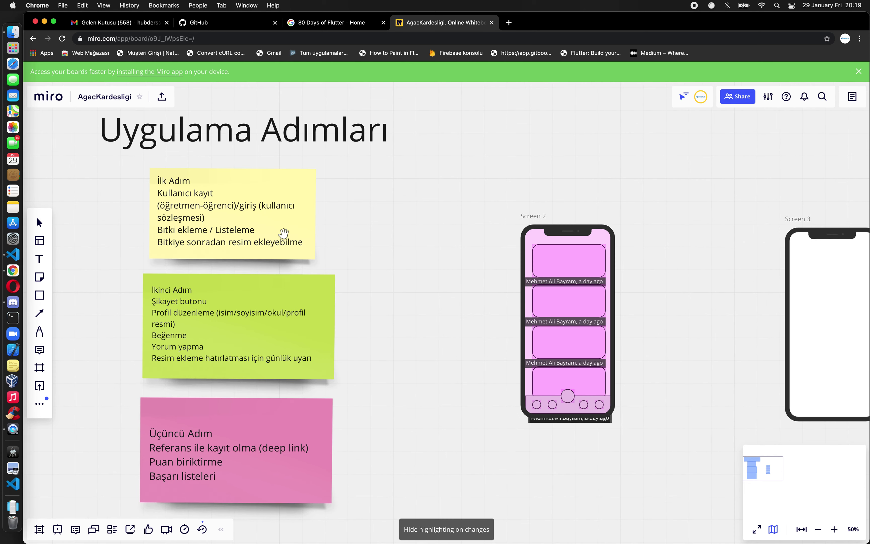
# - Zoom further into the Screen 2 wireframe, then switch back to the Discord #genel chat
pyautogui.scroll(3, 259, 186)
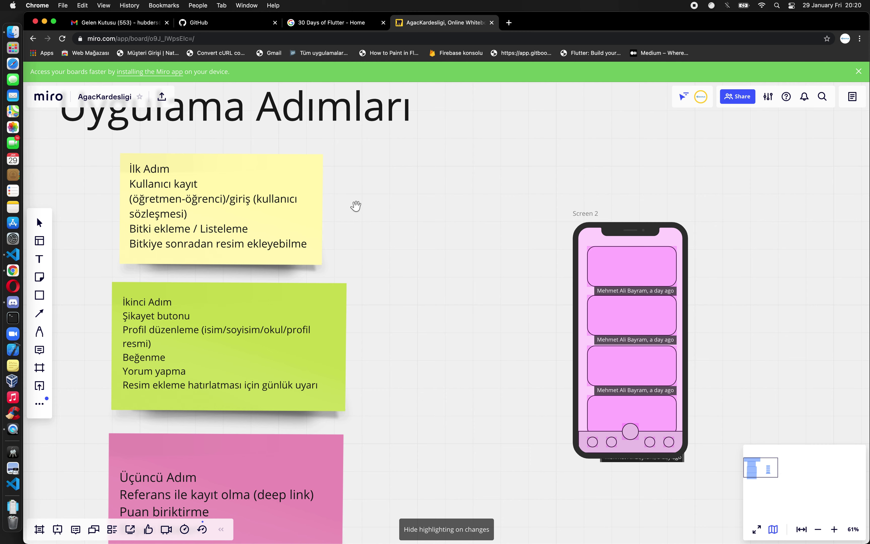
pyautogui.scroll(2, 326, 253)
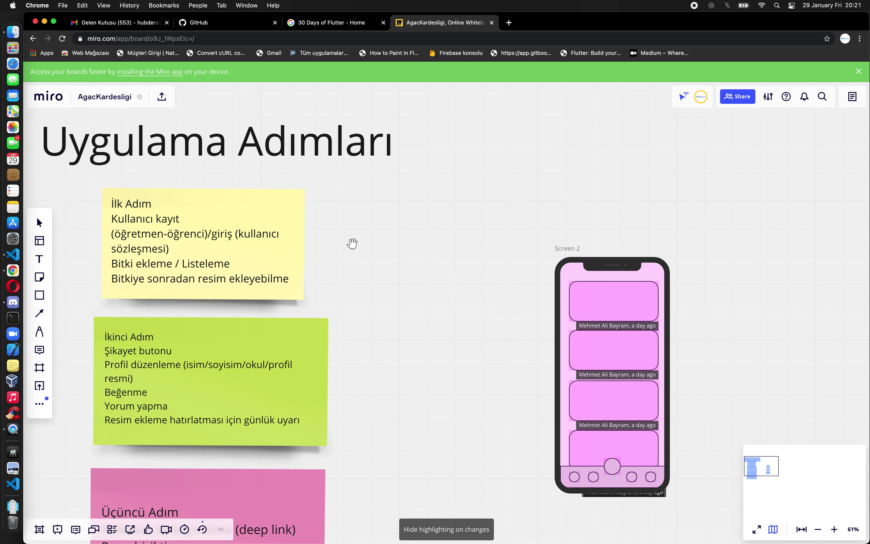
pyautogui.press('cmd+Tab')
pyautogui.press('super+Tab')
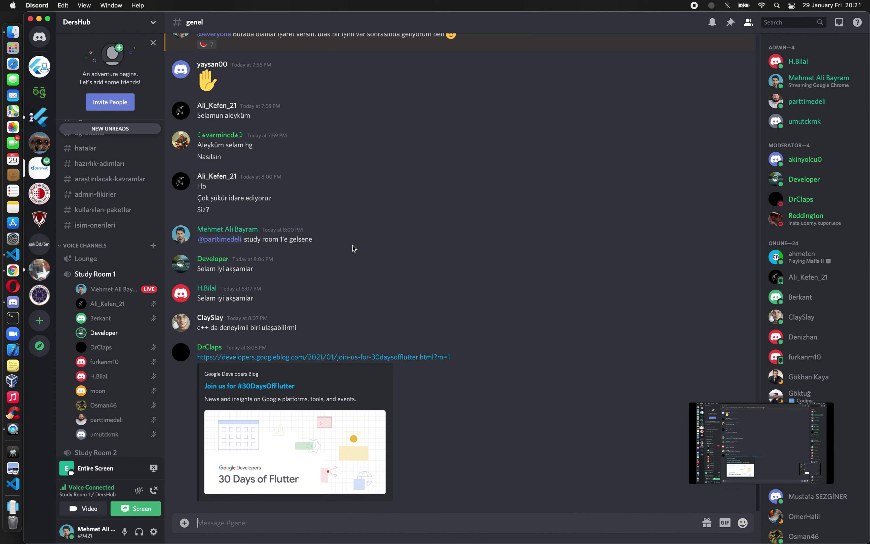
# - Switch from Discord back to the AgacKardesligi Miro board in Chrome
pyautogui.press('super+Tab')
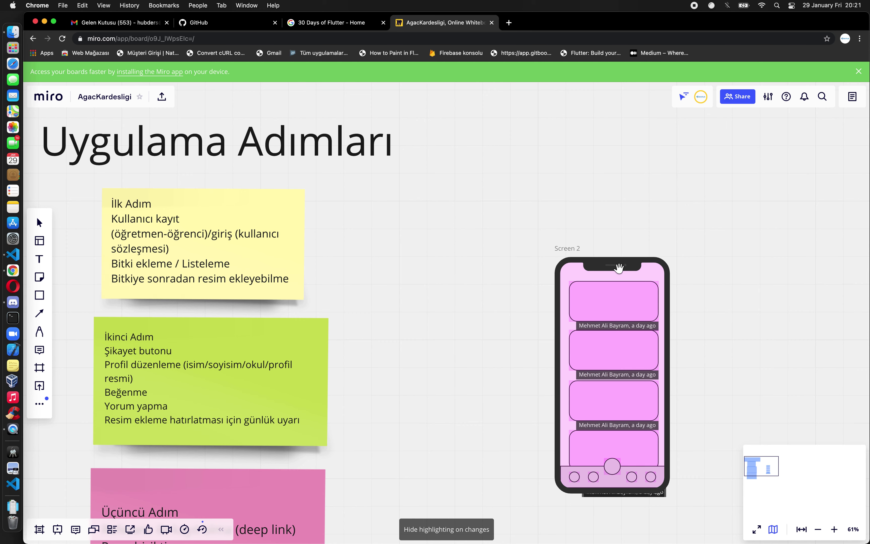
# - Pan Screen 3 into view, hide the pink change highlighting, and switch toward Discord
pyautogui.moveTo(619, 268)
pyautogui.mouseDown()
pyautogui.moveTo(530, 201)
pyautogui.moveTo(526, 165)
pyautogui.mouseUp()
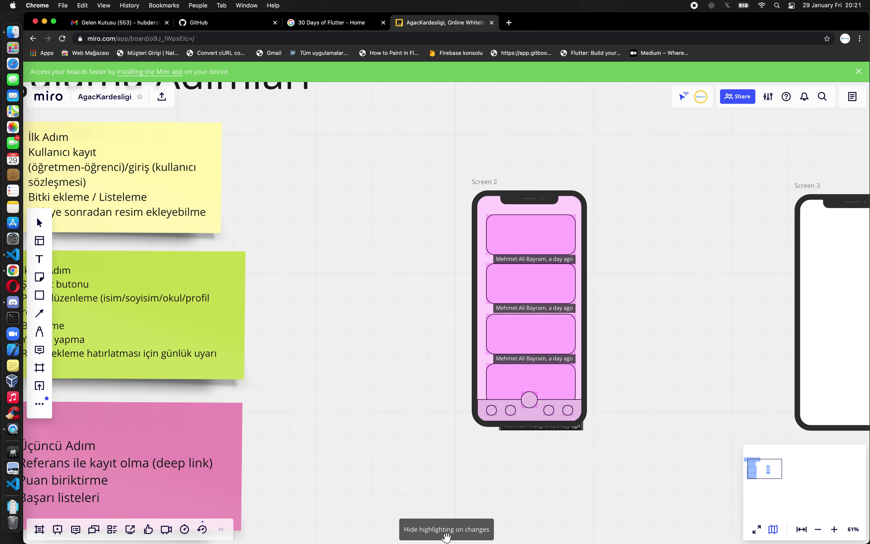
pyautogui.click(413, 527)
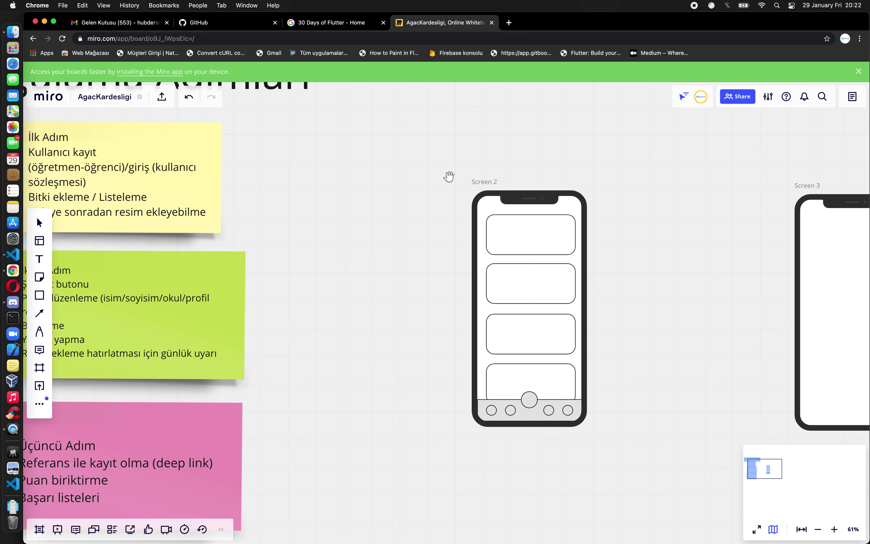
pyautogui.press('super+Tab')
pyautogui.press('super+Tab')
# - In Discord, open #tasarım and enlarge the weather app screenshot, then return to Chrome
pyautogui.press('super+shift+Tab')
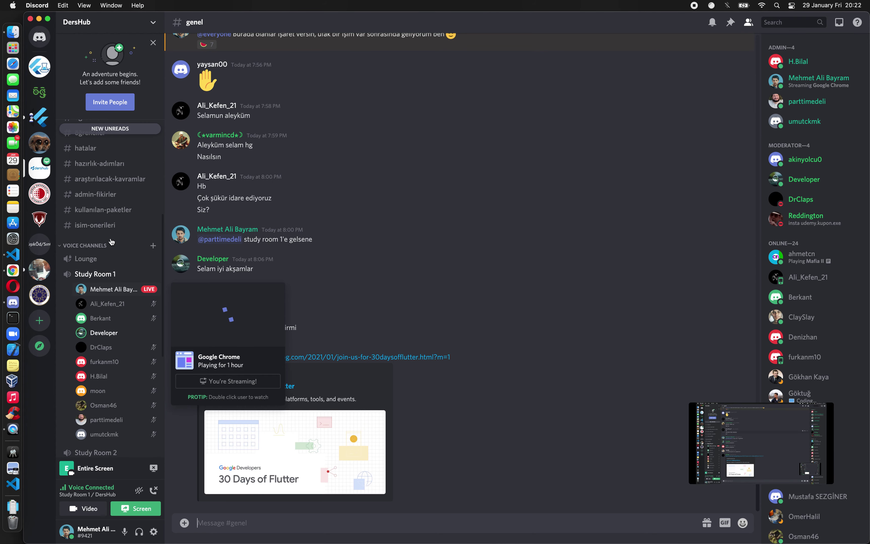
pyautogui.scroll(5, 111, 236)
pyautogui.scroll(2, 112, 235)
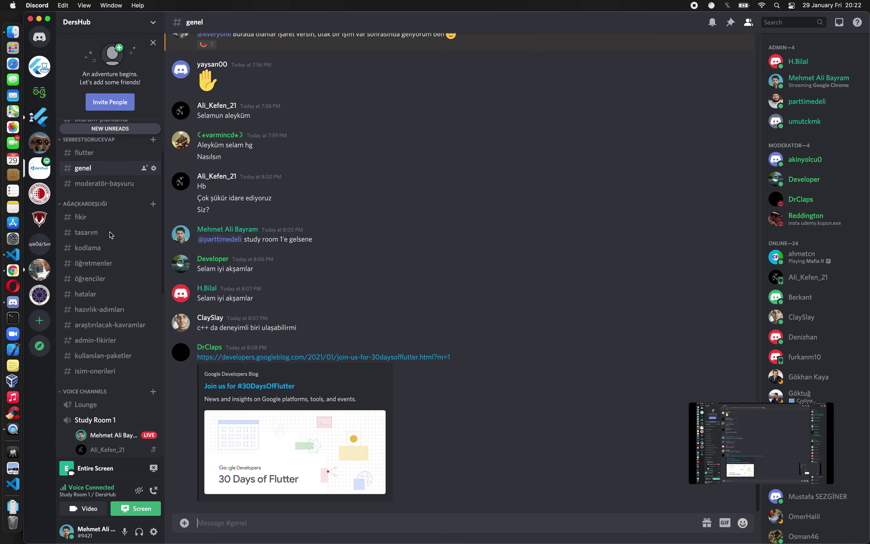
pyautogui.click(85, 233)
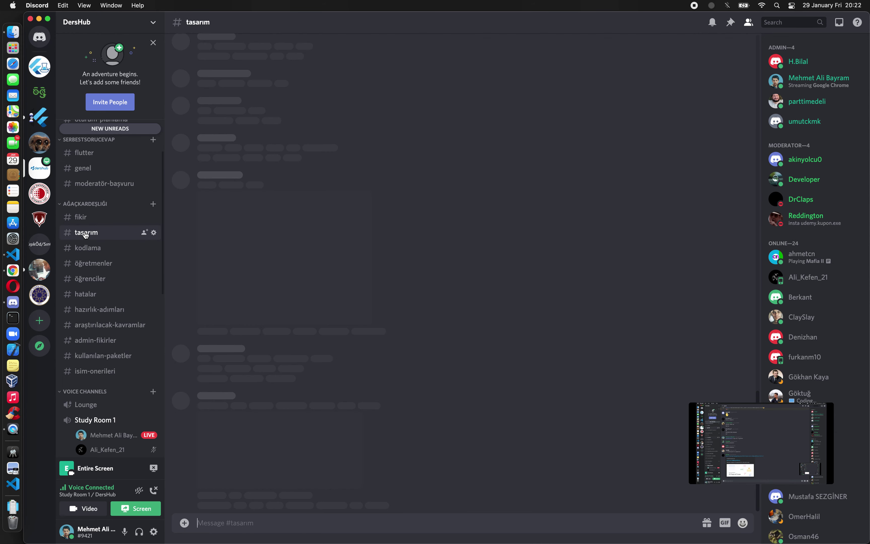
pyautogui.click(240, 221)
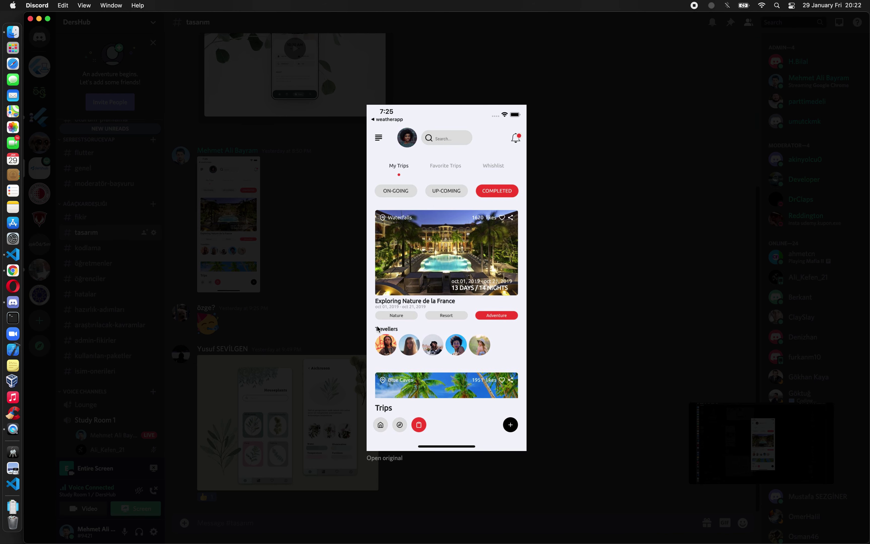
pyautogui.press('super+Tab')
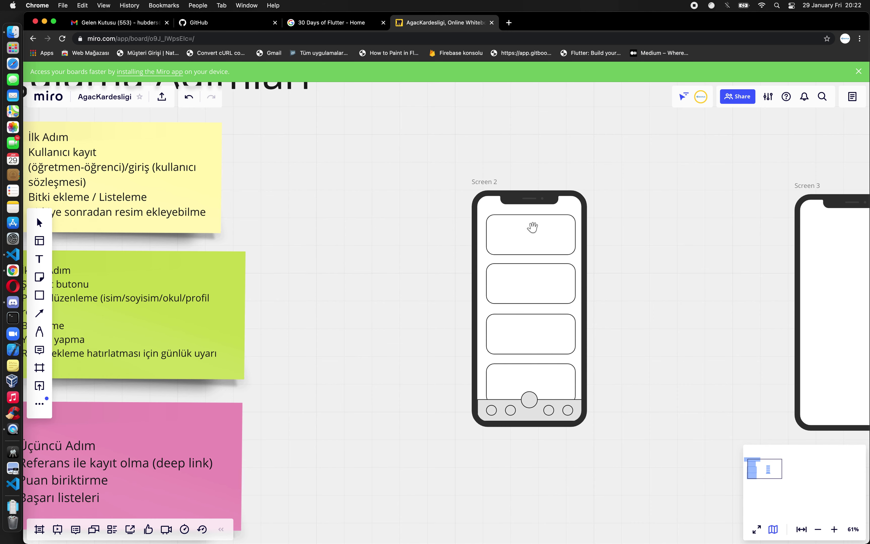
# - Return to Discord's #tasarım channel and close the enlarged travel-app screenshot
pyautogui.press('super+Tab')
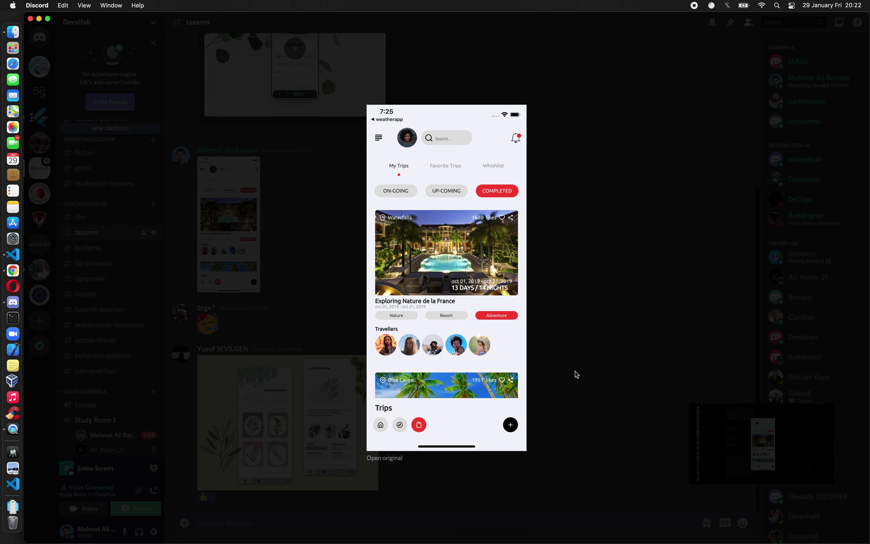
pyautogui.click(575, 371)
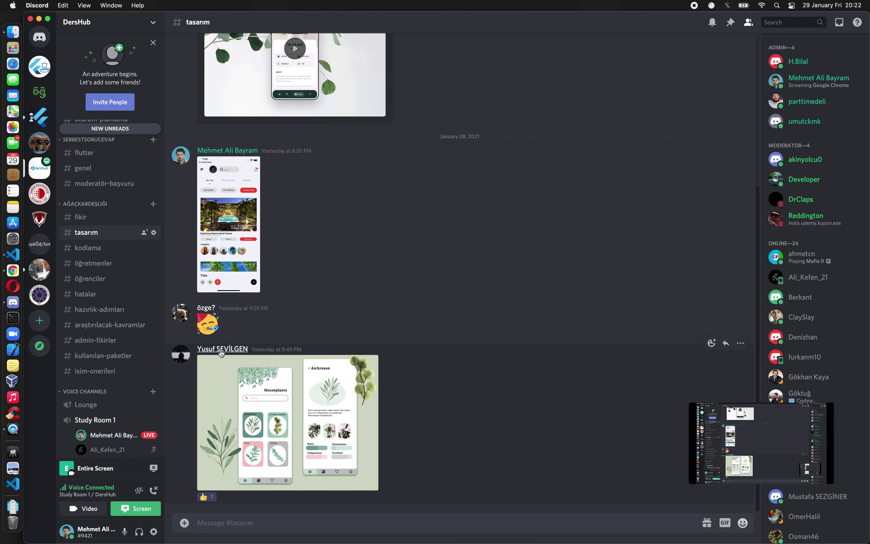
# - View the houseplants app mockup full size, close it, and return to the AgacKardesligi Miro board
pyautogui.click(280, 393)
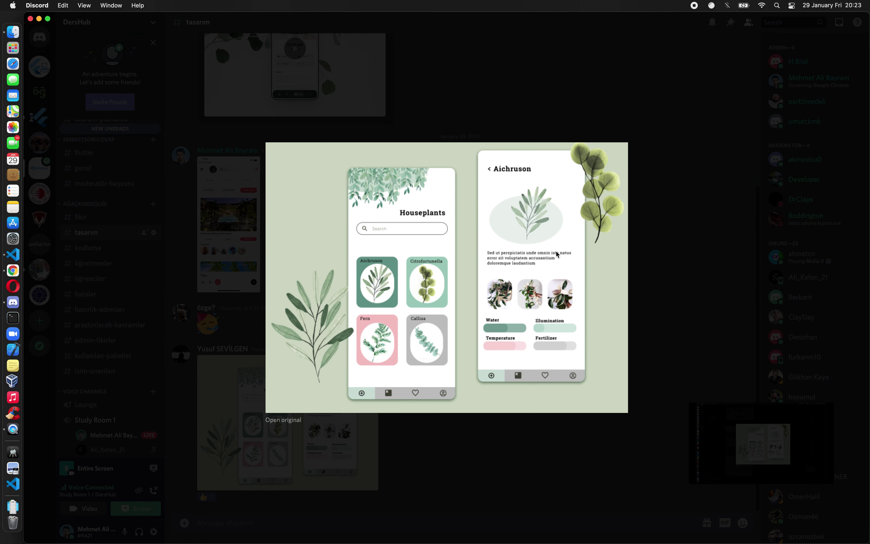
pyautogui.click(499, 432)
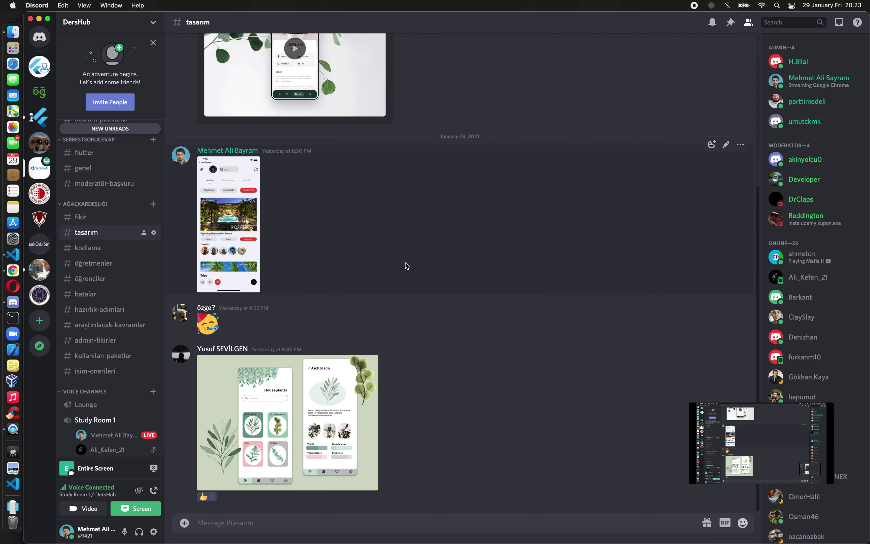
pyautogui.press('super+Tab')
pyautogui.press('super+shift+Tab')
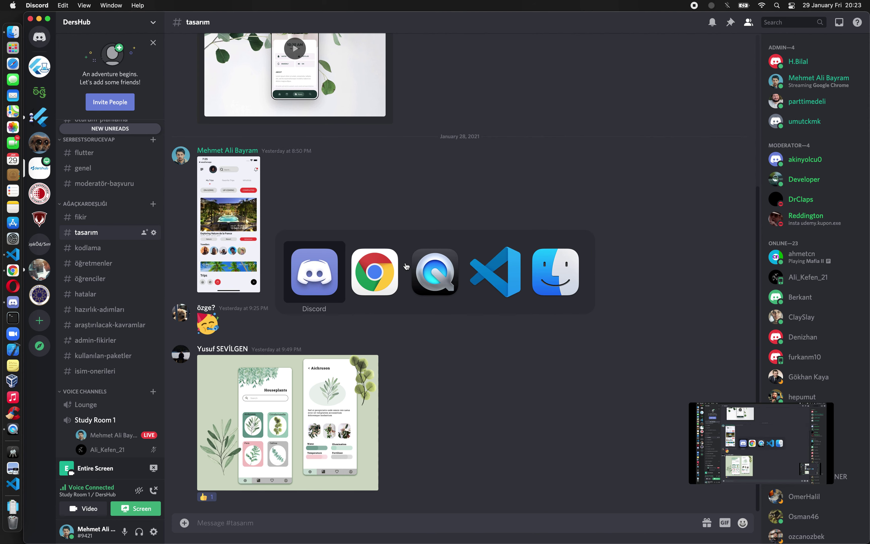
pyautogui.scroll(4, 405, 263)
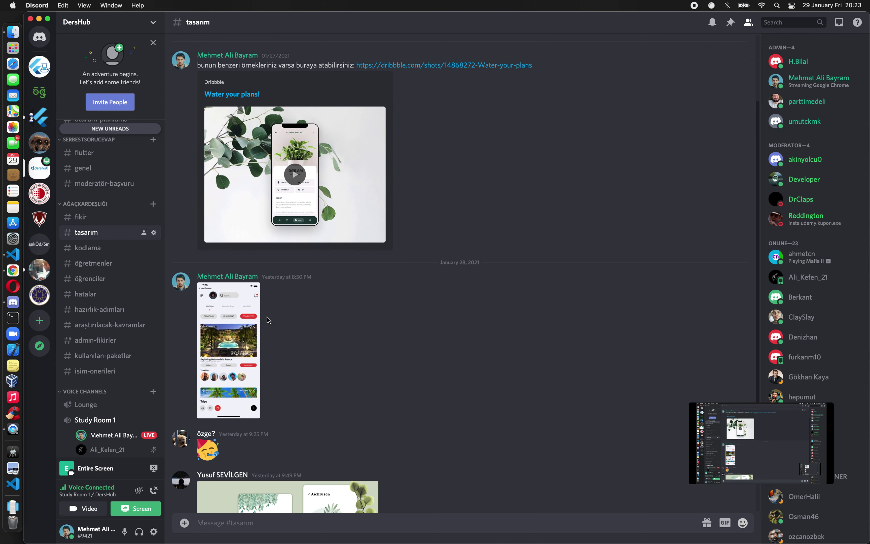
pyautogui.press('super+Tab')
pyautogui.press('super+Tab')
pyautogui.press('super+Tab')
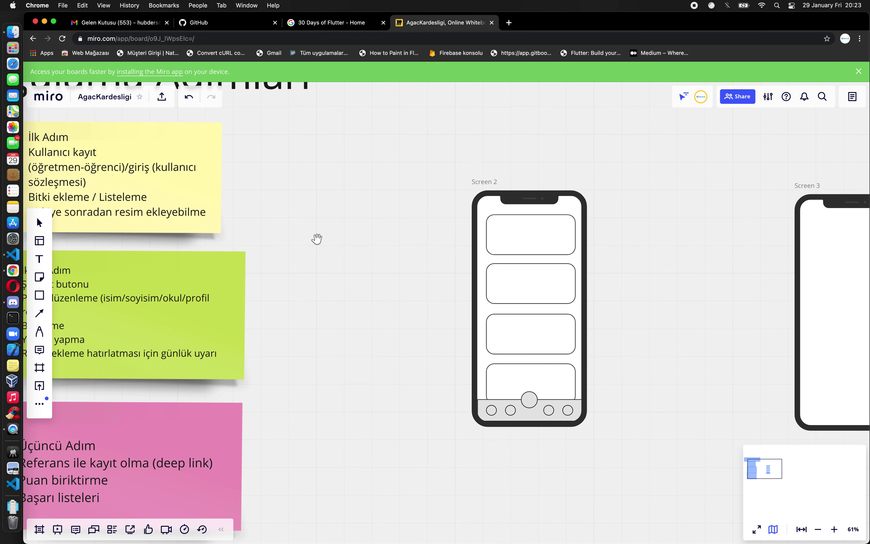
# - Drag the empty Screen 3 phone wireframe left until it sits right beside Screen 2
pyautogui.hscroll(-2, 121, 215)
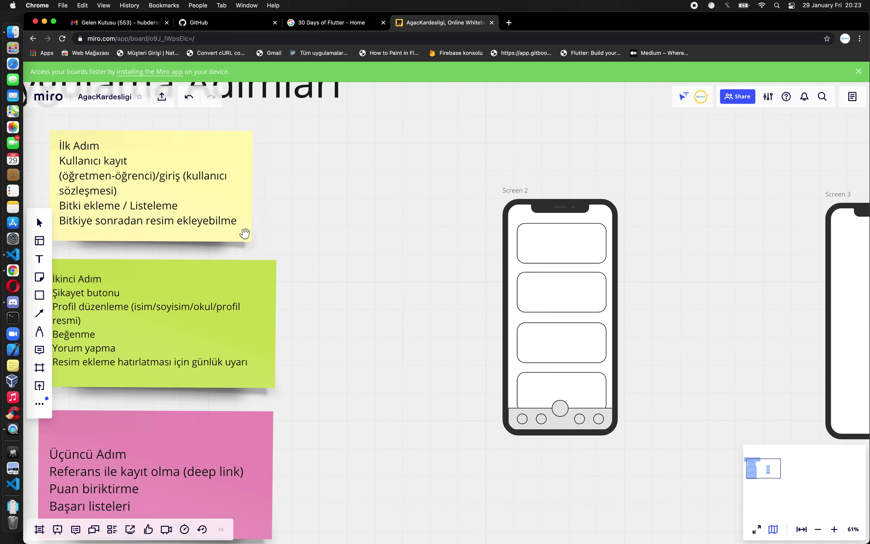
pyautogui.click(551, 206)
pyautogui.moveTo(551, 207); pyautogui.dragTo(381, 194)
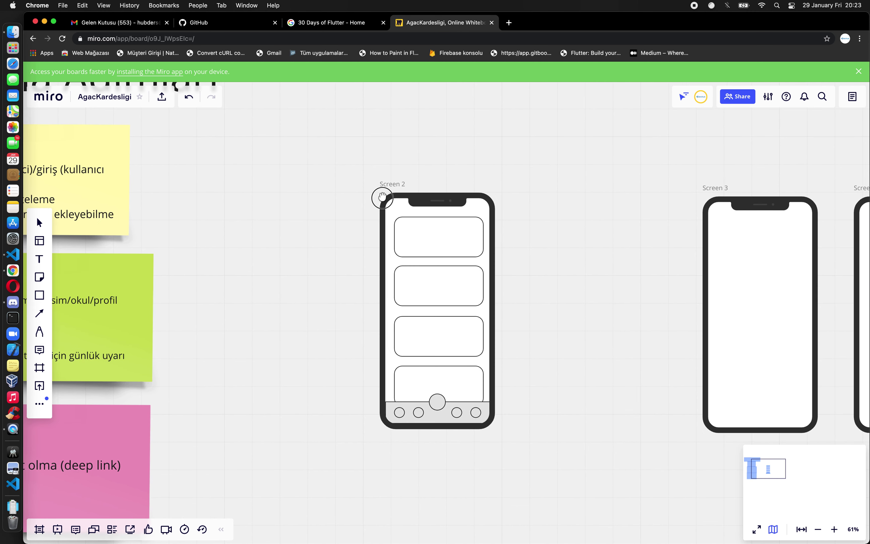
pyautogui.hscroll(3, 539, 201)
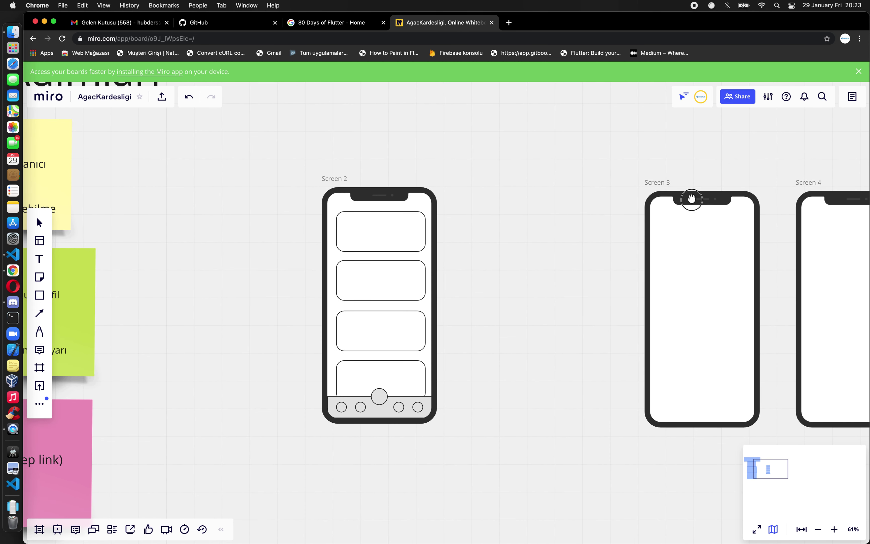
pyautogui.hscroll(5, 704, 197)
pyautogui.click(683, 195)
pyautogui.click(653, 205)
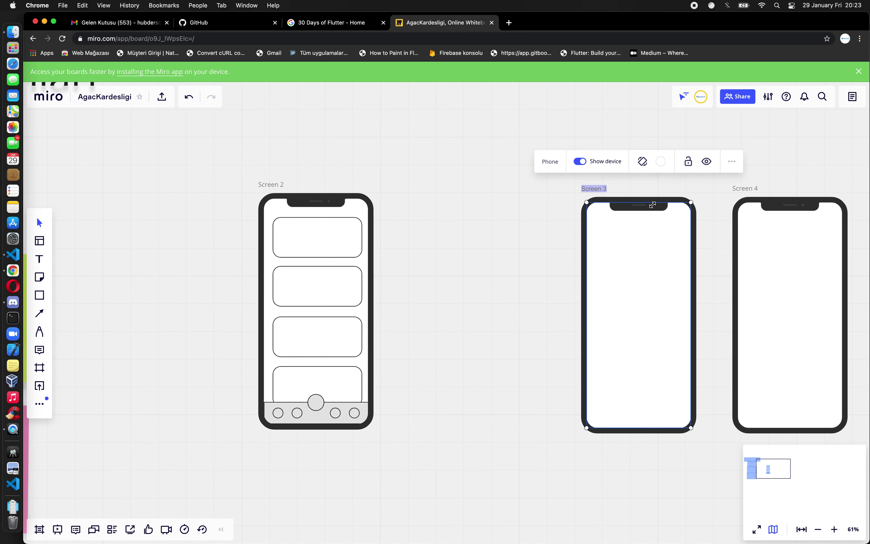
pyautogui.moveTo(611, 207)
pyautogui.mouseDown()
pyautogui.moveTo(437, 209)
pyautogui.moveTo(474, 193)
pyautogui.mouseUp()
pyautogui.click(340, 224)
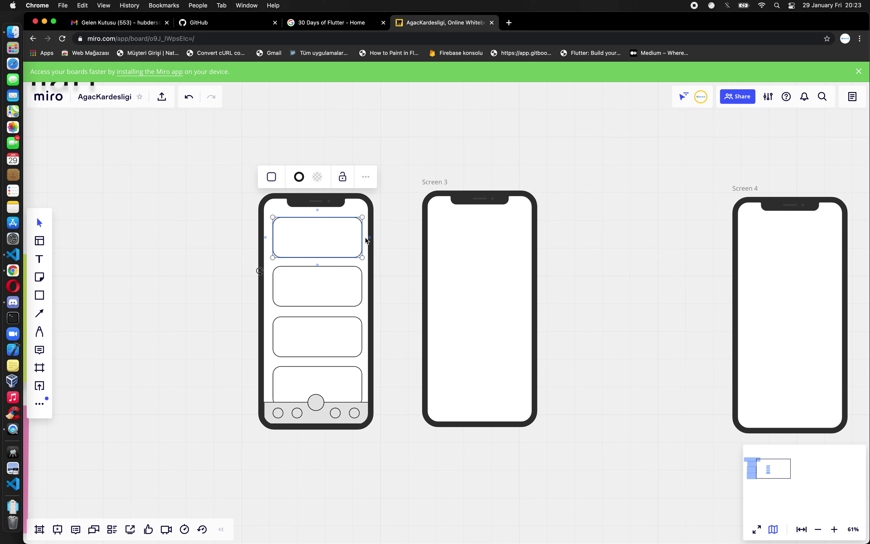
# - Connect Screen 2's top card to Screen 3's left edge with an arrow, then switch to Discord
pyautogui.moveTo(369, 239)
pyautogui.mouseDown()
pyautogui.moveTo(435, 241)
pyautogui.moveTo(424, 232)
pyautogui.mouseUp()
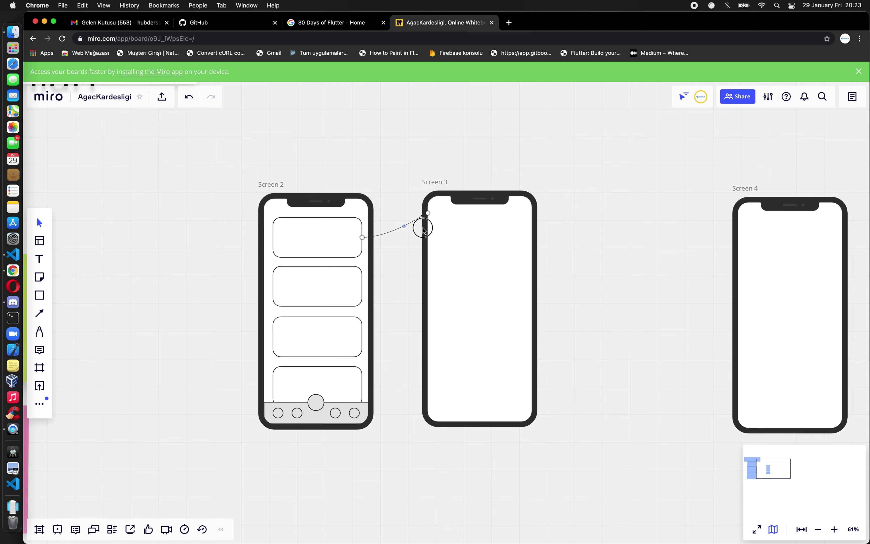
pyautogui.moveTo(424, 232); pyautogui.dragTo(423, 230)
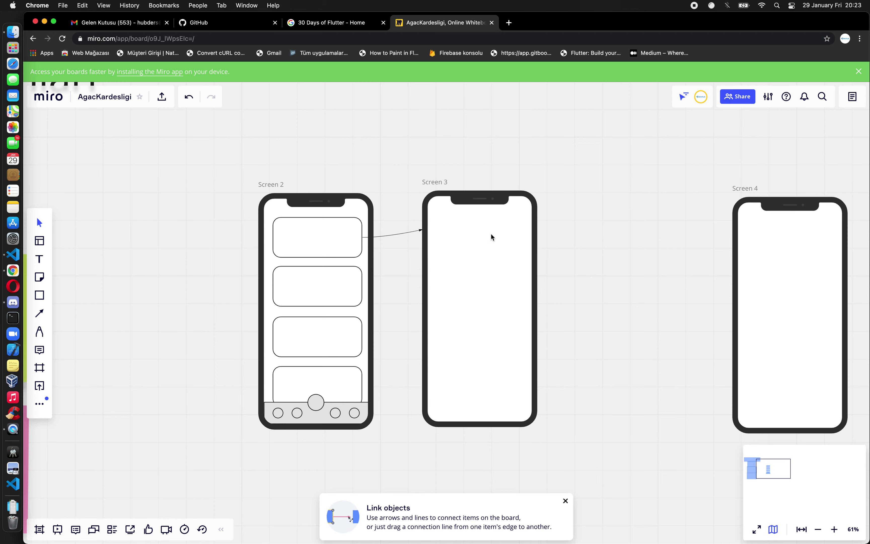
pyautogui.press('super+Tab')
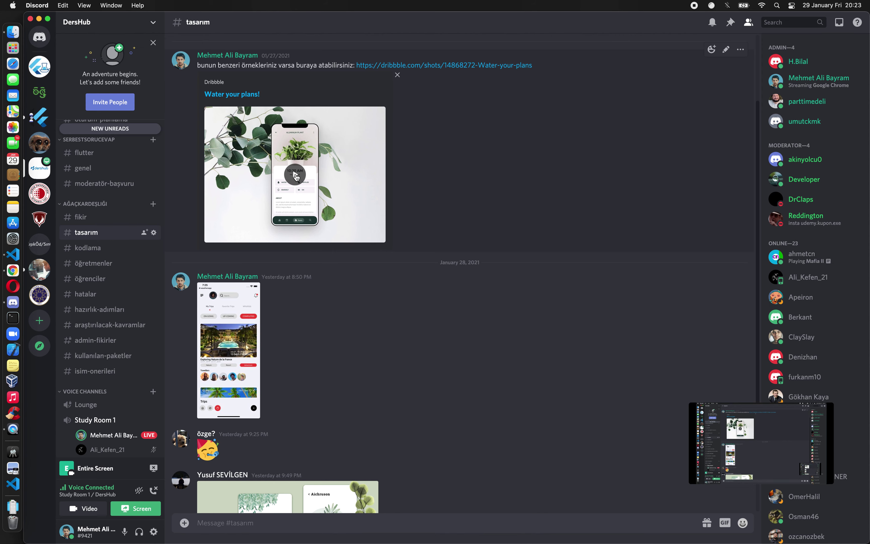
# - Play the Dribbble plant app video full screen, pause on the plant screen, and screenshot the phone
pyautogui.click(295, 177)
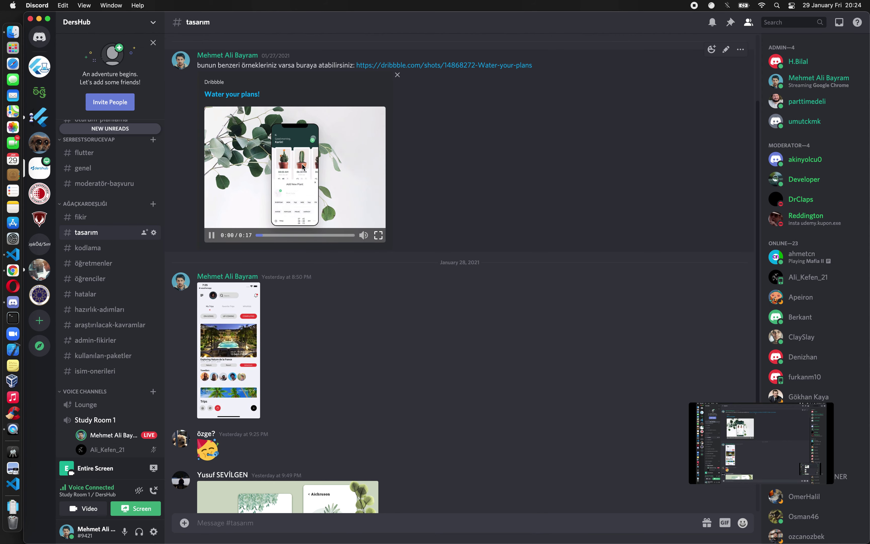
pyautogui.click(378, 235)
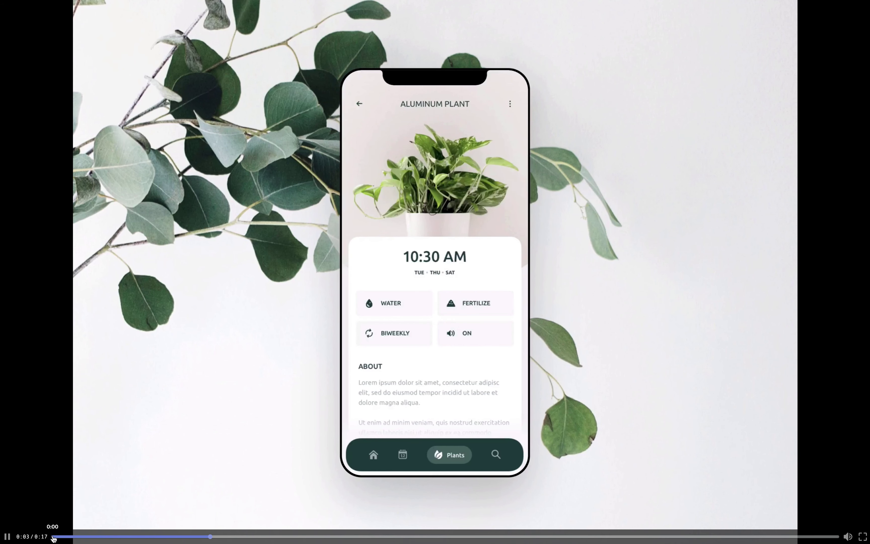
pyautogui.click(54, 538)
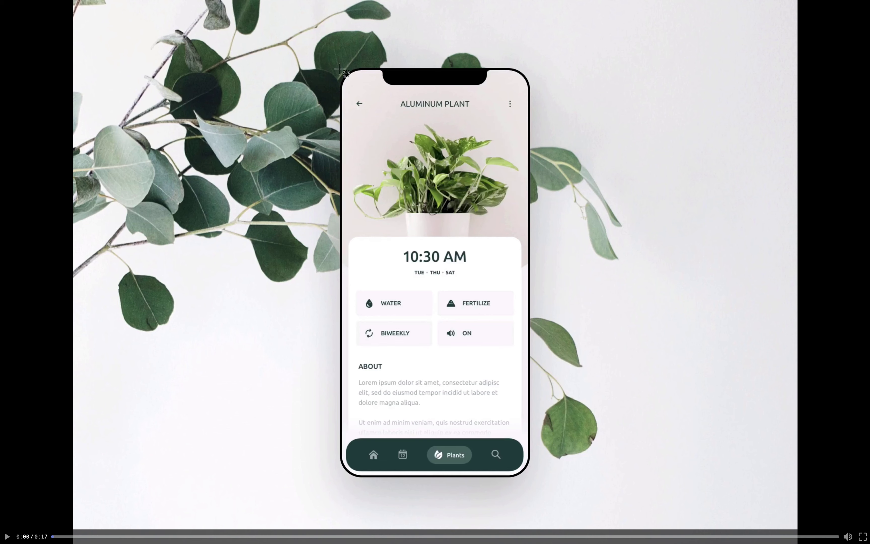
pyautogui.moveTo(339, 68)
pyautogui.mouseDown()
pyautogui.moveTo(518, 434)
pyautogui.moveTo(530, 478)
pyautogui.mouseUp()
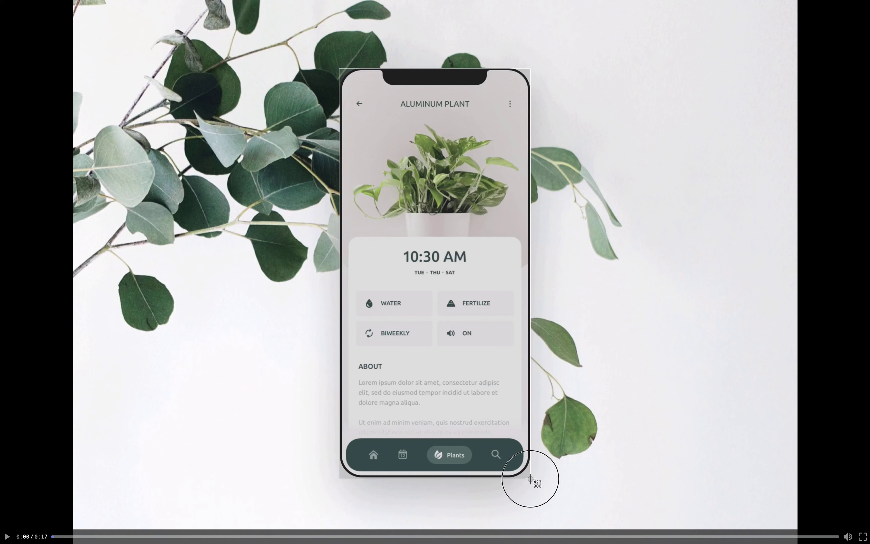
pyautogui.moveTo(530, 478); pyautogui.dragTo(530, 478)
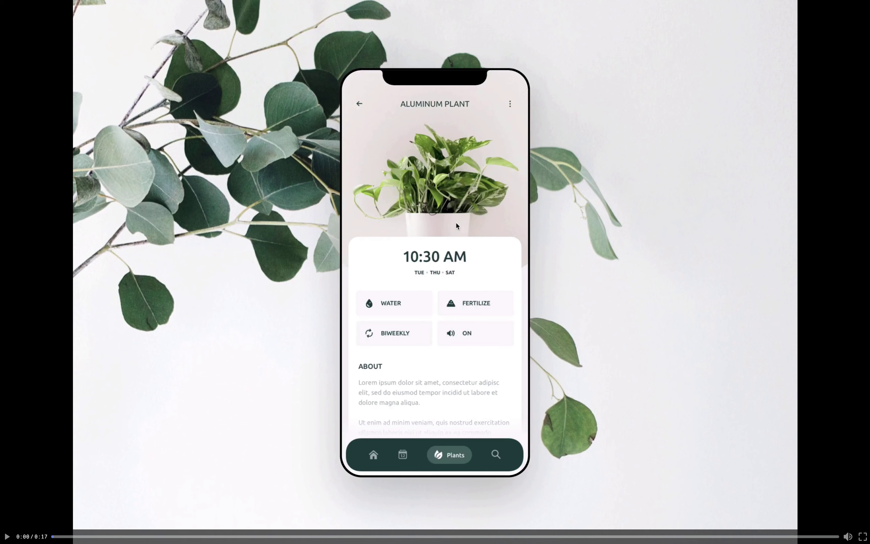
# - Exit the full-screen video and return to the Miro board
pyautogui.press('Escape')
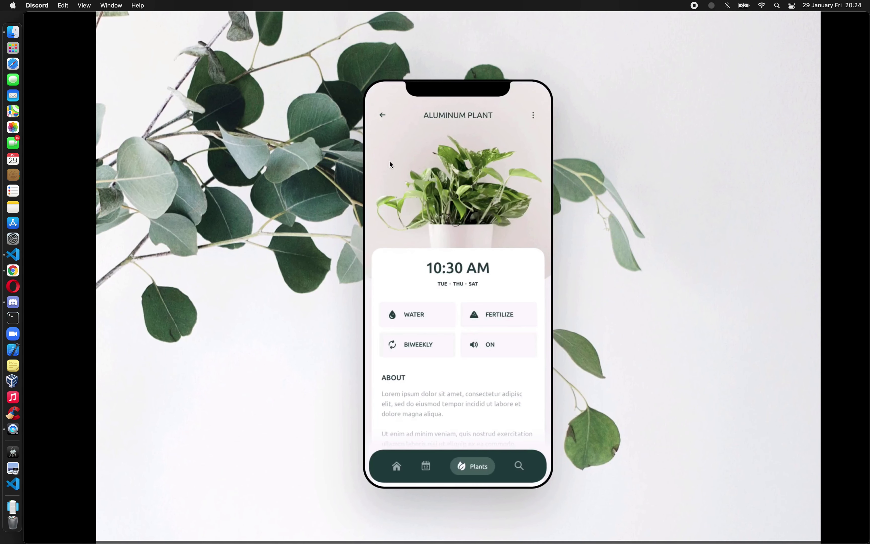
pyautogui.press('Escape')
pyautogui.moveTo(449, 136)
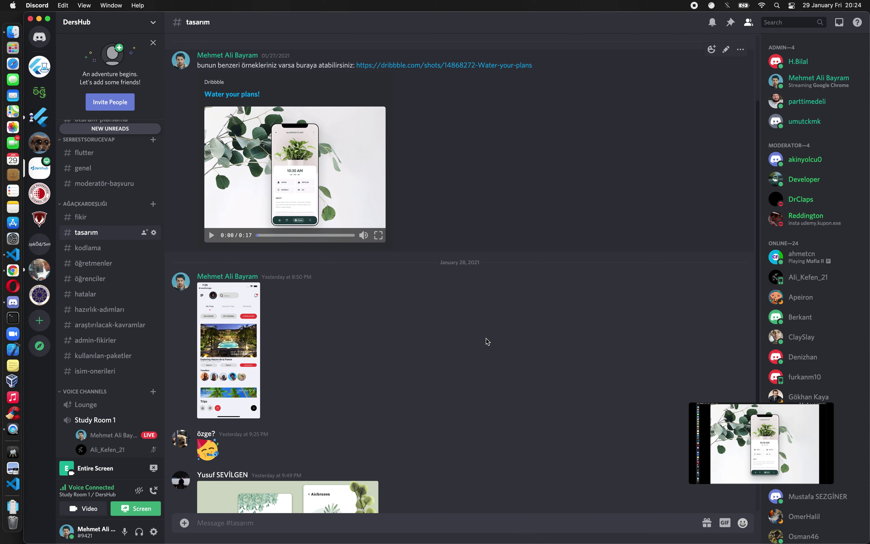
pyautogui.scroll(-5, 486, 338)
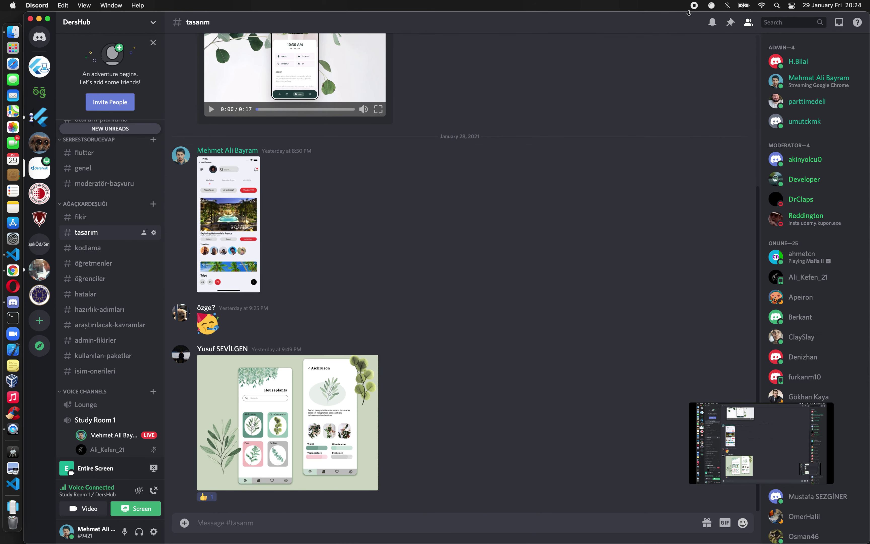
pyautogui.press('super+Tab')
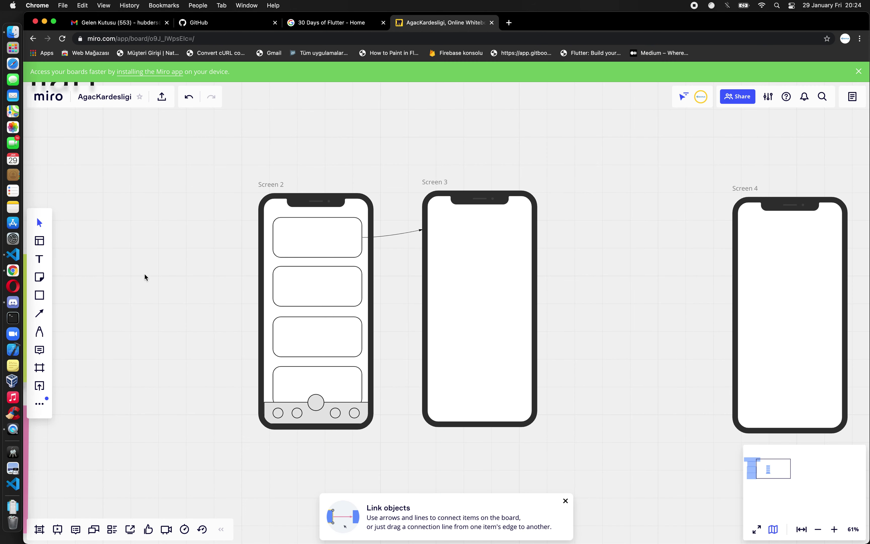
# - In Finder's Desktop folder, select 'Screen Shot 2021-01-29 at 20.24.22'
pyautogui.press('super+Tab')
pyautogui.press('super+Tab')
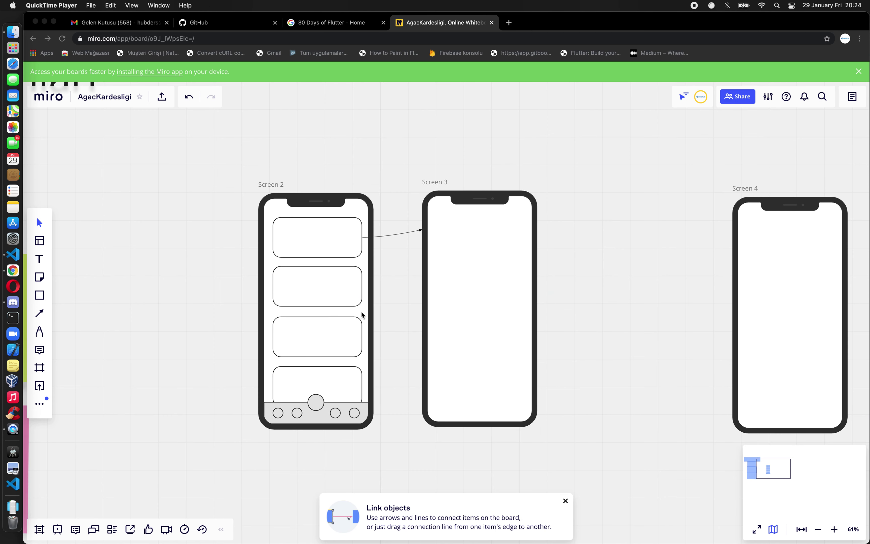
pyautogui.press('super+Tab')
pyautogui.press('super+Tab')
pyautogui.press('super+Tab')
pyautogui.press('super+Tab')
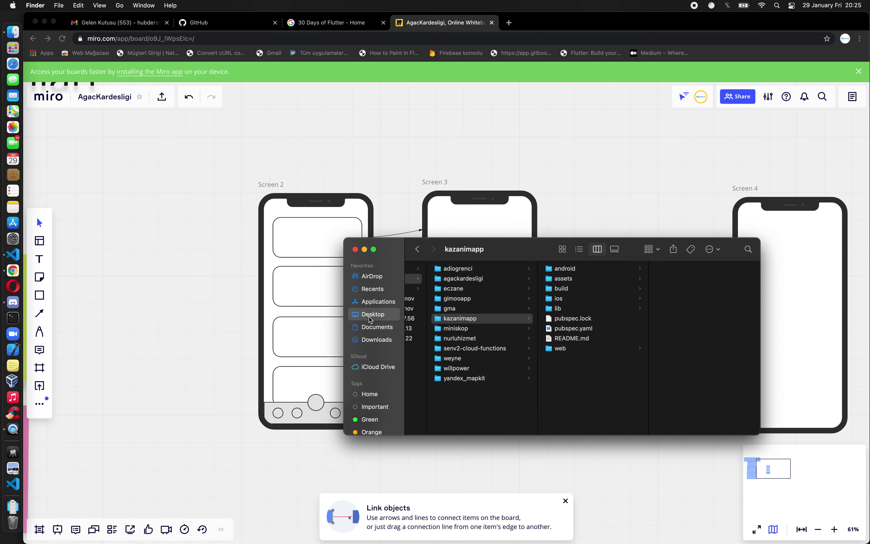
pyautogui.click(373, 314)
pyautogui.click(427, 340)
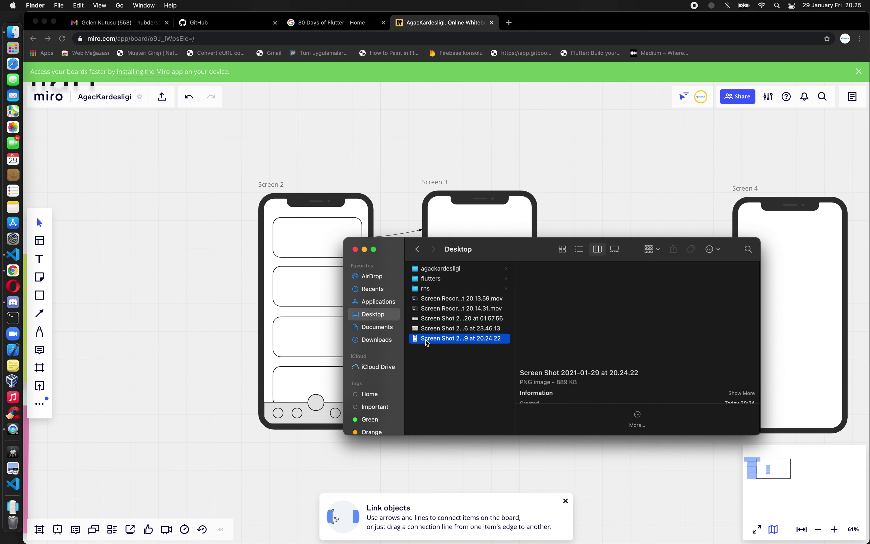
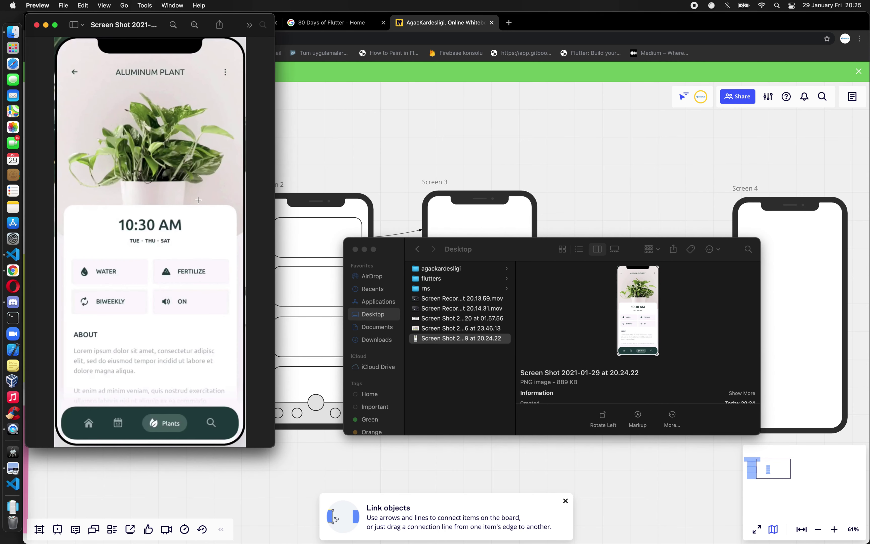
# - Add a square on Screen 3 and stretch it into a rectangle across the frame's top
pyautogui.click(411, 177)
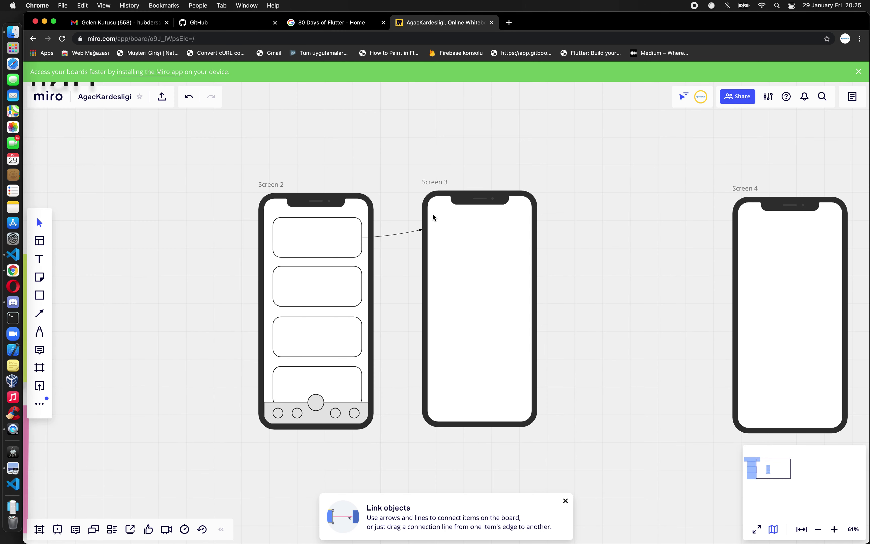
pyautogui.click(40, 294)
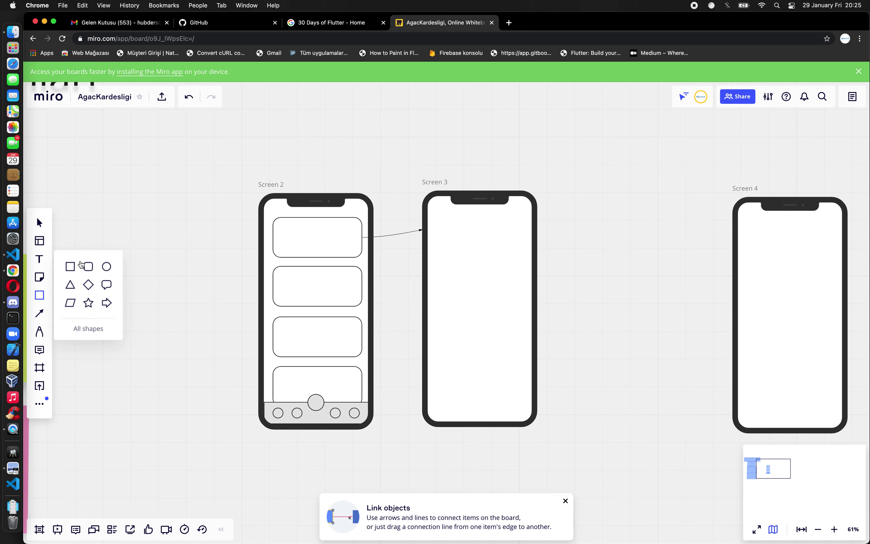
pyautogui.click(70, 268)
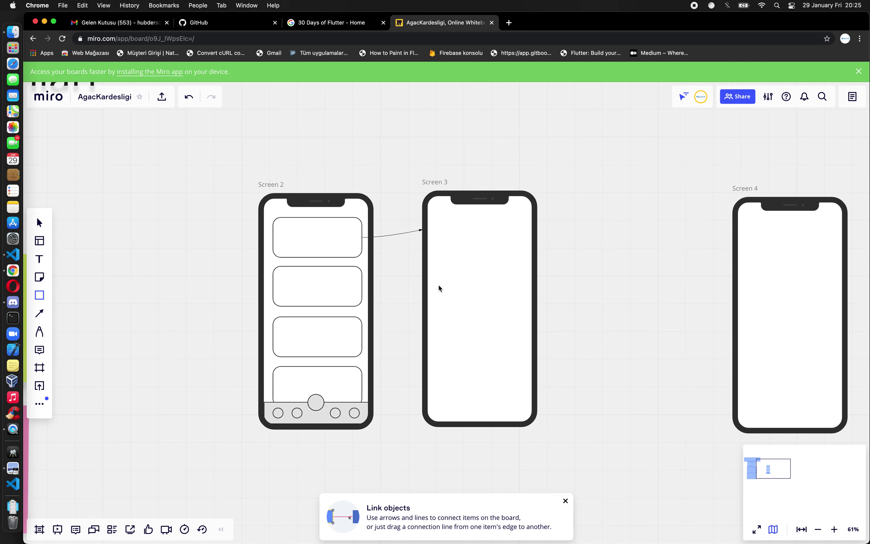
pyautogui.click(430, 291)
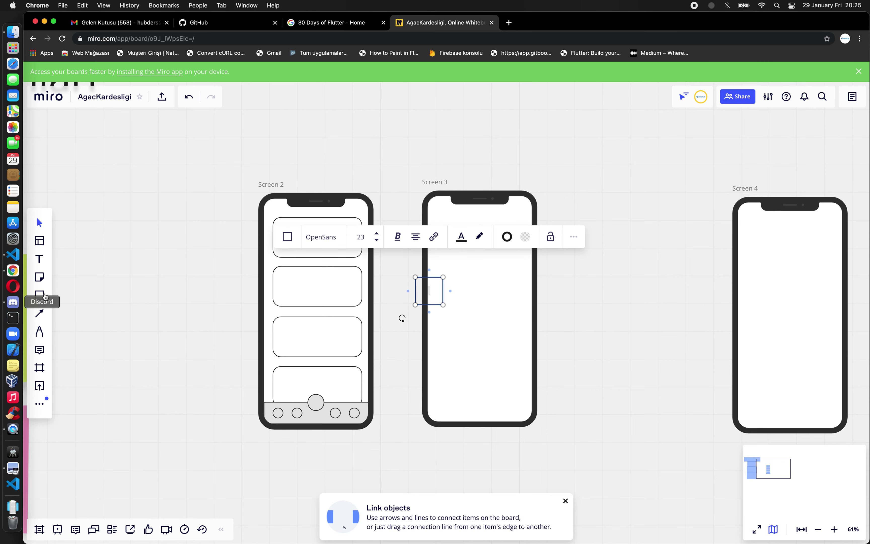
pyautogui.moveTo(443, 277)
pyautogui.mouseDown()
pyautogui.moveTo(531, 209)
pyautogui.moveTo(531, 191)
pyautogui.mouseUp()
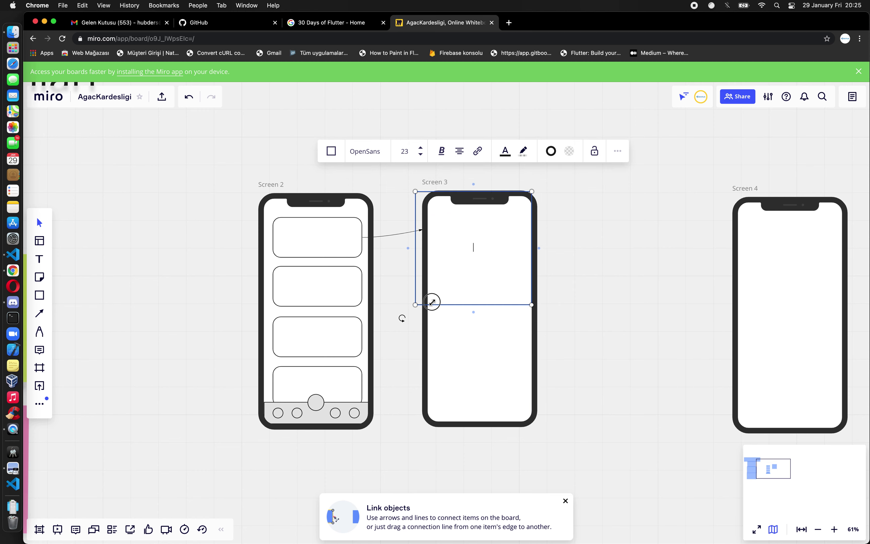
pyautogui.moveTo(432, 301); pyautogui.dragTo(428, 305)
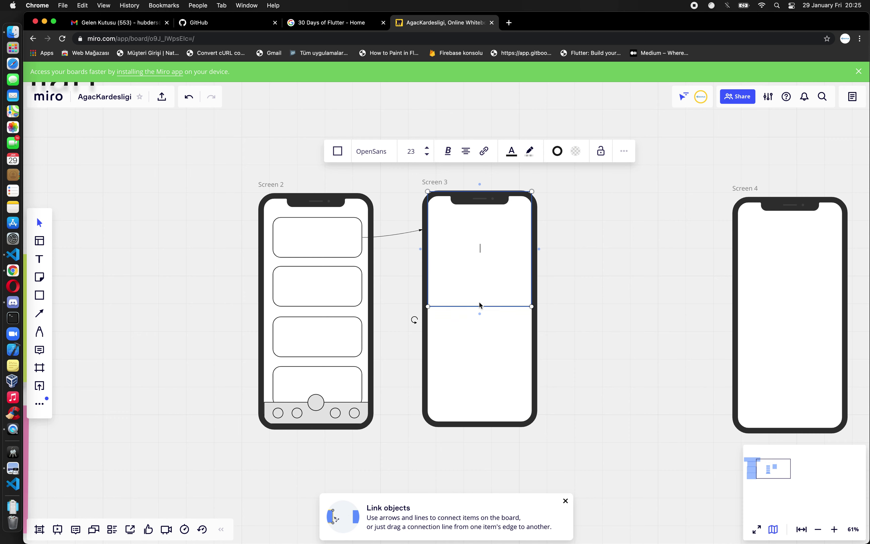
# - Check the plant app screenshot for reference, then return to the Miro board
pyautogui.press('Escape')
pyautogui.press('super+Tab')
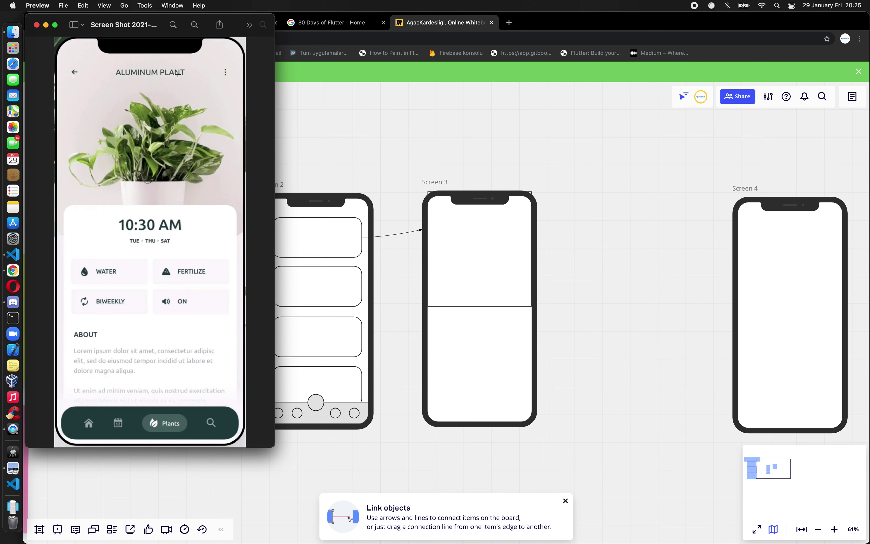
pyautogui.click(500, 333)
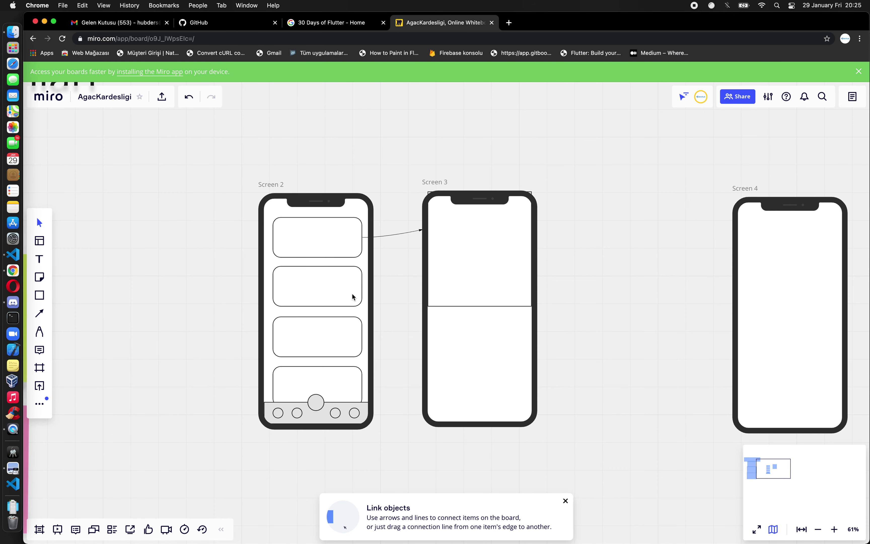
# - Type 'Aleminium plant sayfası gibi olacak' into the top rectangle and compare with the plant screenshot
pyautogui.click(475, 307)
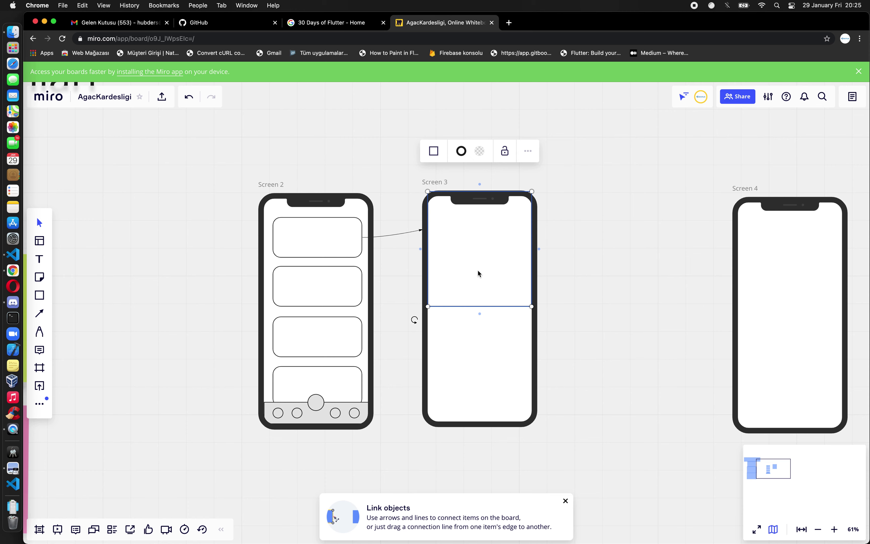
pyautogui.click(478, 270)
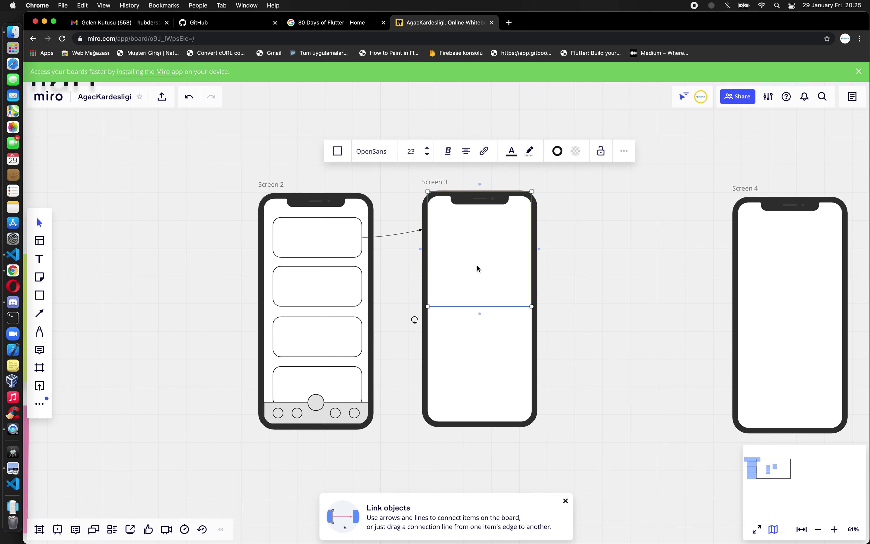
pyautogui.write('Aleminium plant sayfası gibi olacak')
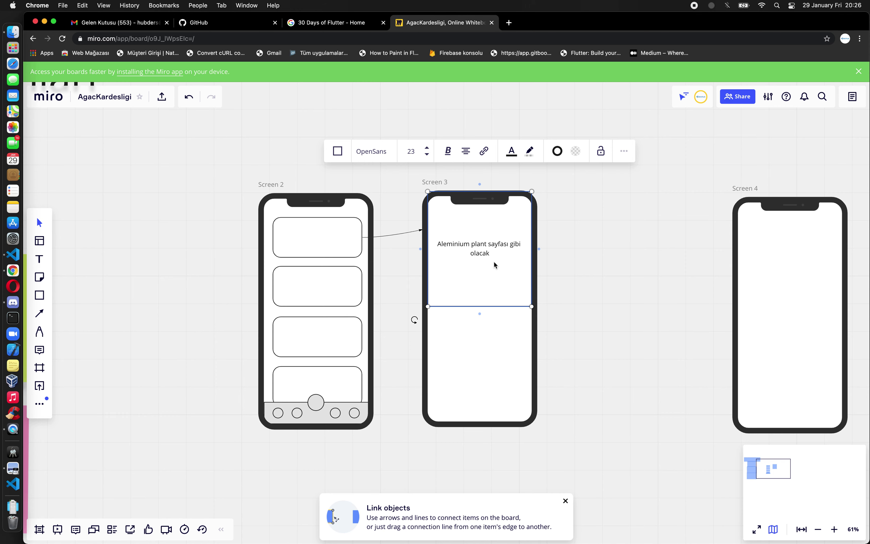
pyautogui.press('Escape')
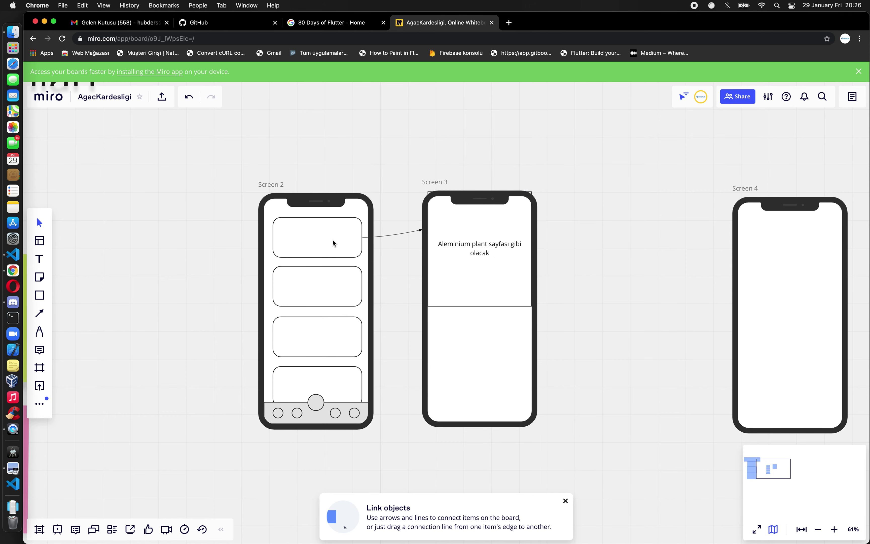
pyautogui.press('super+Tab')
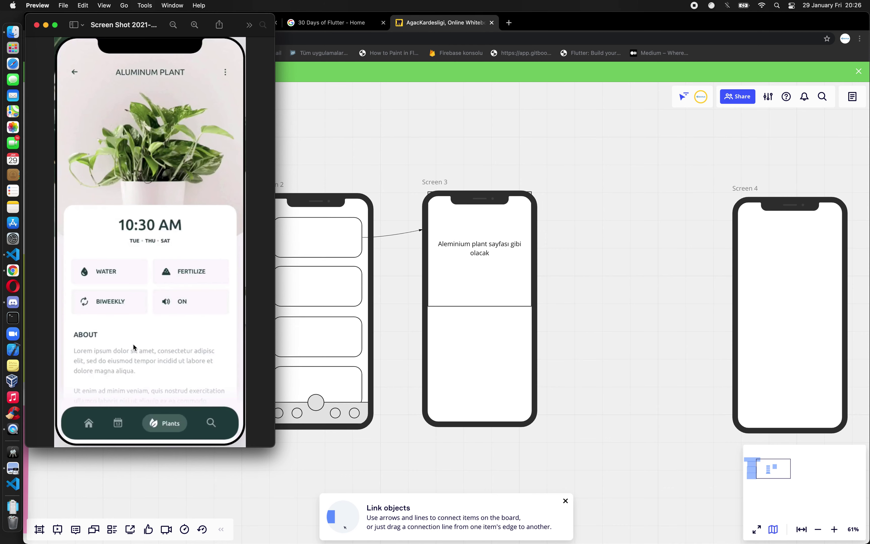
pyautogui.press('super+Tab')
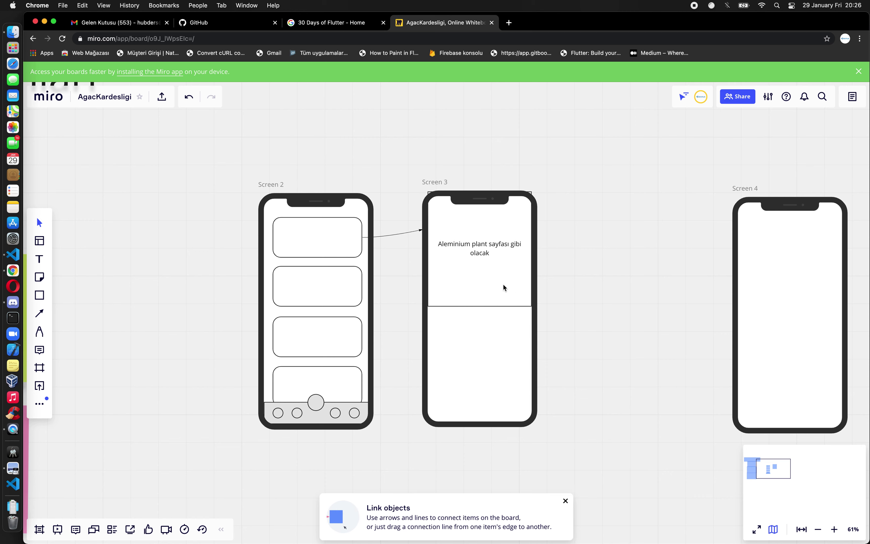
# - Add a small circle labelled 'resimEke' in Screen 3's lower half
pyautogui.click(40, 296)
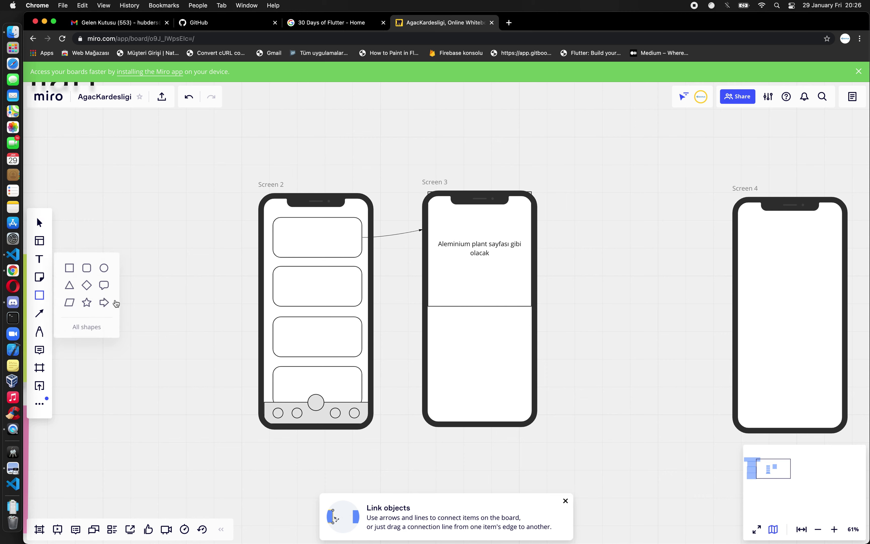
pyautogui.click(106, 267)
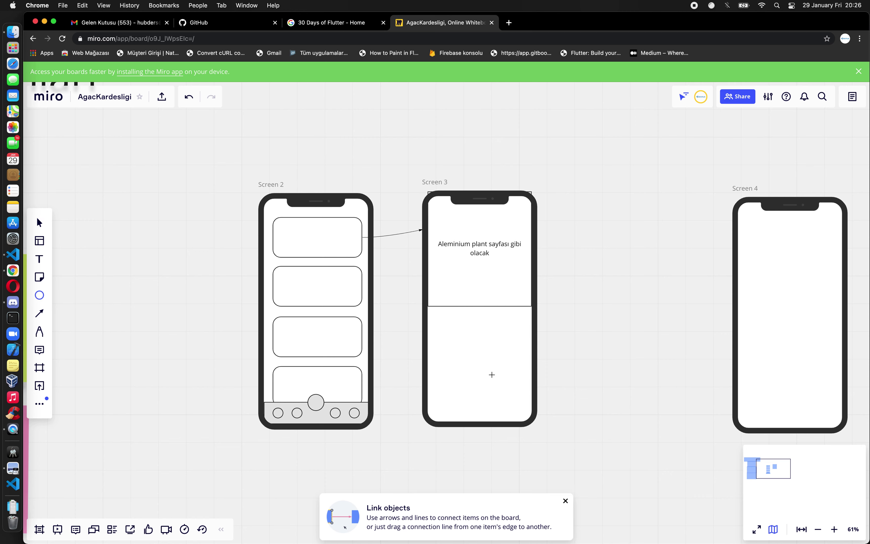
pyautogui.click(491, 374)
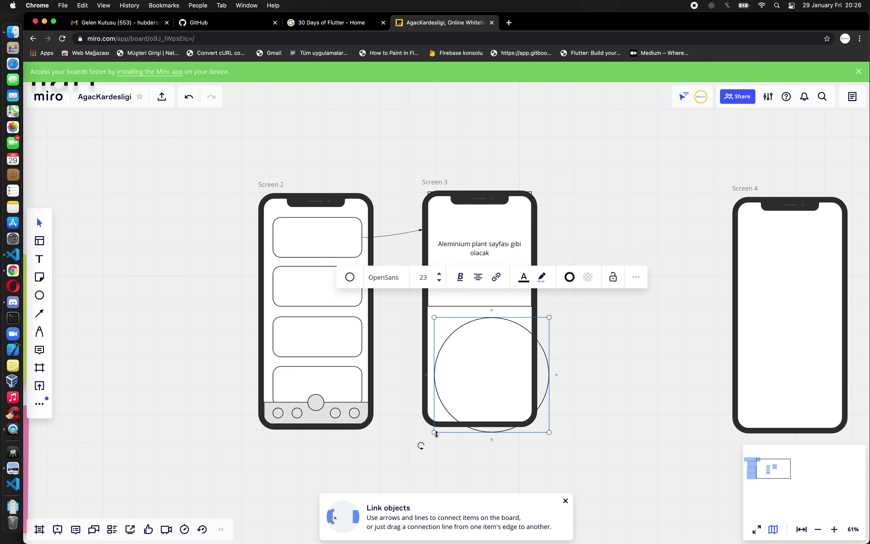
pyautogui.moveTo(434, 432); pyautogui.dragTo(489, 385)
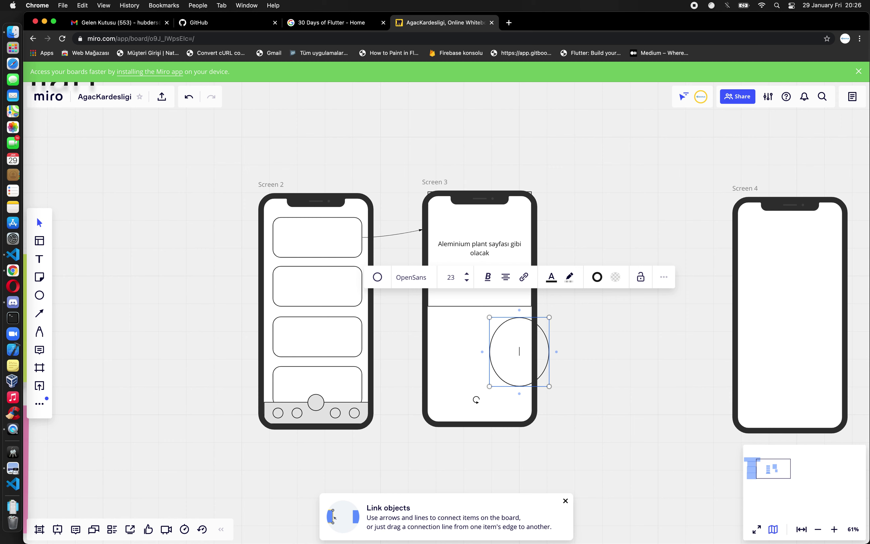
pyautogui.write('resimEke')
pyautogui.moveTo(549, 318); pyautogui.dragTo(521, 354)
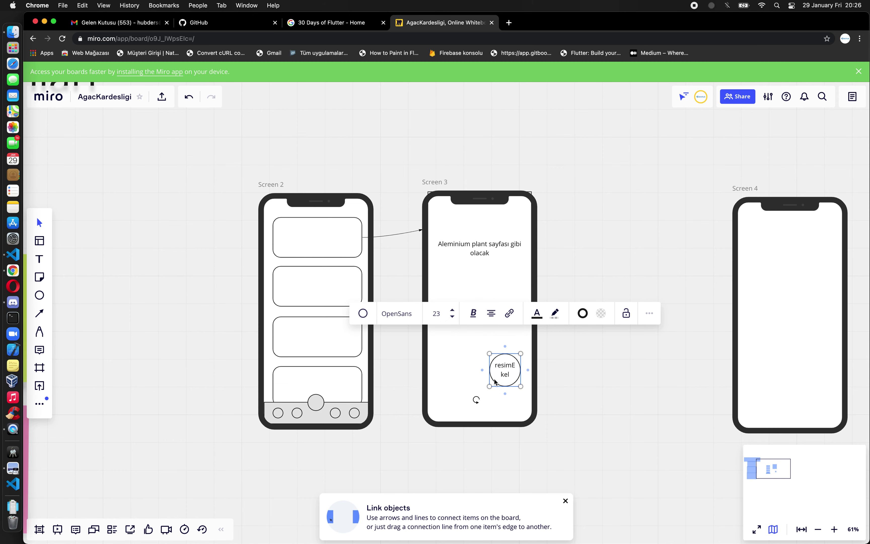
pyautogui.press('Escape')
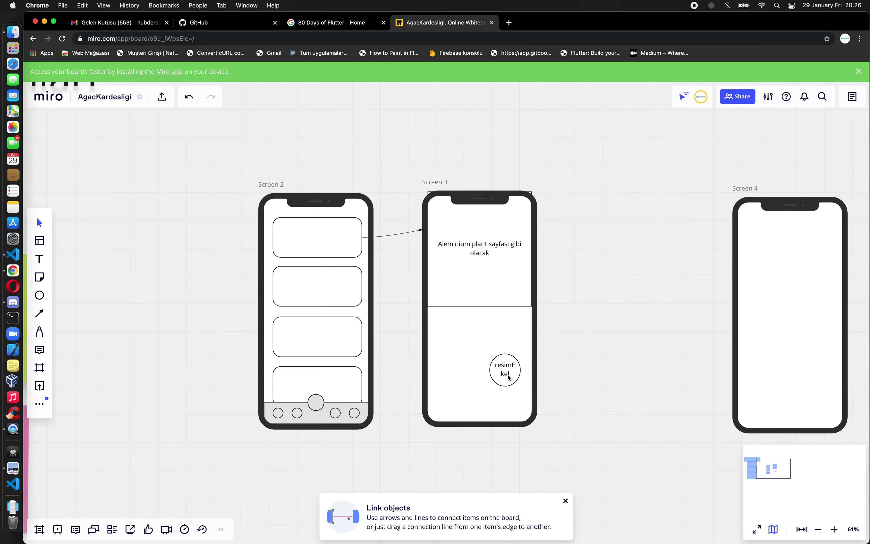
# - Fix the circle's label to 'resimEkle' and drag it near Screen 3's bottom edge
pyautogui.click(508, 377)
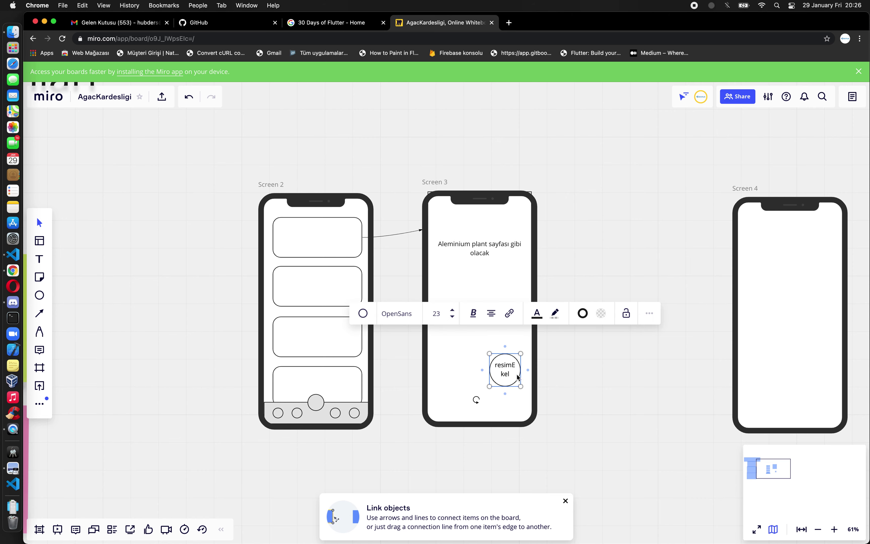
pyautogui.press('Return')
pyautogui.press('BackSpace')
pyautogui.press('BackSpace')
pyautogui.write('l')
pyautogui.press('Return')
pyautogui.press('BackSpace')
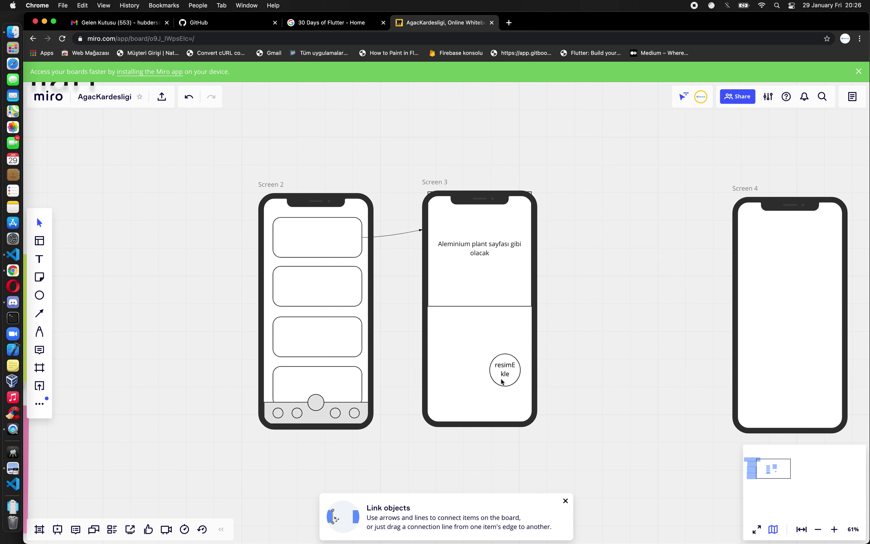
pyautogui.moveTo(503, 385); pyautogui.dragTo(506, 396)
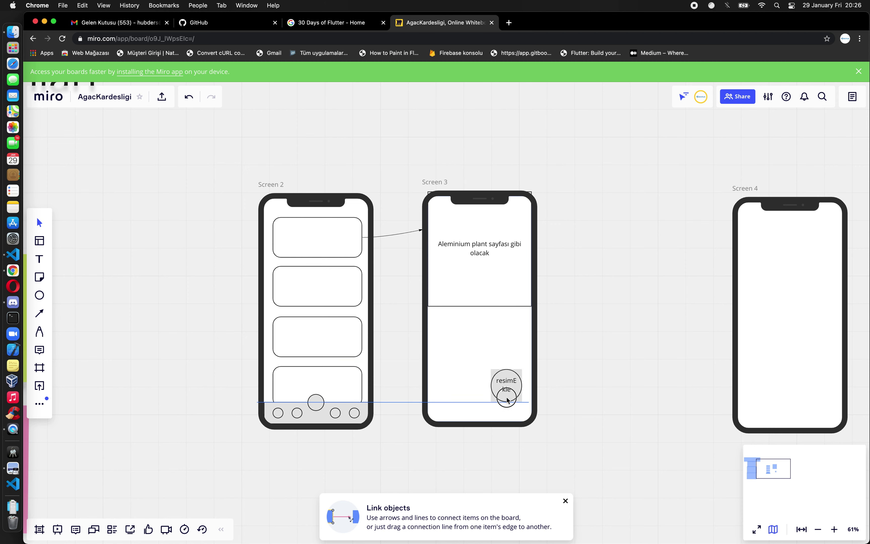
pyautogui.moveTo(506, 395); pyautogui.dragTo(505, 399)
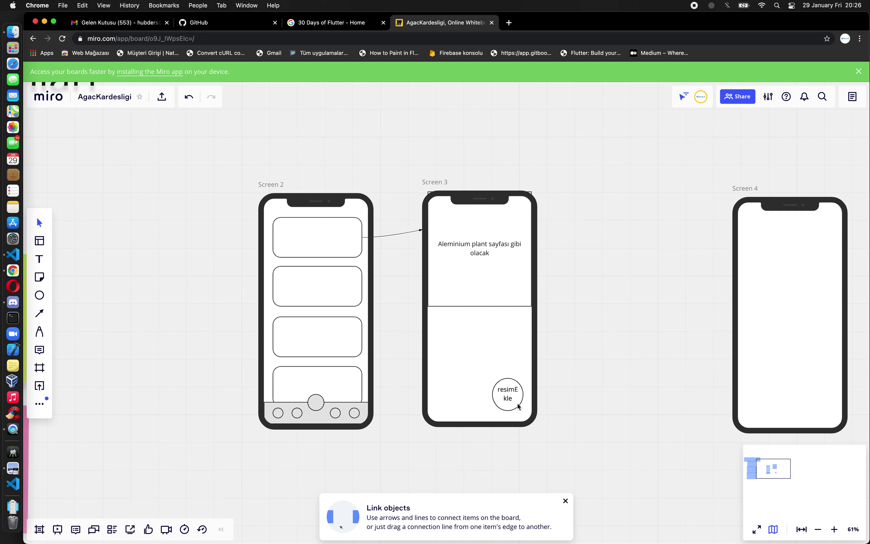
pyautogui.click(44, 281)
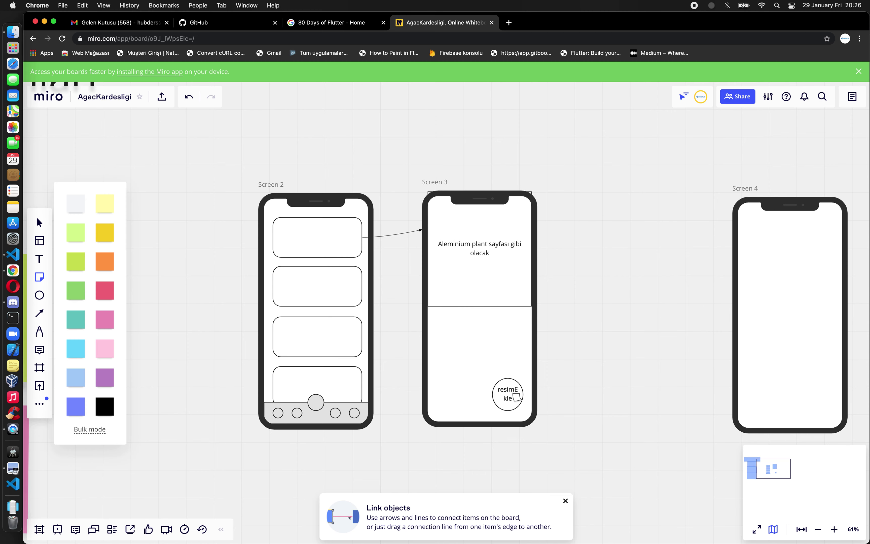
# - Write 'resim ekele butonuna tıklanınca kamera ve galeriden seçme istenecek' on a sticky note, placed right of Screen 3
pyautogui.click(517, 396)
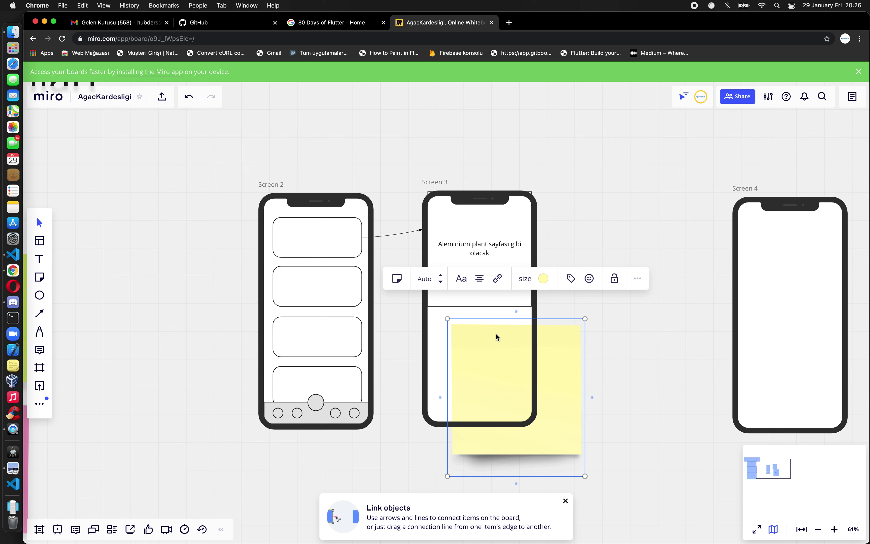
pyautogui.write('re')
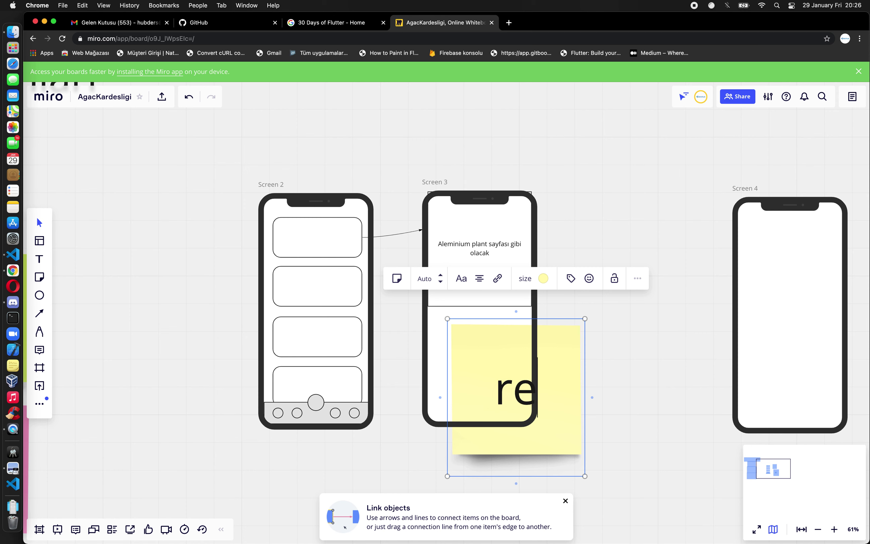
pyautogui.write('siml')
pyautogui.press('BackSpace')
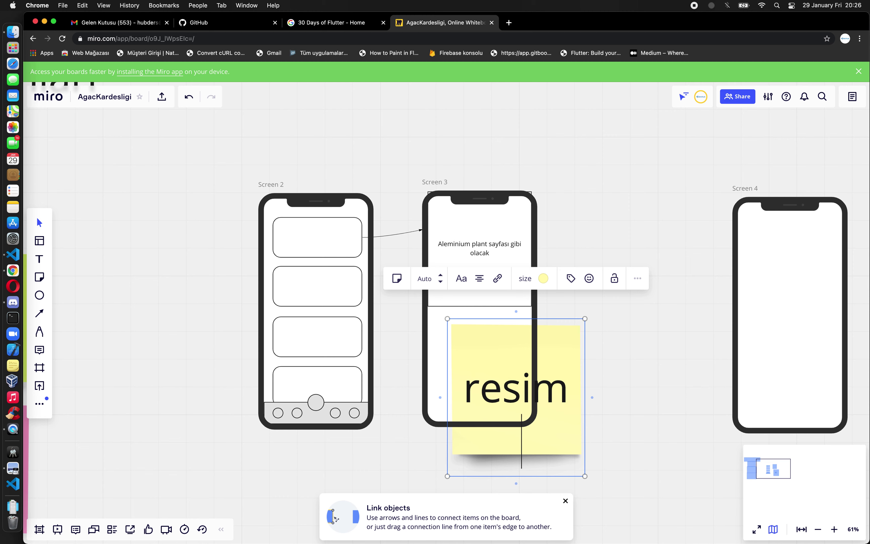
pyautogui.write(' ekele butonuna tıkla')
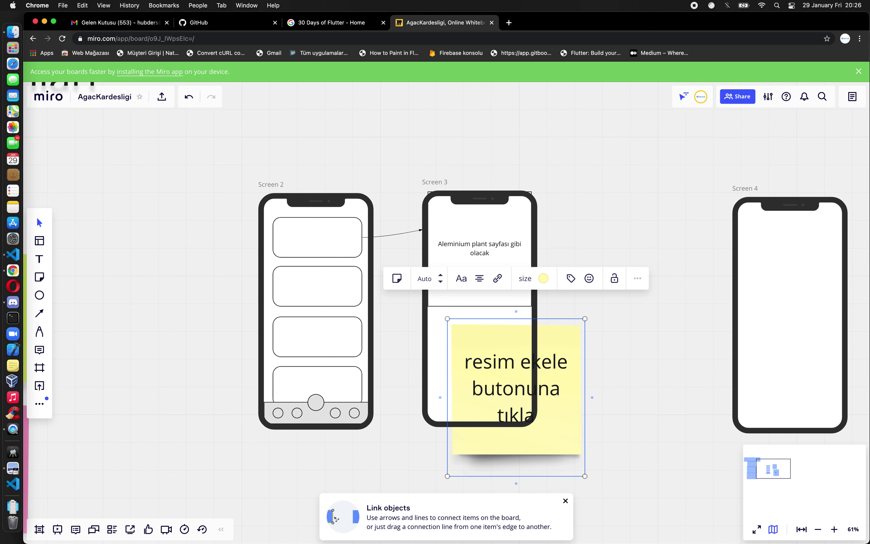
pyautogui.write('nınca kı')
pyautogui.press('BackSpace')
pyautogui.press('BackSpace')
pyautogui.write('k')
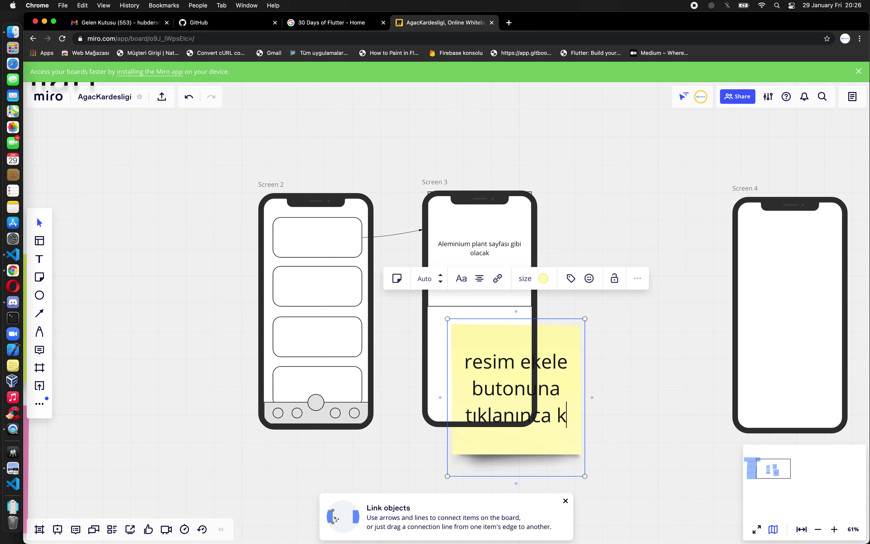
pyautogui.write('amera ve ')
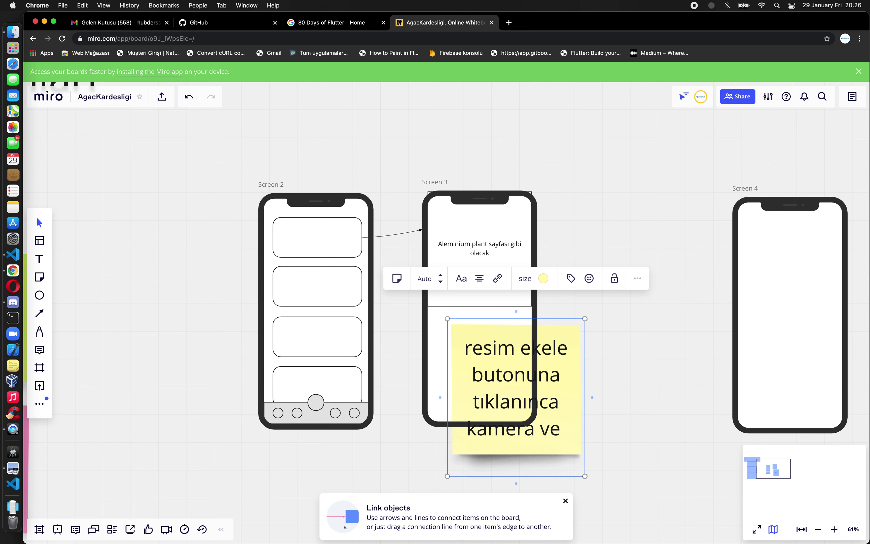
pyautogui.write('ga')
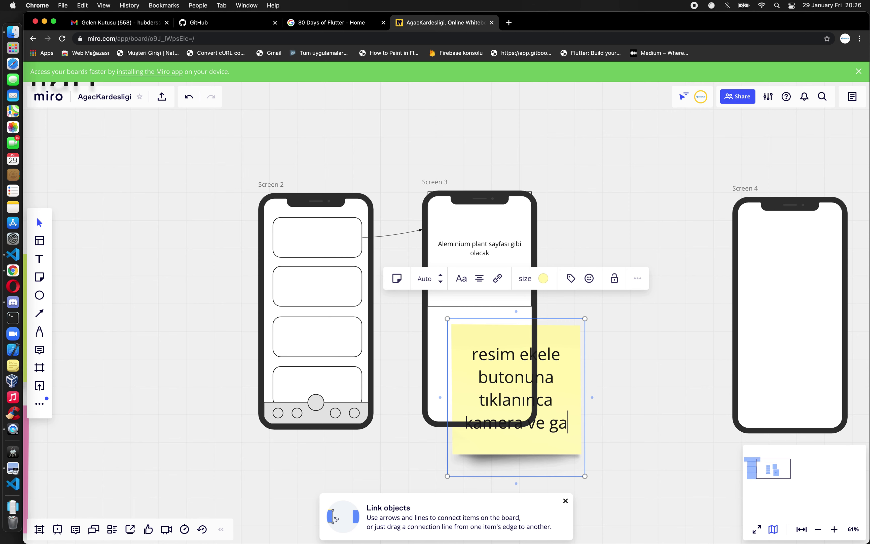
pyautogui.write('leriden seçme')
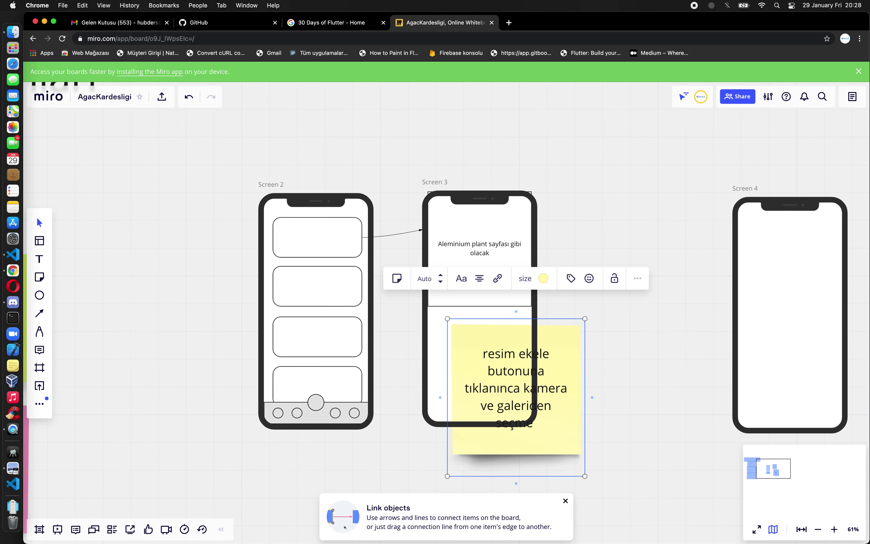
pyautogui.write(' istene')
pyautogui.write('cek')
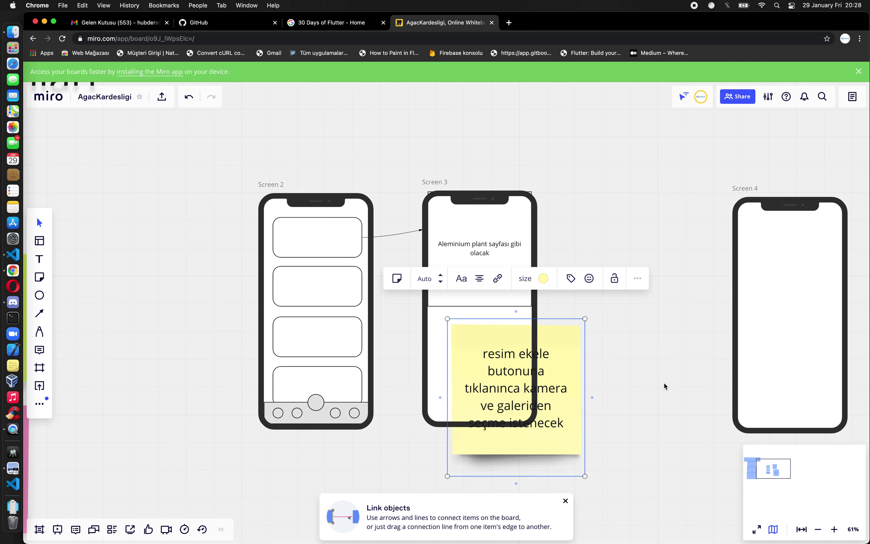
pyautogui.press('Escape')
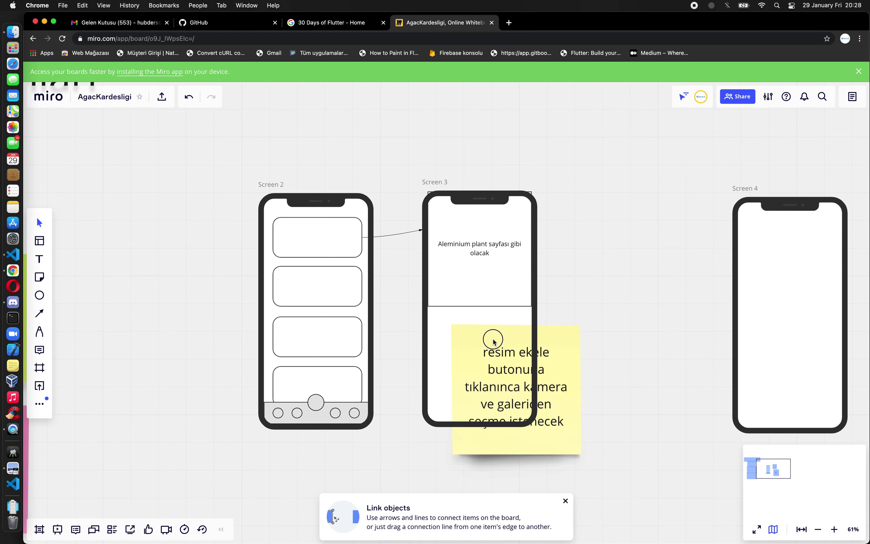
pyautogui.moveTo(562, 349)
pyautogui.mouseDown()
pyautogui.moveTo(596, 318)
pyautogui.moveTo(588, 318)
pyautogui.mouseUp()
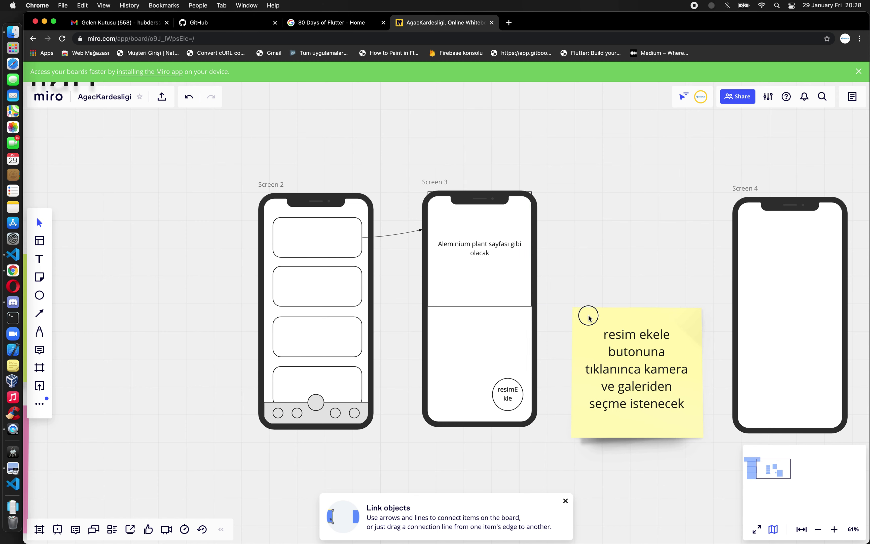
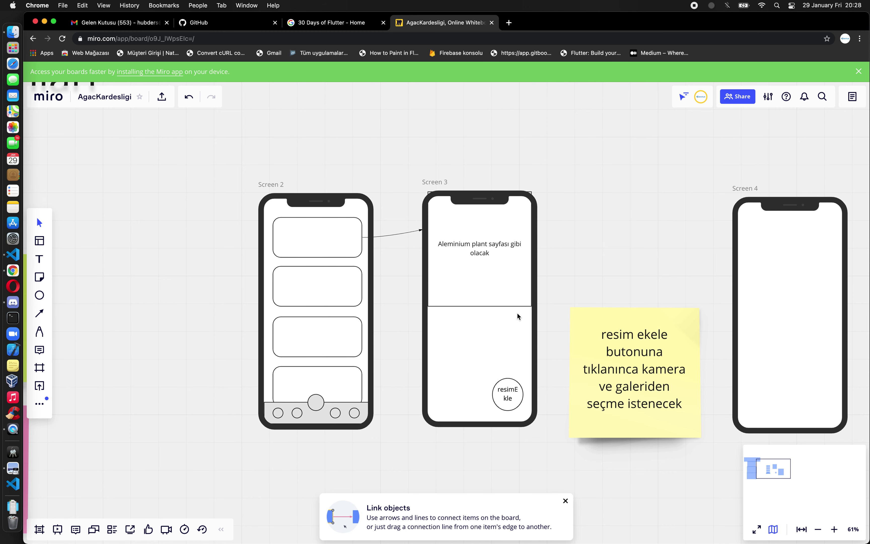
# - Check the plant page reference, then place a new sticky note above Screen 3
pyautogui.press('super+Tab')
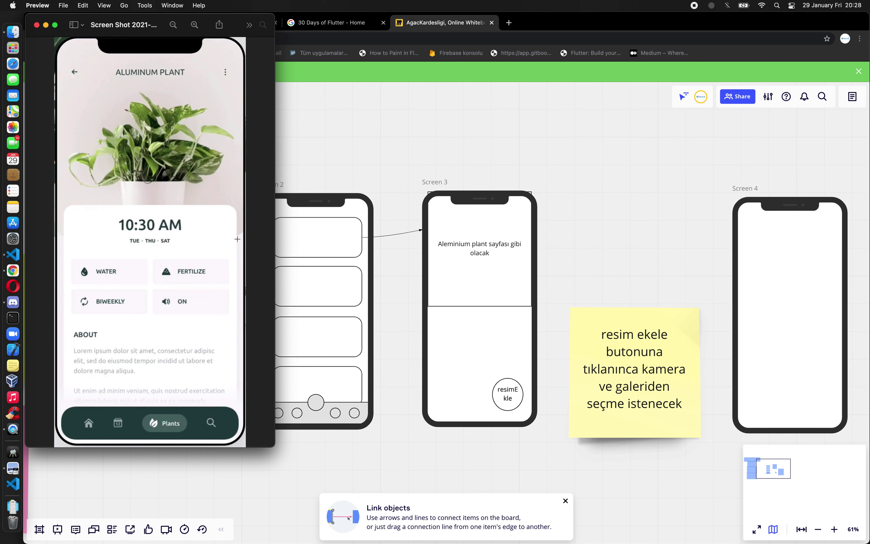
pyautogui.press('super+Tab')
pyautogui.click(524, 251)
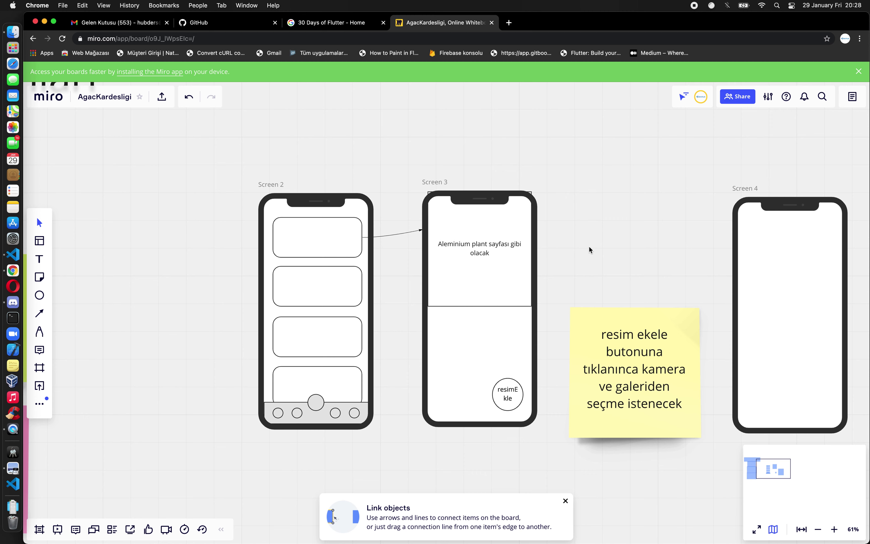
pyautogui.click(39, 277)
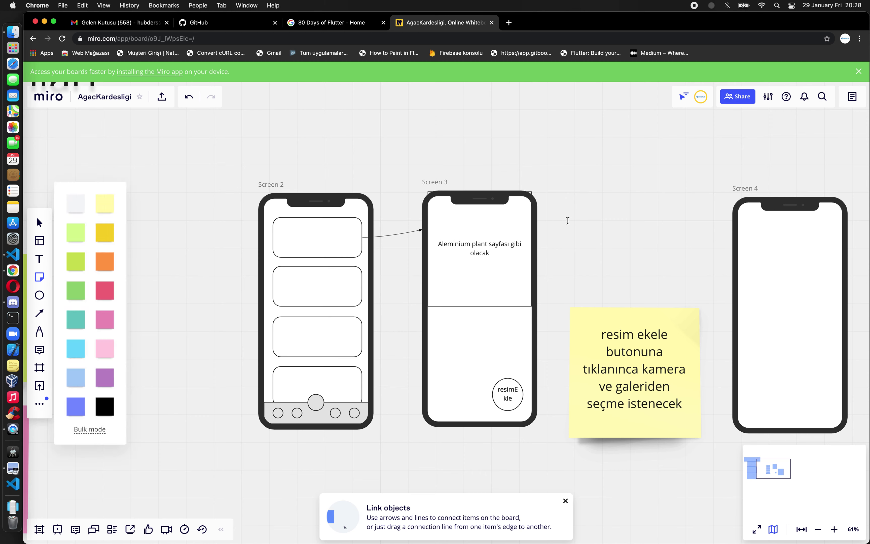
pyautogui.click(568, 221)
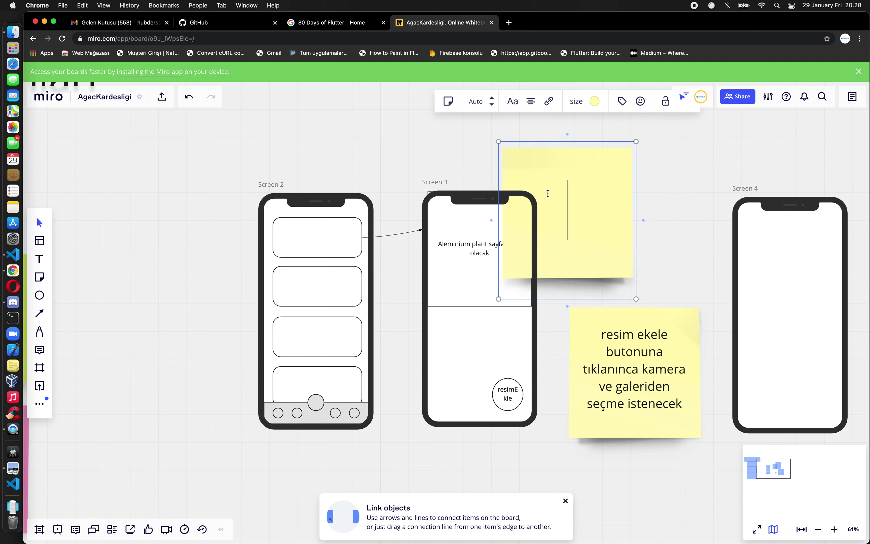
# - Type 'buradaki üst resim slayt gibi sağa ve sola kaydırılabilecek ve otomatik kaydır' into the note
pyautogui.write('buradaki üst re')
pyautogui.write('s')
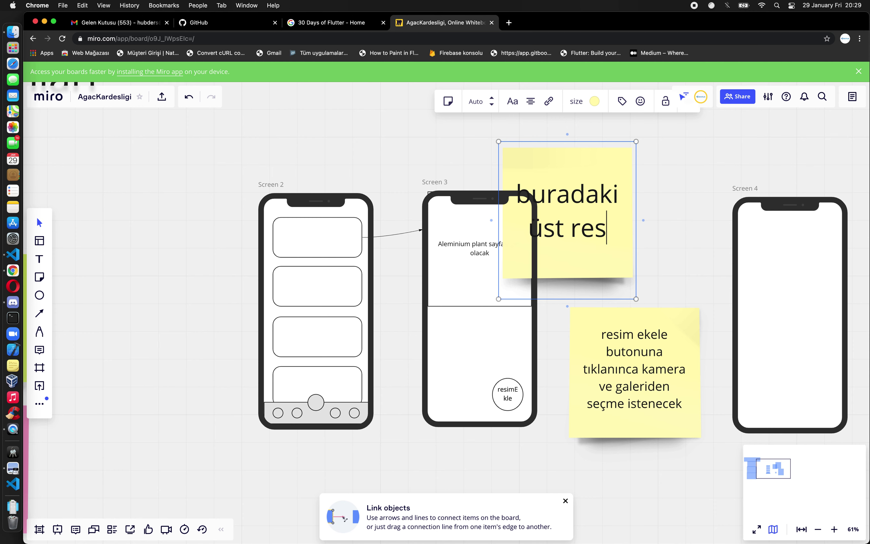
pyautogui.write('im slayt gibi sa')
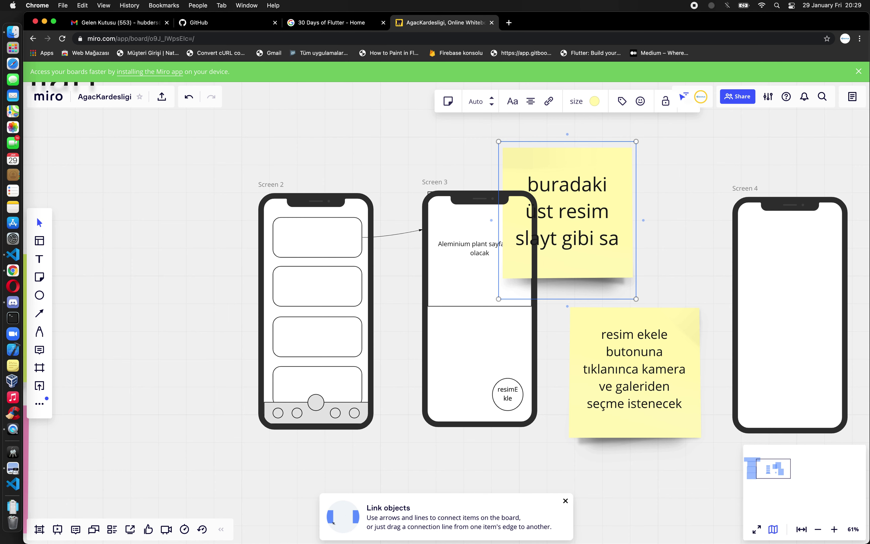
pyautogui.write('ğa ve sola kaydırılabilecek ve otomatik kaydım')
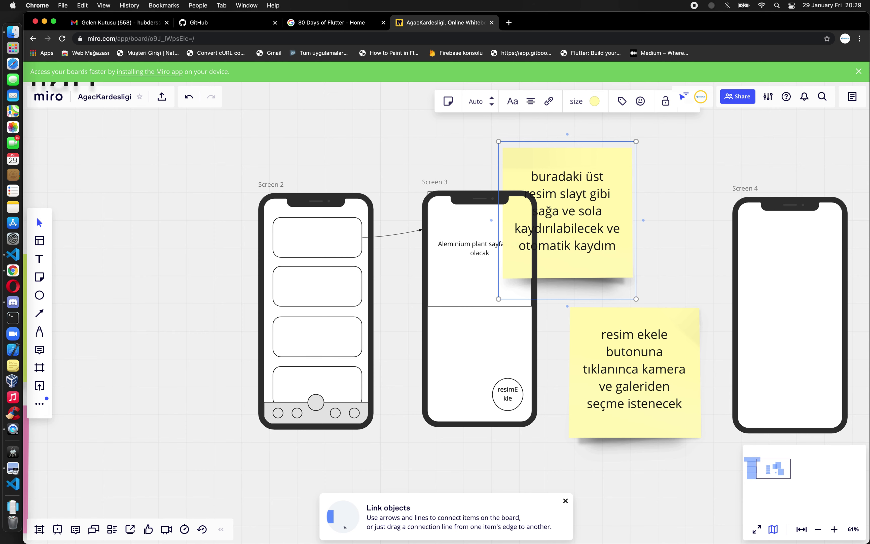
pyautogui.press('BackSpace')
pyautogui.write('r')
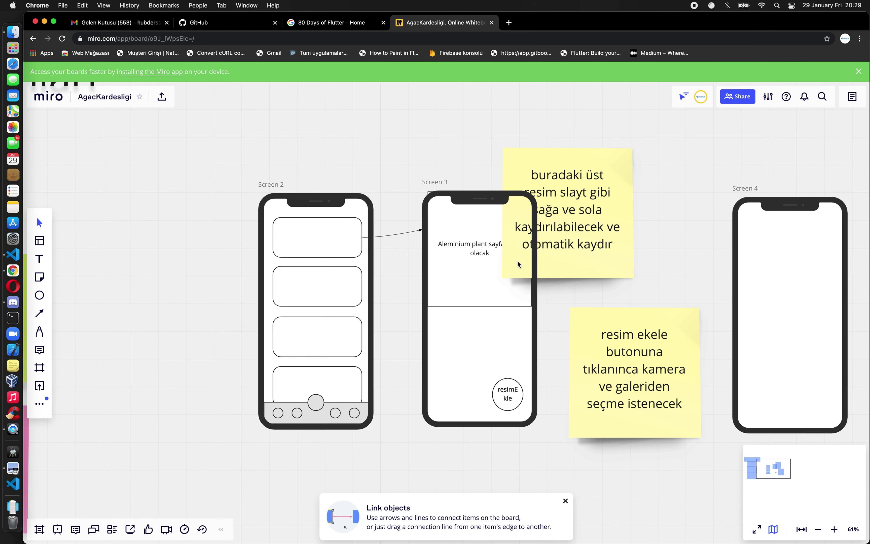
# - Append 'seçeneği olacak' to the slider note and finish editing it
pyautogui.click(597, 249)
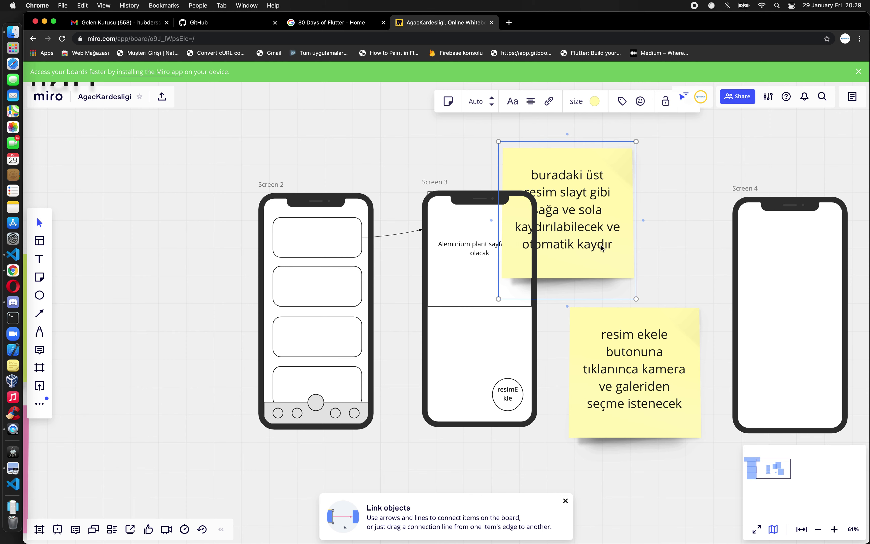
pyautogui.click(602, 247)
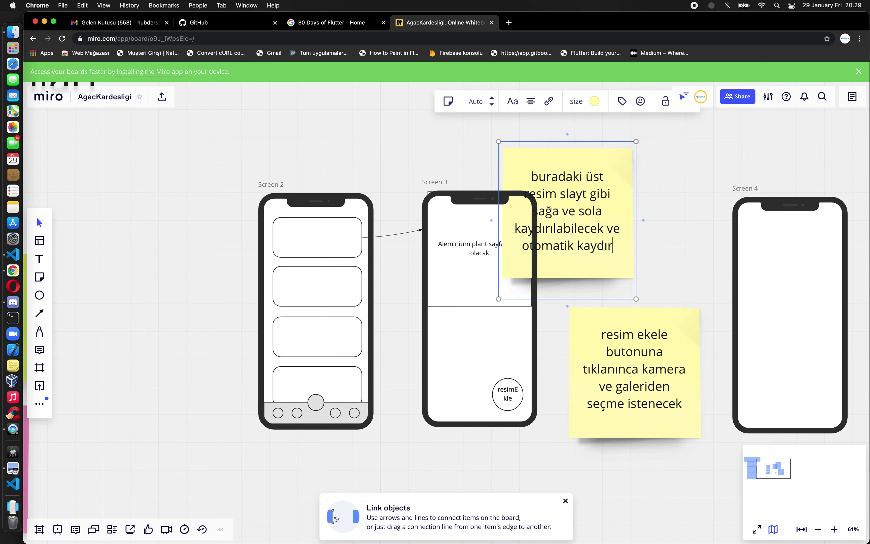
pyautogui.write('seçeneği olacak')
pyautogui.press('super+Tab')
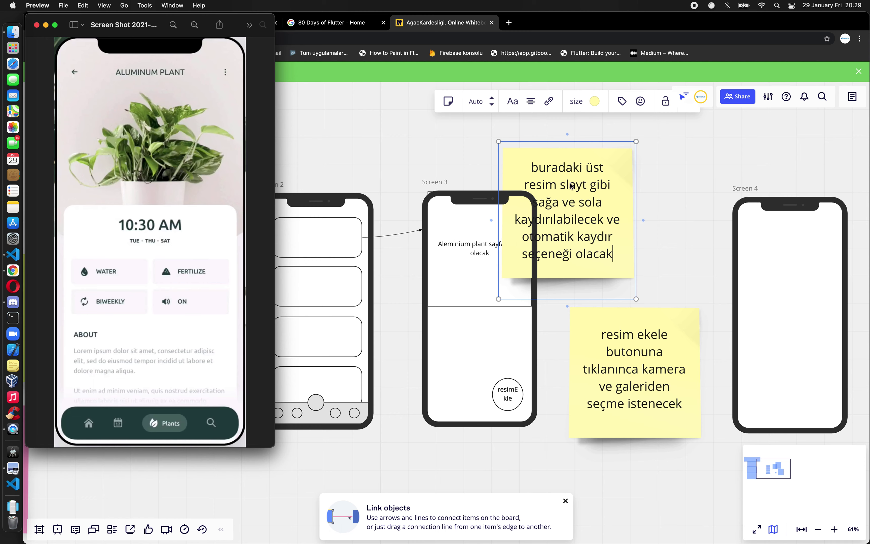
pyautogui.press('super+Tab')
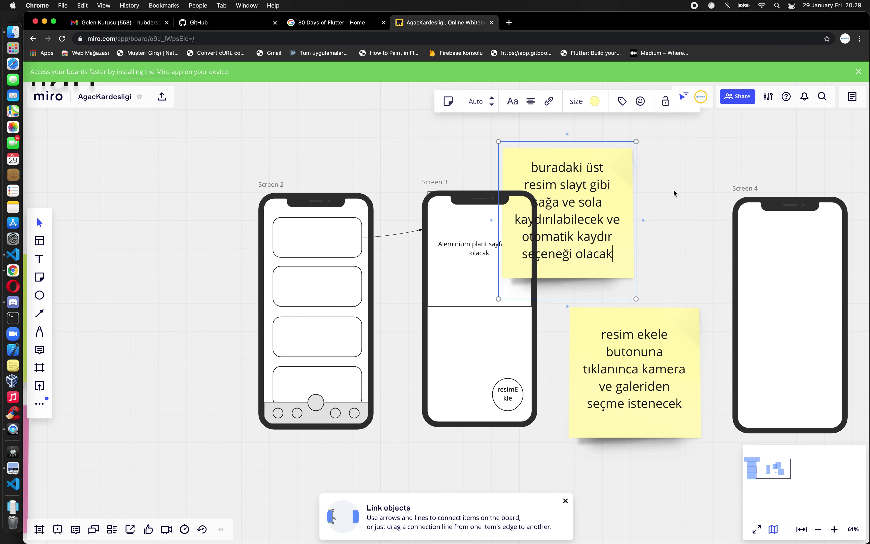
pyautogui.click(673, 190)
# - Drag the slider sticky note to the right, clear of the Screen 3 phone
pyautogui.moveTo(578, 157); pyautogui.dragTo(610, 146)
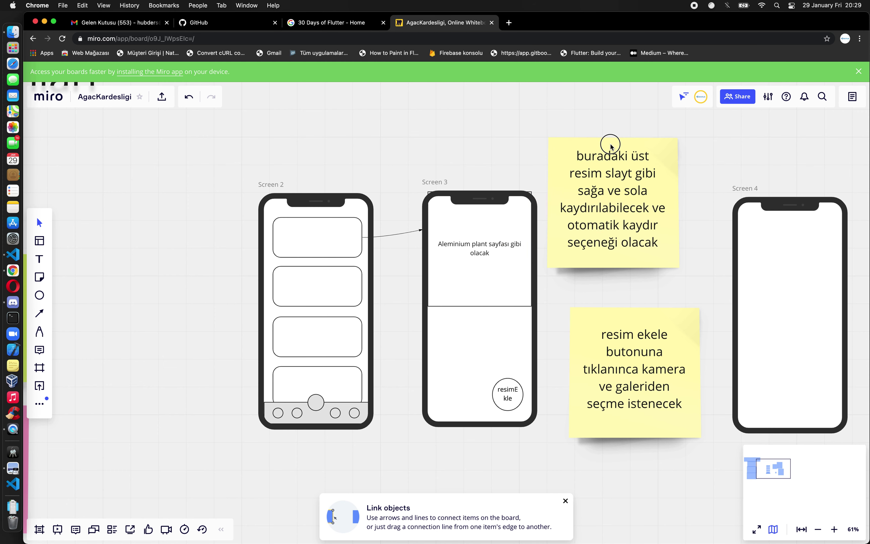
pyautogui.moveTo(611, 144); pyautogui.dragTo(610, 144)
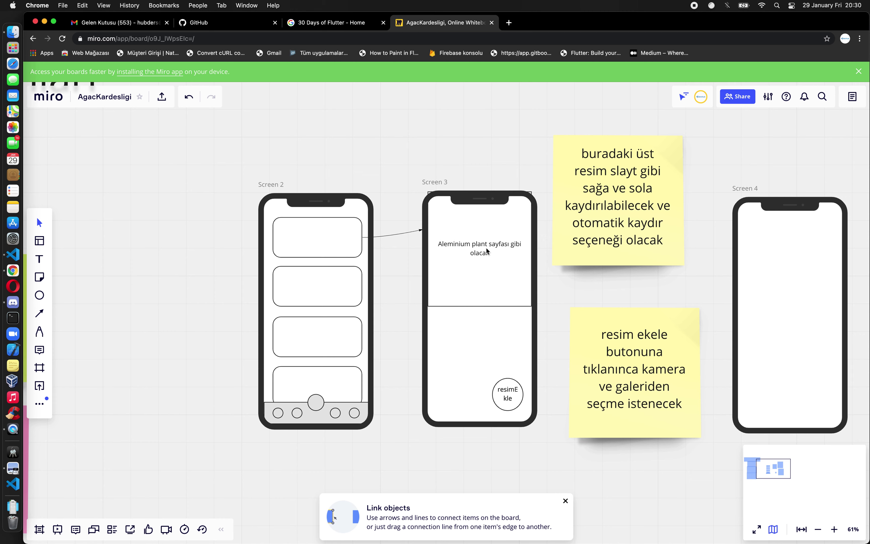
pyautogui.press('super+Tab')
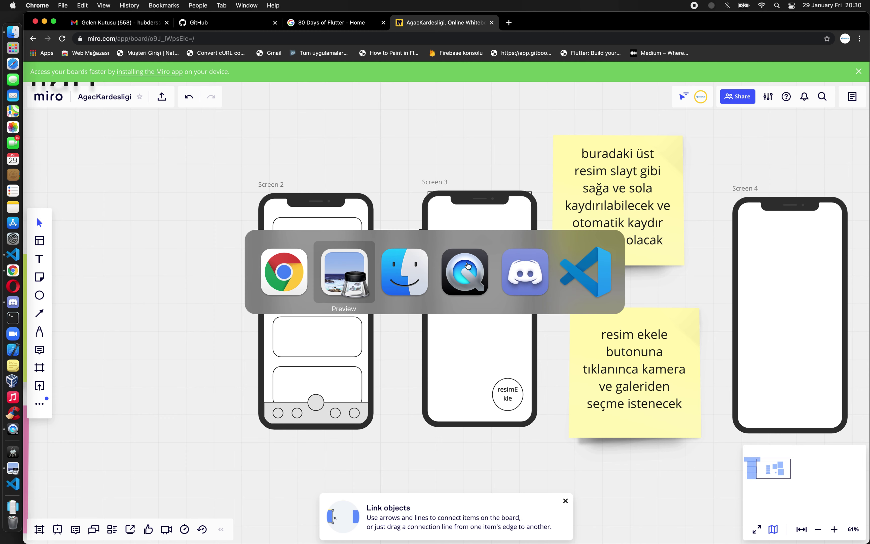
pyautogui.press('super+Tab')
pyautogui.press('super+shift+Tab')
pyautogui.press('super+shift+Tab')
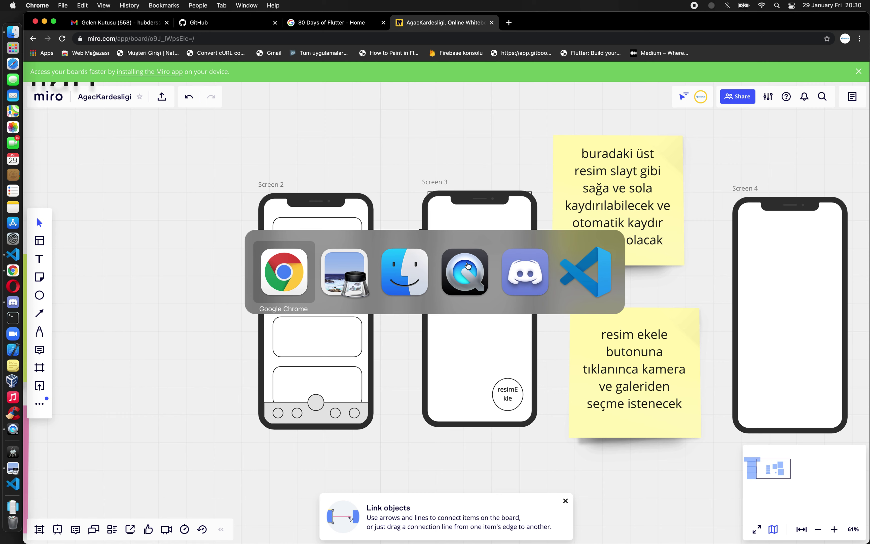
pyautogui.press('super+Tab')
pyautogui.press('super+Tab')
pyautogui.press('super+shift+Tab')
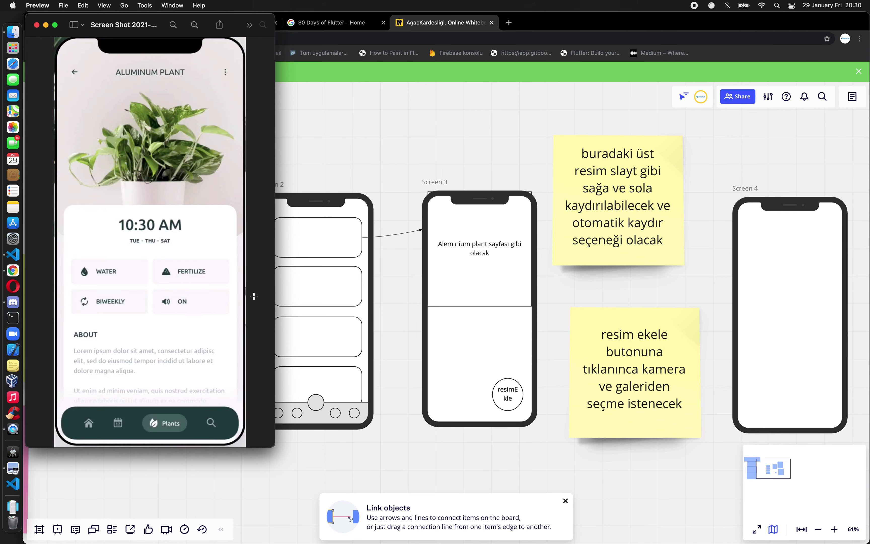
pyautogui.click(555, 310)
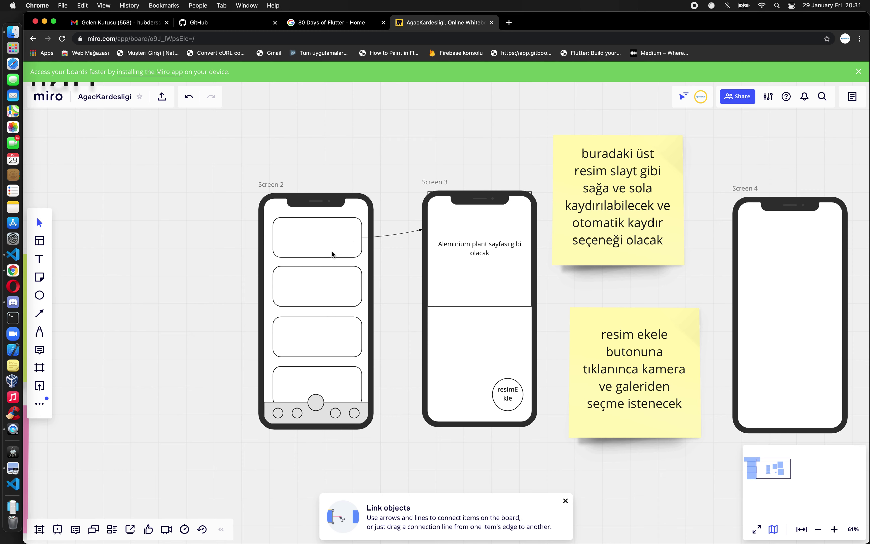
# - Enlarge the shared trip-app screenshot in Discord, then bring up the Aluminum Plant reference in Preview
pyautogui.press('super+Tab')
pyautogui.press('super+Tab')
pyautogui.press('super+Tab')
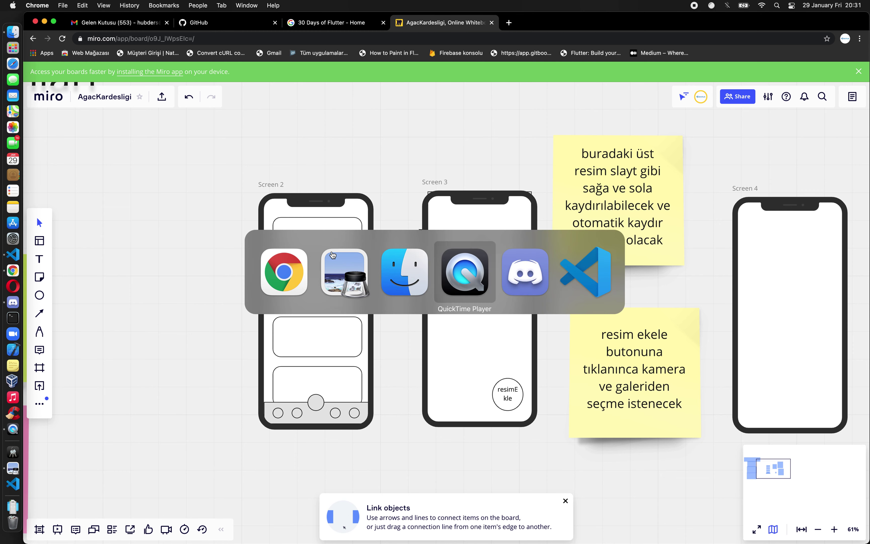
pyautogui.press('super+Tab')
pyautogui.press('super+shift+Tab')
pyautogui.press('super+Tab')
pyautogui.click(247, 239)
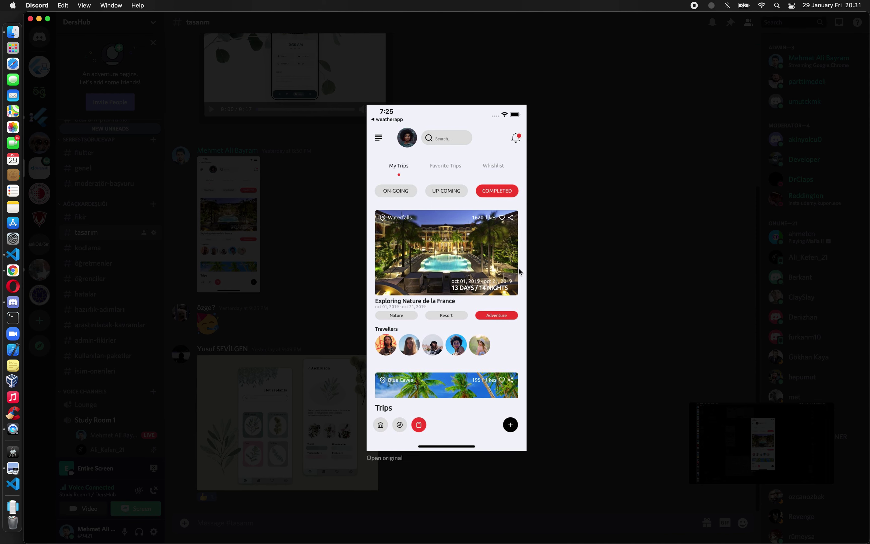
pyautogui.press('super+Tab')
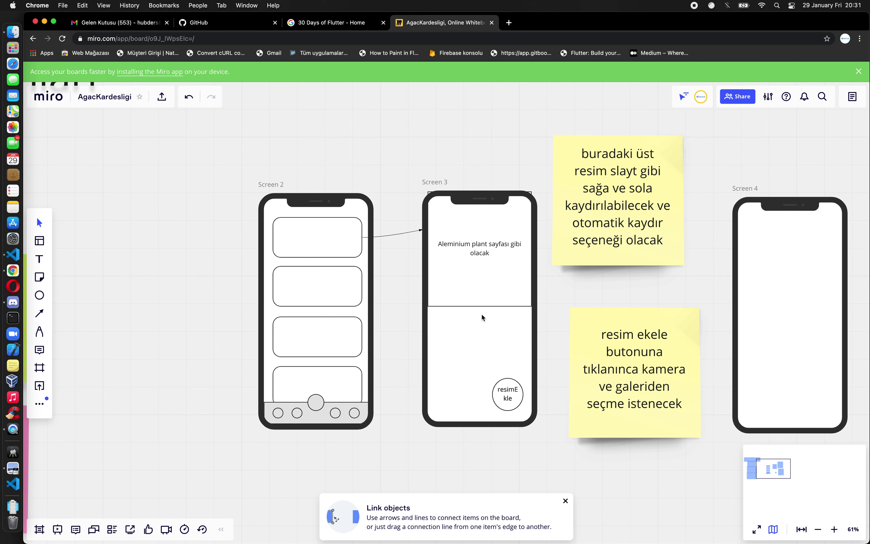
pyautogui.press('super+Tab')
pyautogui.press('super+Tab')
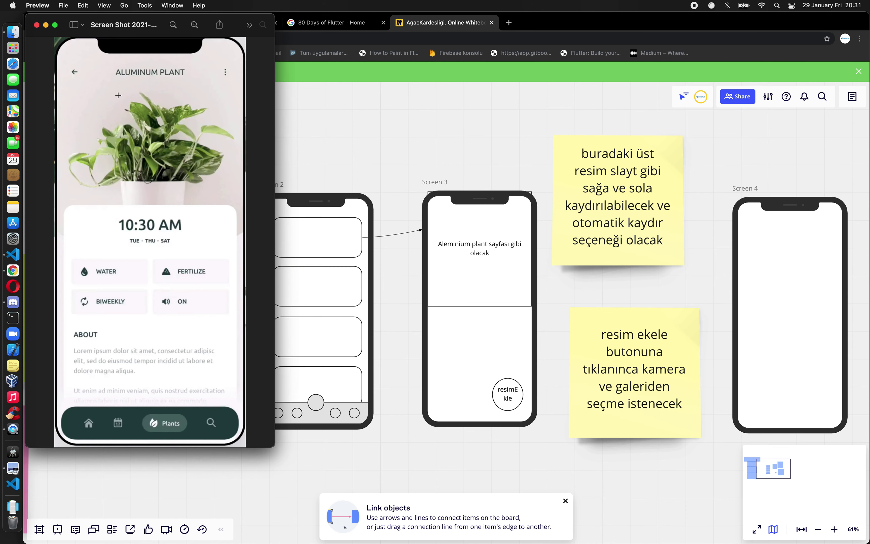
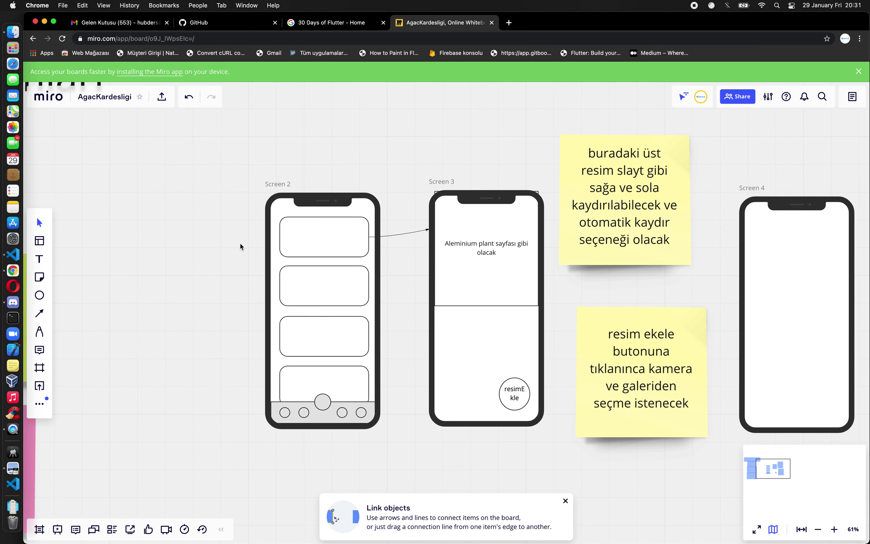
# - Draw a wide rounded-rectangle button box near the top of the Screen 4 mockup
pyautogui.hscroll(-2, 240, 243)
pyautogui.hscroll(-3, 240, 243)
pyautogui.hscroll(-3, 240, 243)
pyautogui.hscroll(-1, 239, 244)
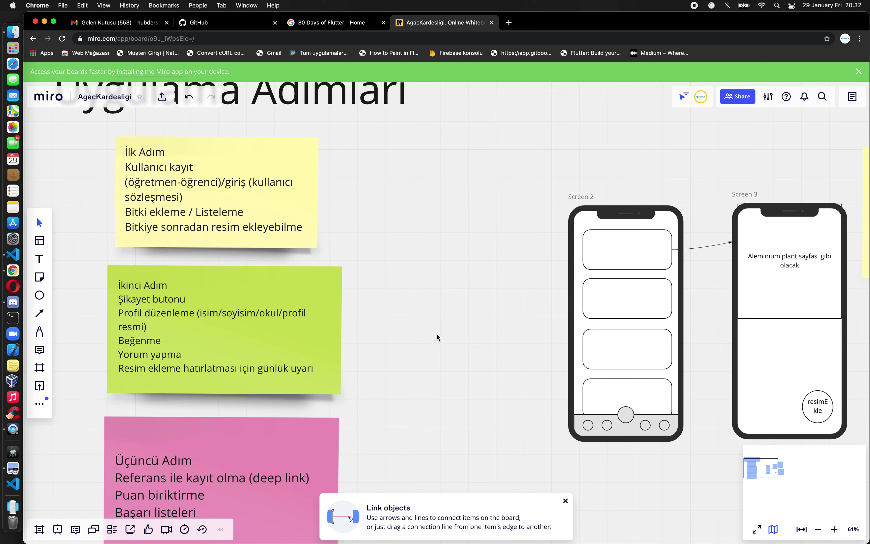
pyautogui.hscroll(2, 652, 330)
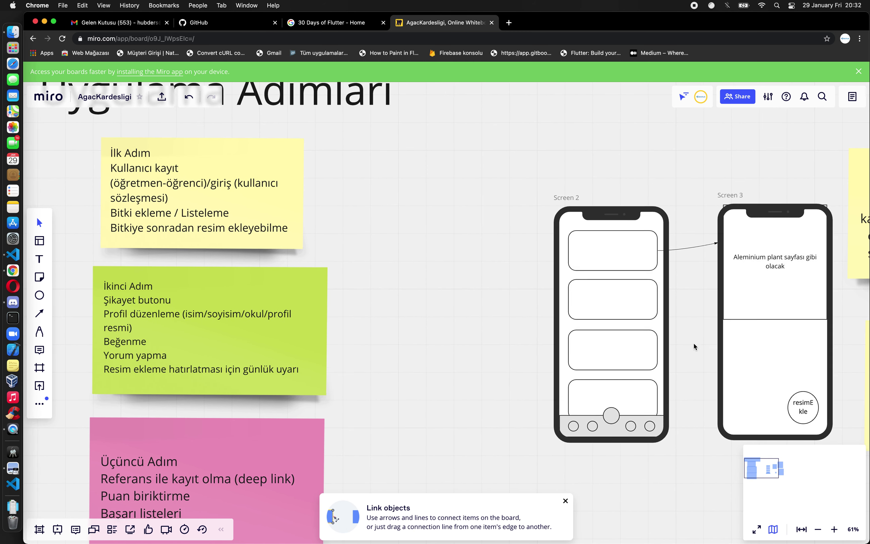
pyautogui.hscroll(5, 693, 343)
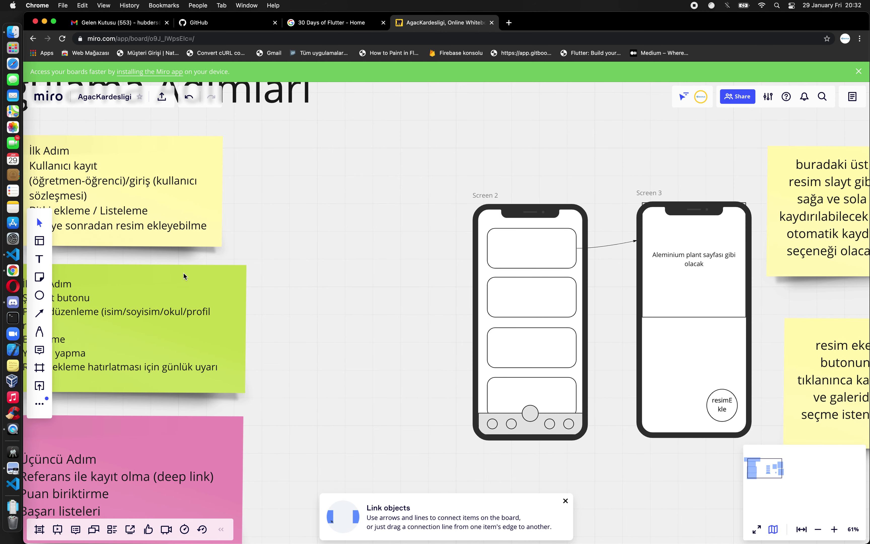
pyautogui.hscroll(3, 415, 293)
pyautogui.hscroll(5, 414, 293)
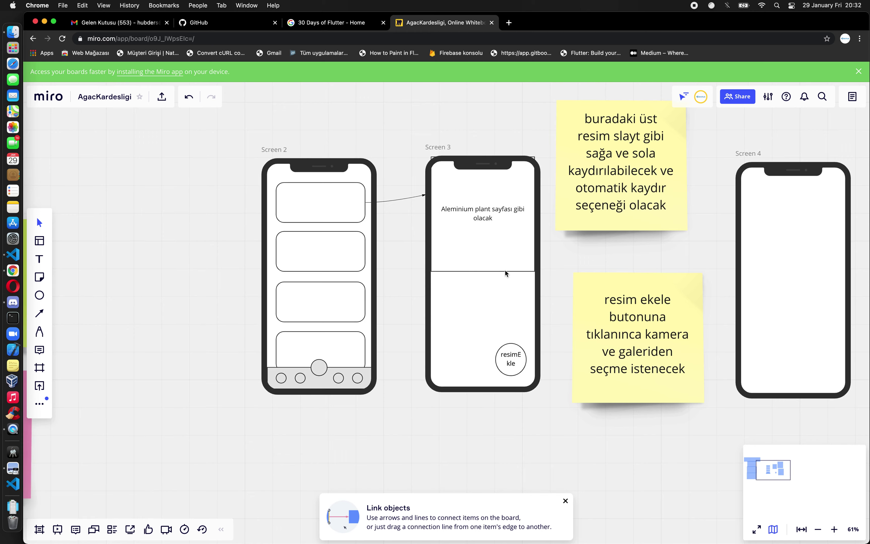
pyautogui.hscroll(3, 504, 271)
pyautogui.hscroll(3, 504, 271)
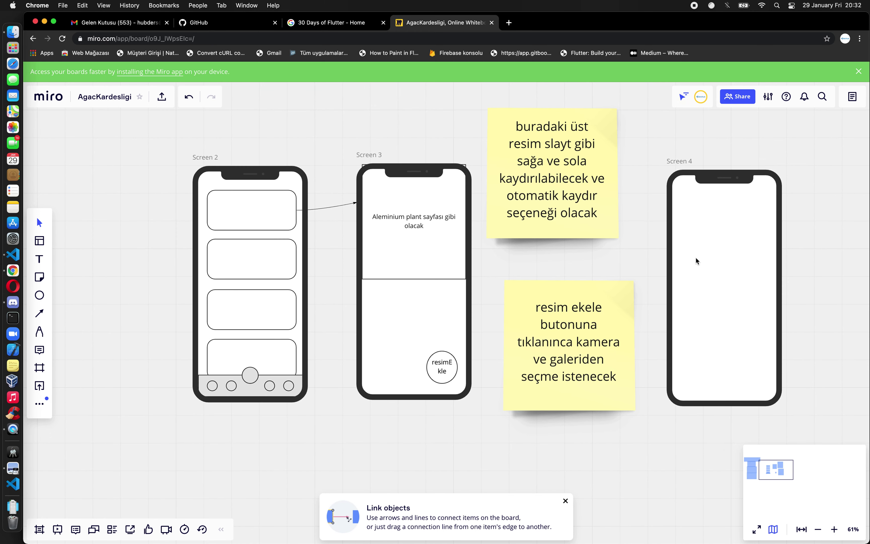
pyautogui.hscroll(1, 696, 260)
pyautogui.hscroll(1, 696, 261)
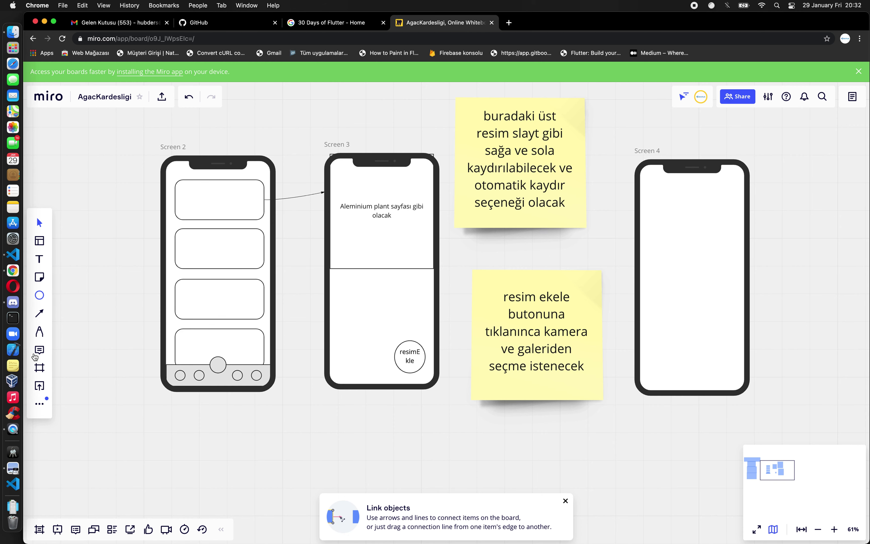
pyautogui.click(39, 294)
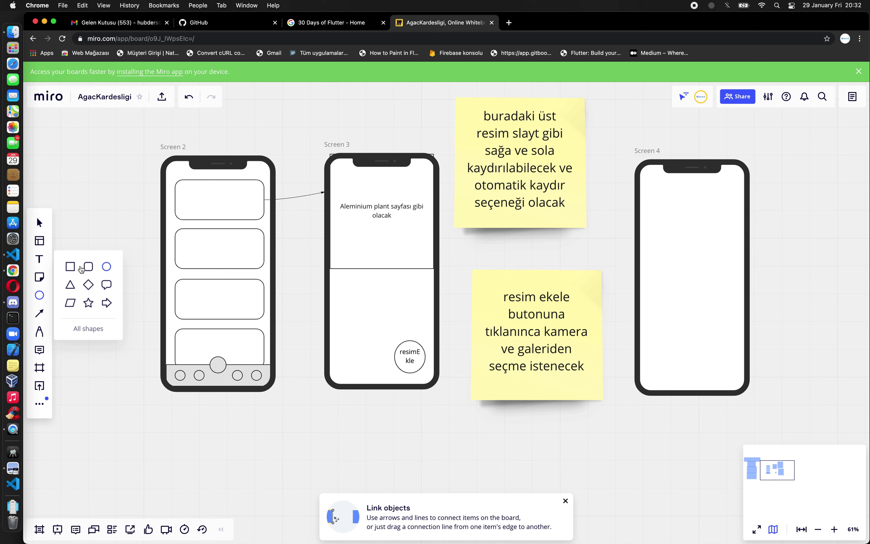
pyautogui.click(70, 267)
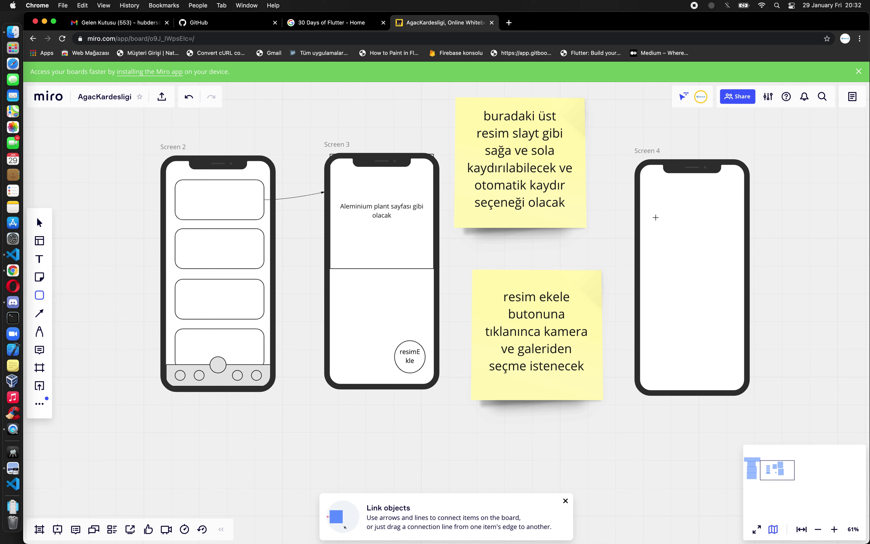
pyautogui.moveTo(654, 223); pyautogui.dragTo(726, 244)
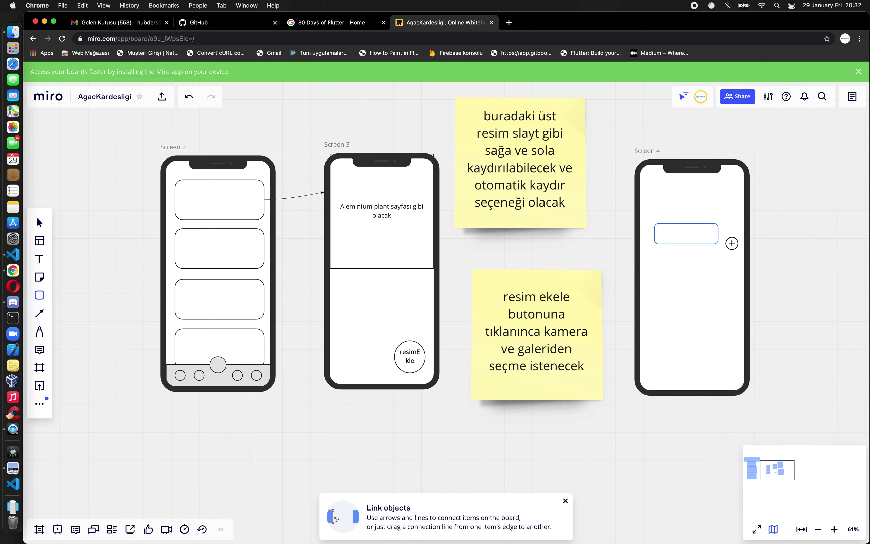
pyautogui.moveTo(726, 244); pyautogui.dragTo(734, 241)
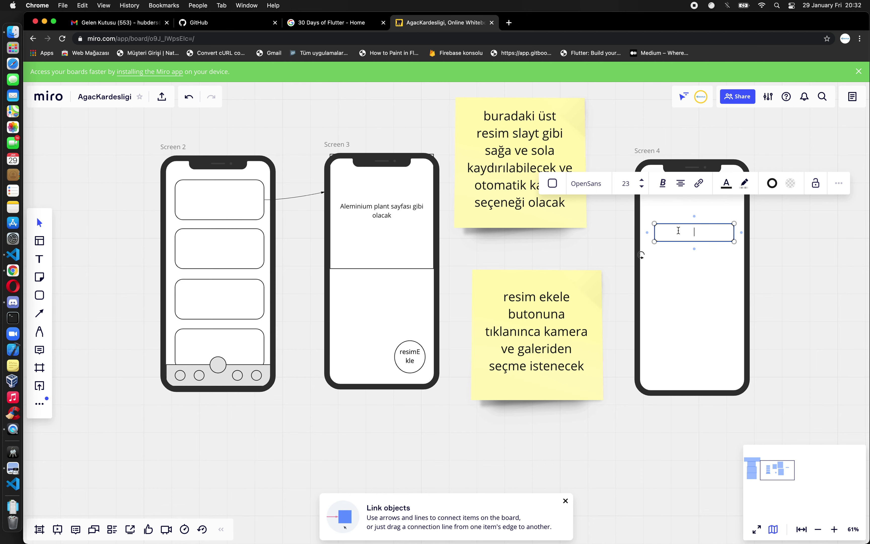
# - Label the new button 'Google ile Giriş'
pyautogui.write('Google ile Giriş')
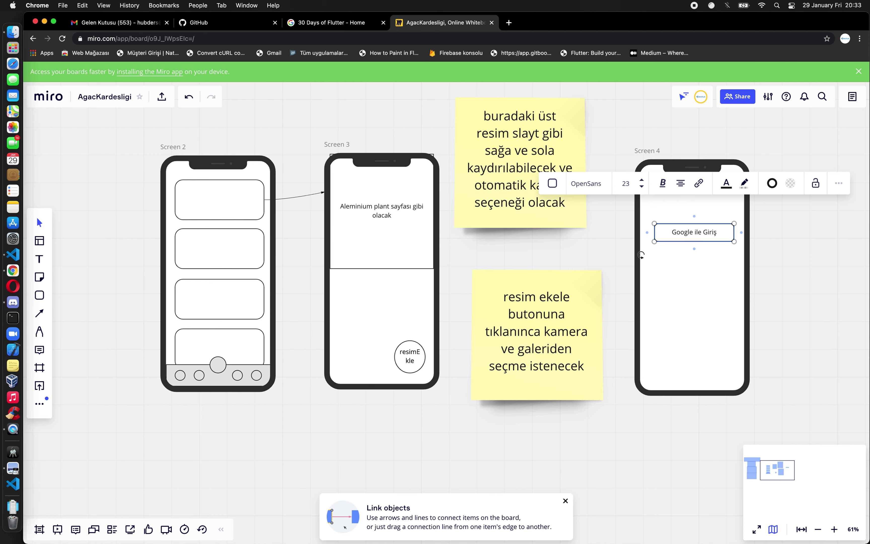
pyautogui.press('Escape')
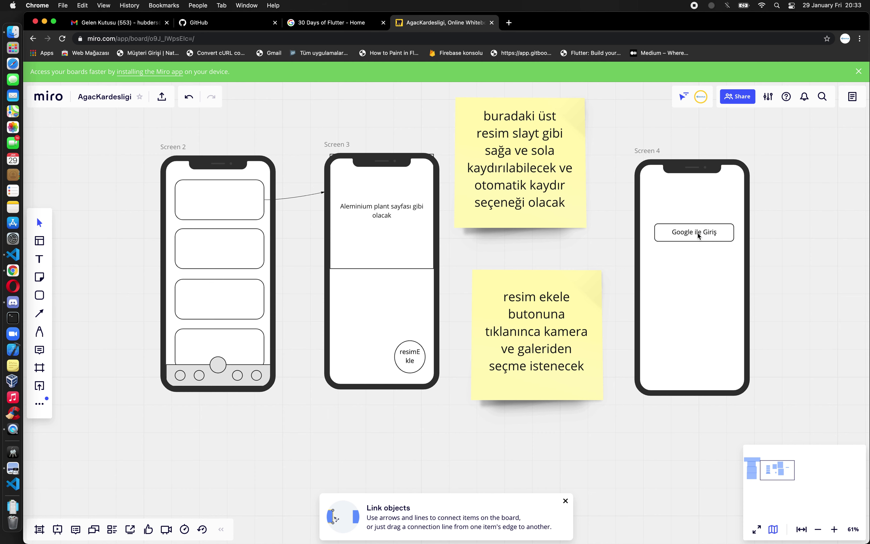
# - Duplicate the Google button below it and relabel the copy 'Apple ile Giriş'
pyautogui.click(698, 234)
pyautogui.moveTo(687, 232); pyautogui.dragTo(685, 282)
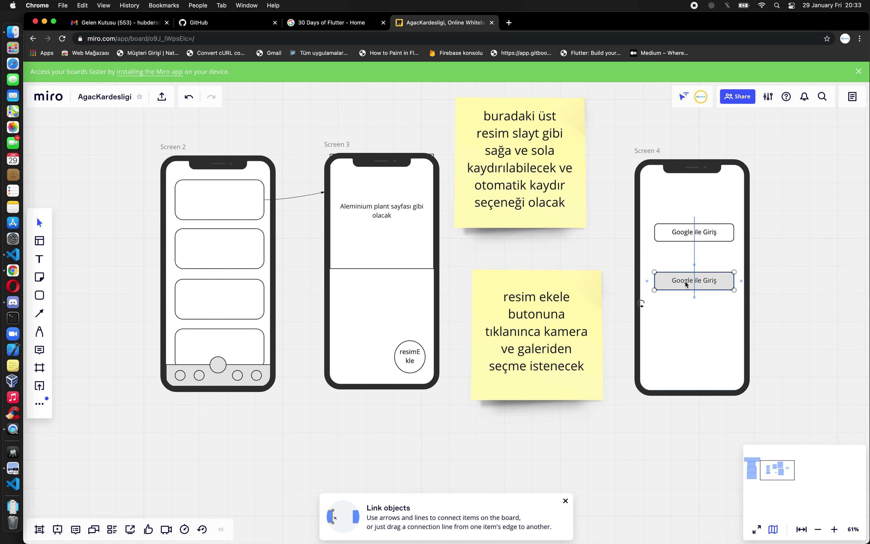
pyautogui.doubleClick(693, 283)
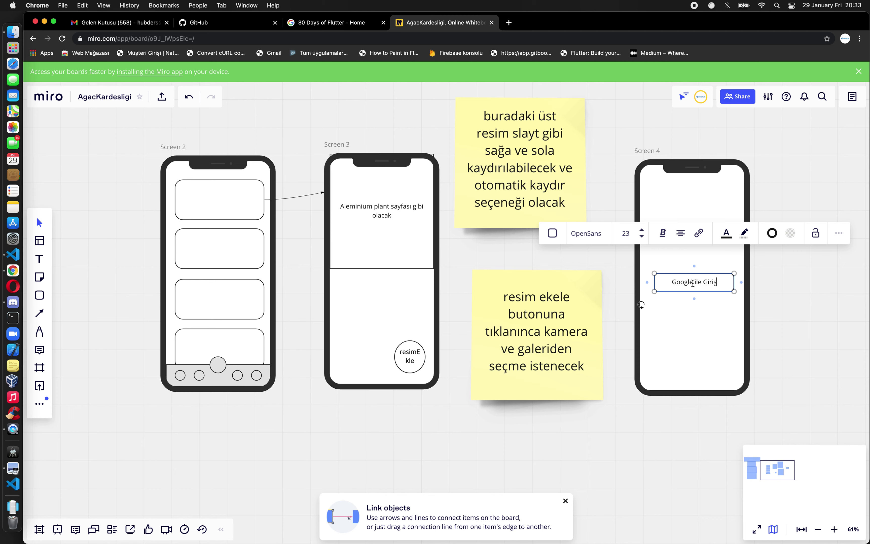
pyautogui.press('super+a')
pyautogui.write('Apple ile Giriş')
pyautogui.click(712, 315)
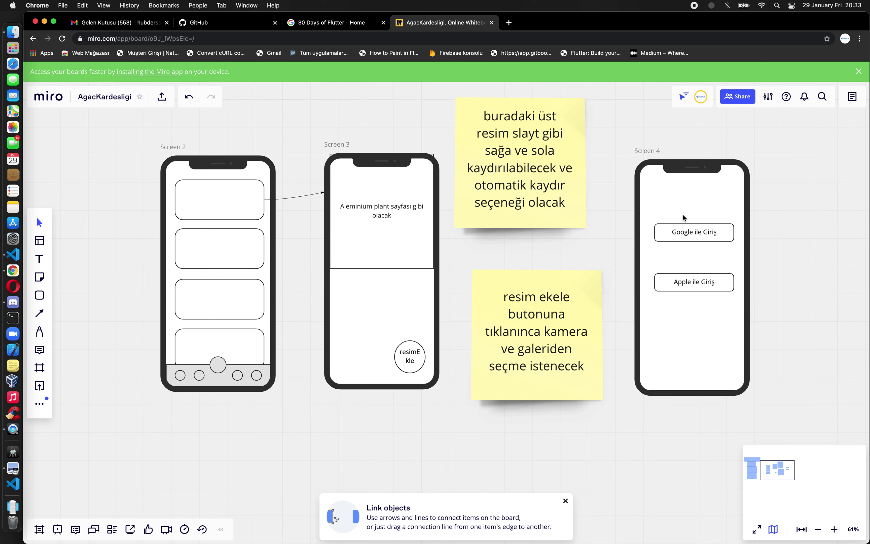
# - Append '/Kayıt' to both the Google and Apple button labels
pyautogui.doubleClick(711, 231)
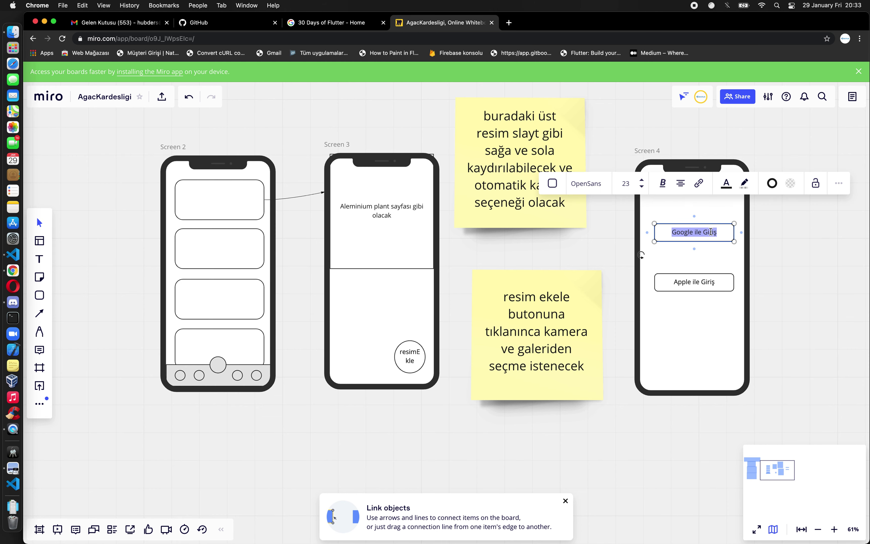
pyautogui.click(717, 232)
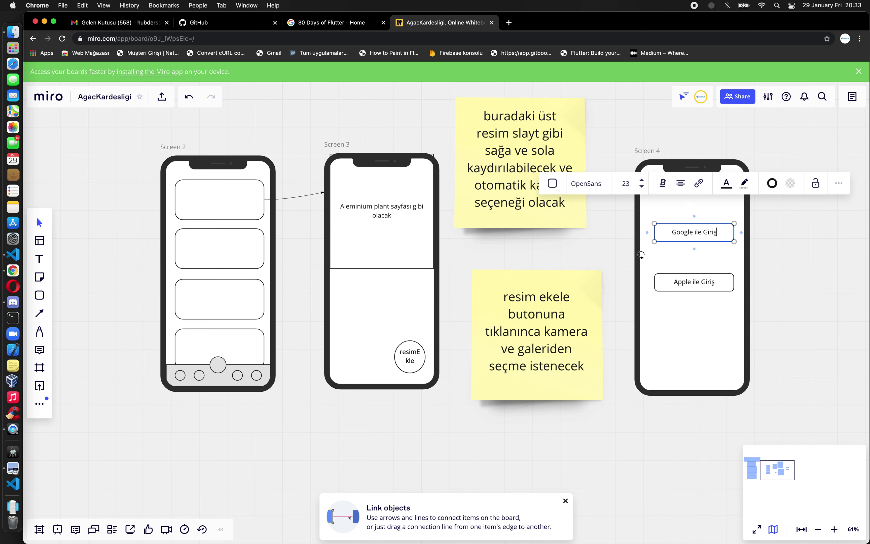
pyautogui.write('/Kayıt')
pyautogui.moveTo(708, 233); pyautogui.dragTo(729, 258)
pyautogui.press('super+c')
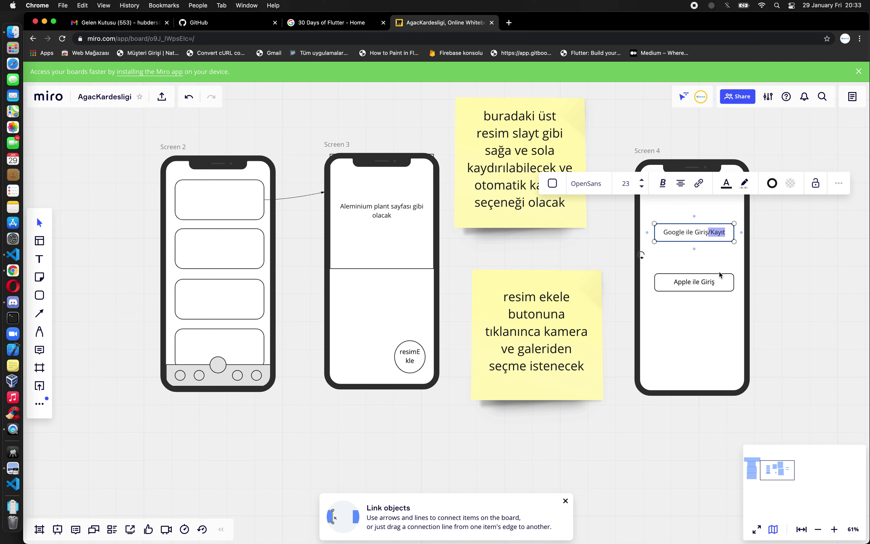
pyautogui.doubleClick(719, 284)
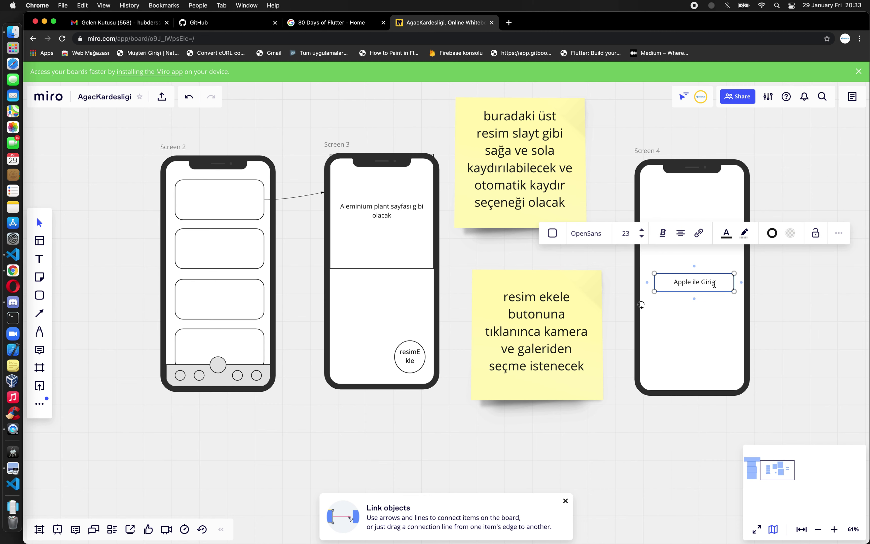
pyautogui.press('super+v')
pyautogui.click(692, 317)
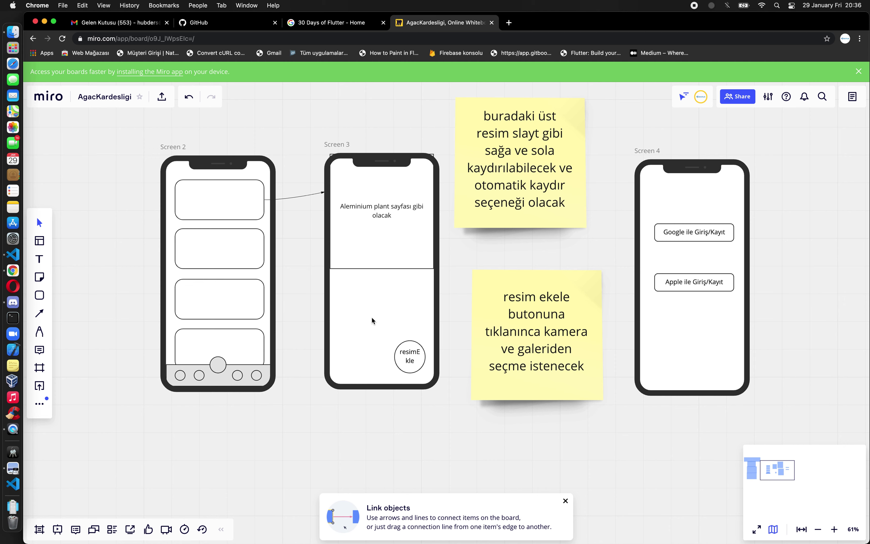
pyautogui.press('super+Tab')
pyautogui.press('super+Tab')
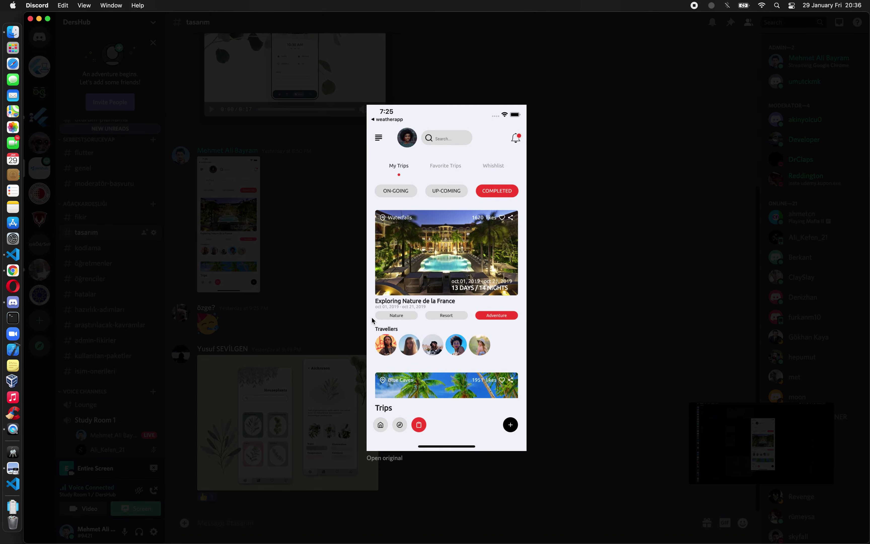
pyautogui.click(550, 297)
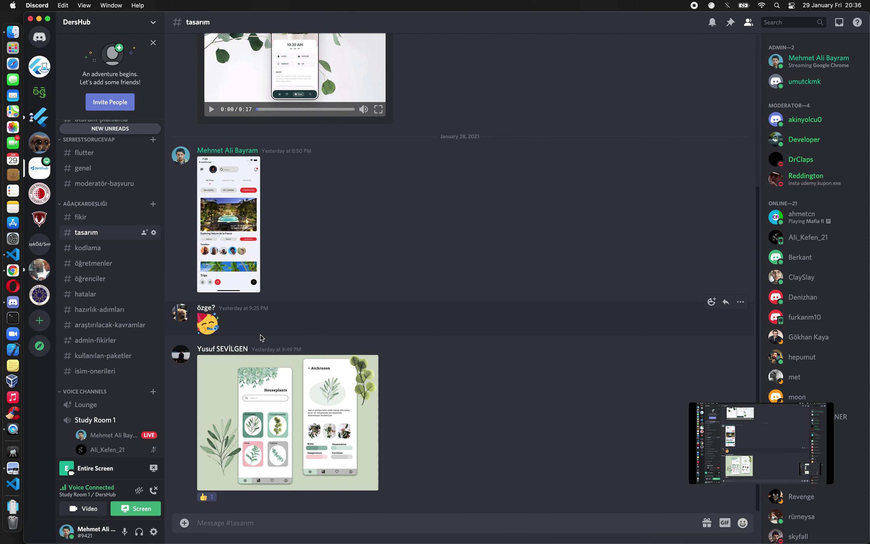
pyautogui.scroll(-3, 148, 412)
pyautogui.scroll(-3, 148, 412)
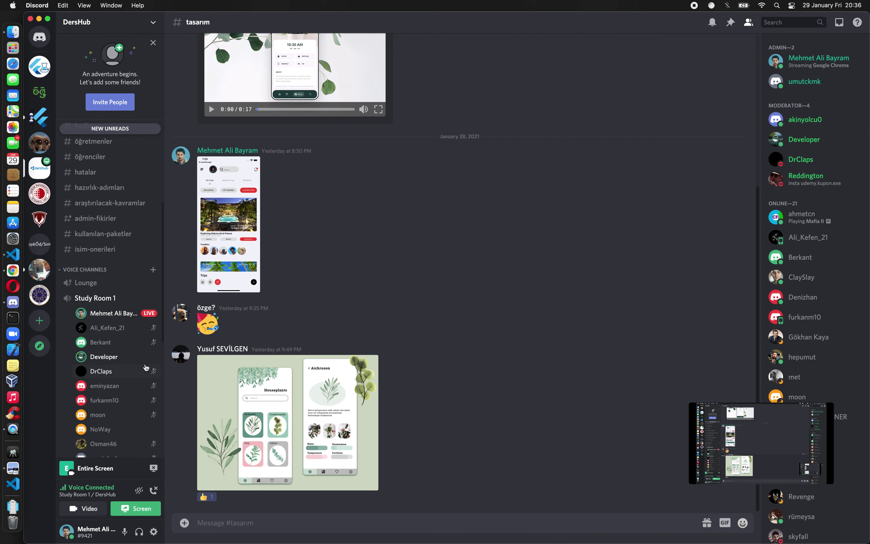
pyautogui.scroll(-2, 145, 367)
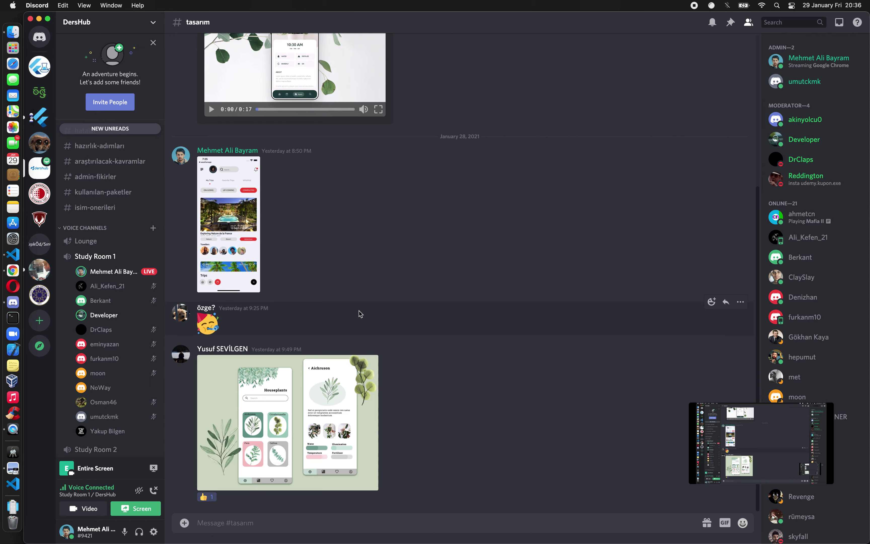
pyautogui.press('super+Tab')
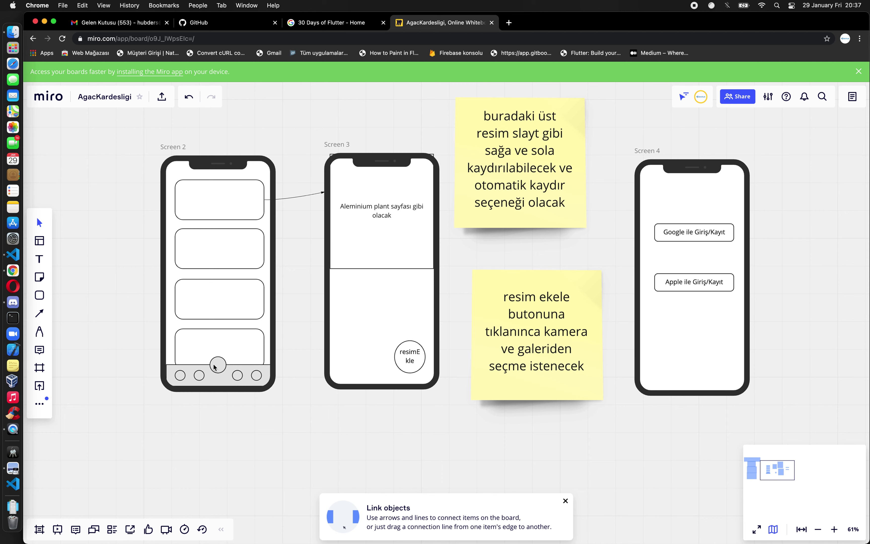
# - Place a basic rectangle over the centre button of Screen 2's bottom navigation bar
pyautogui.click(224, 366)
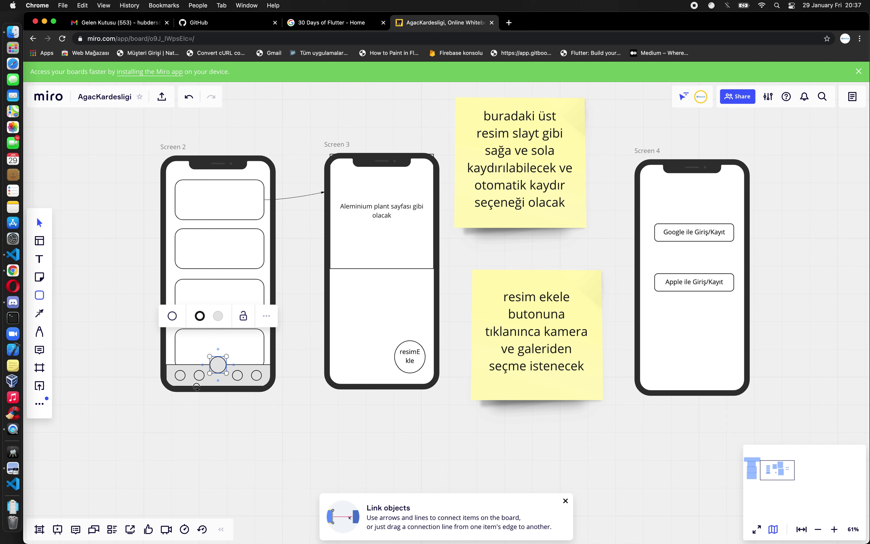
pyautogui.click(39, 312)
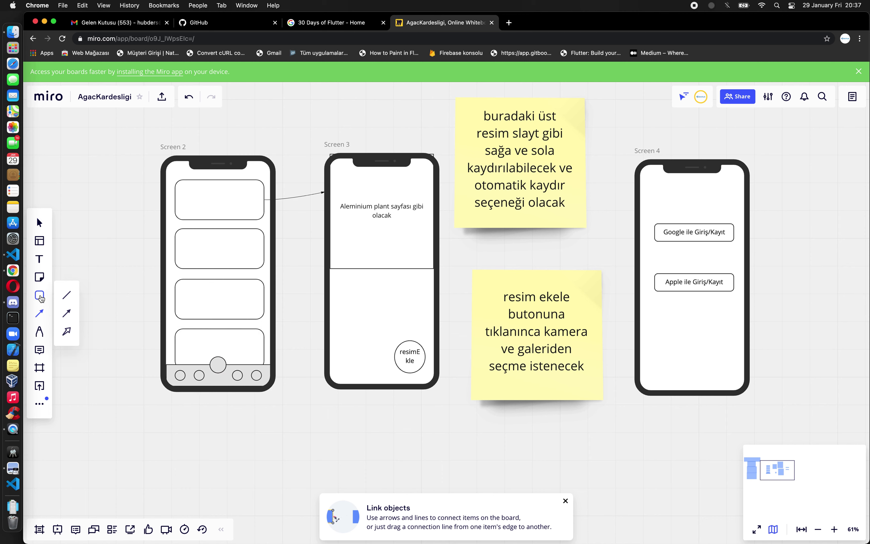
pyautogui.click(39, 295)
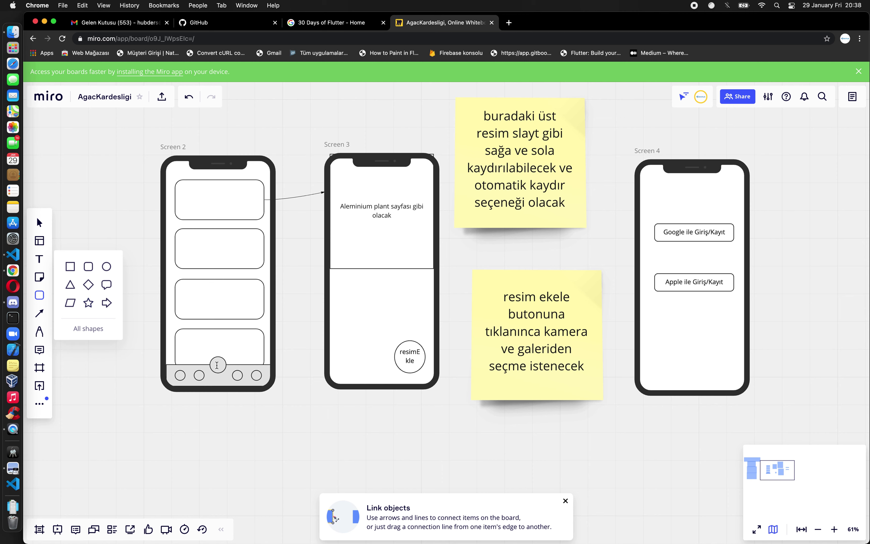
pyautogui.click(216, 365)
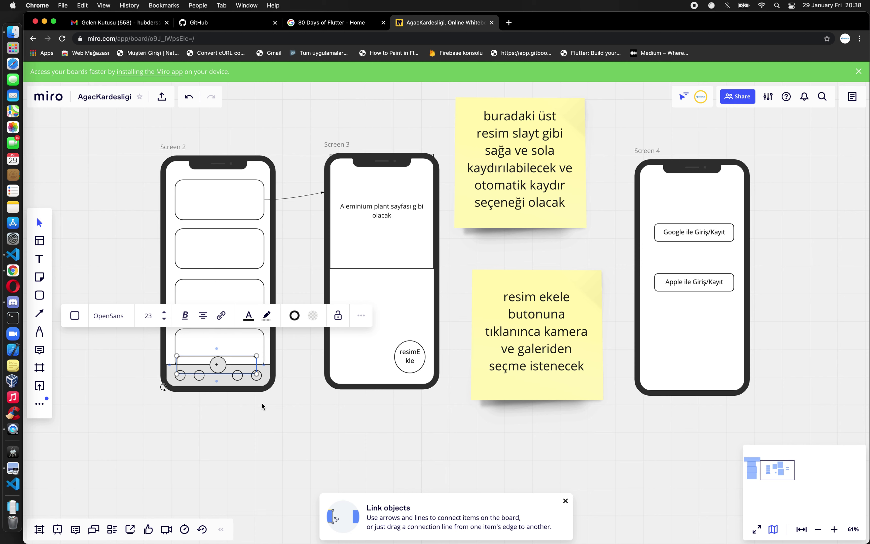
pyautogui.click(241, 415)
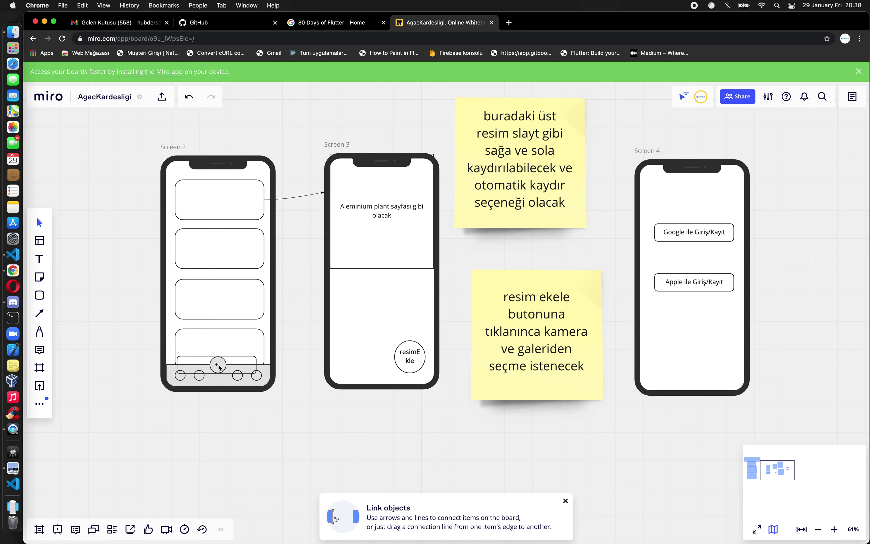
pyautogui.click(230, 370)
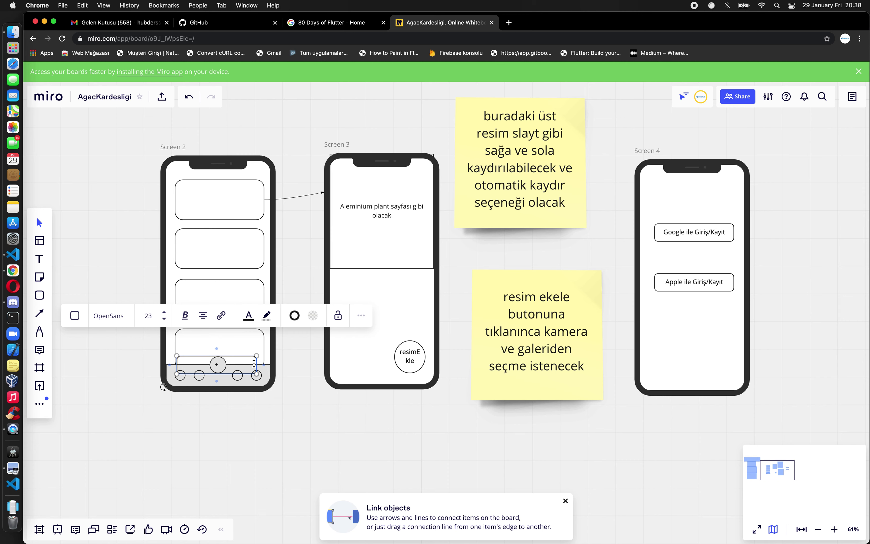
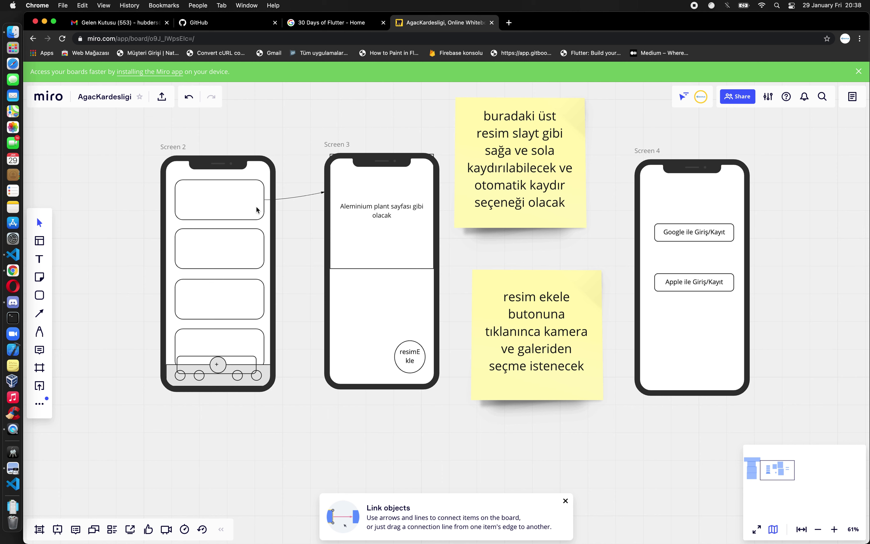
# - Copy and paste Screen 3's plant-page text box, then undo the duplicate
pyautogui.click(218, 368)
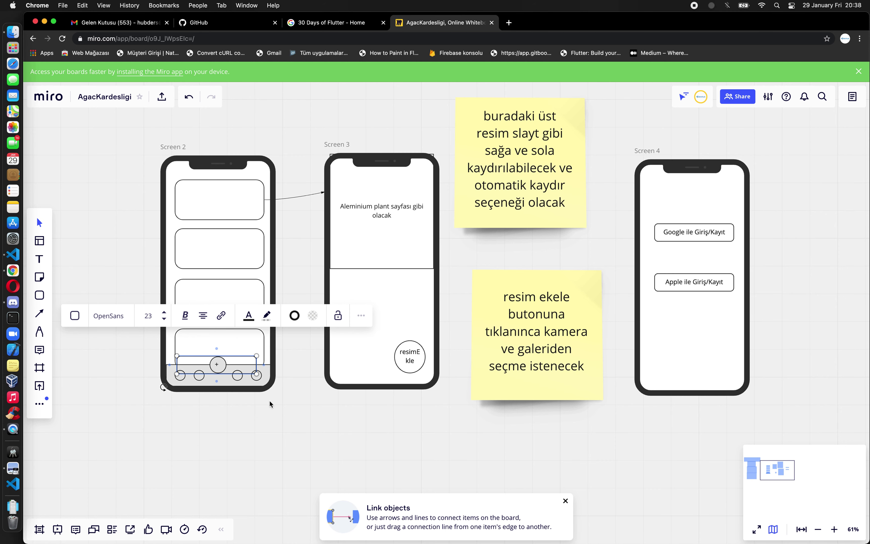
pyautogui.scroll(-4, 379, 268)
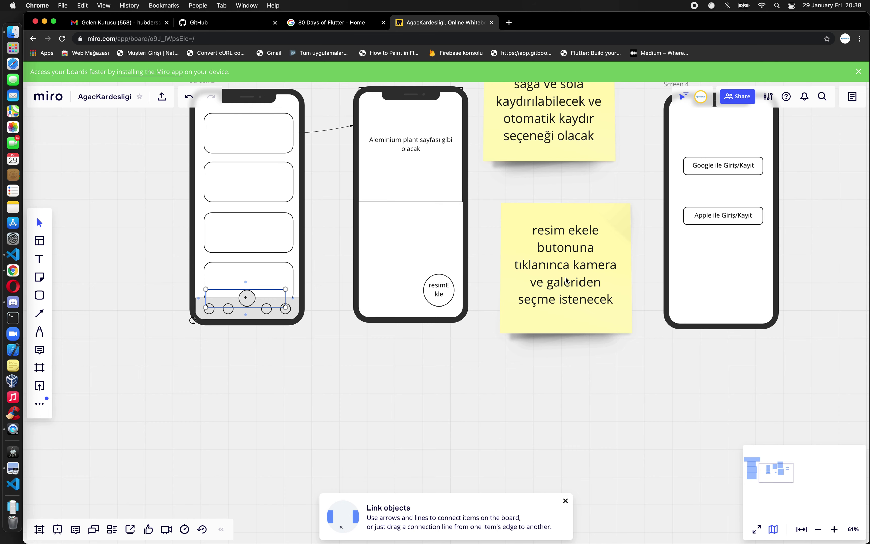
pyautogui.scroll(3, 548, 273)
pyautogui.scroll(-1, 412, 161)
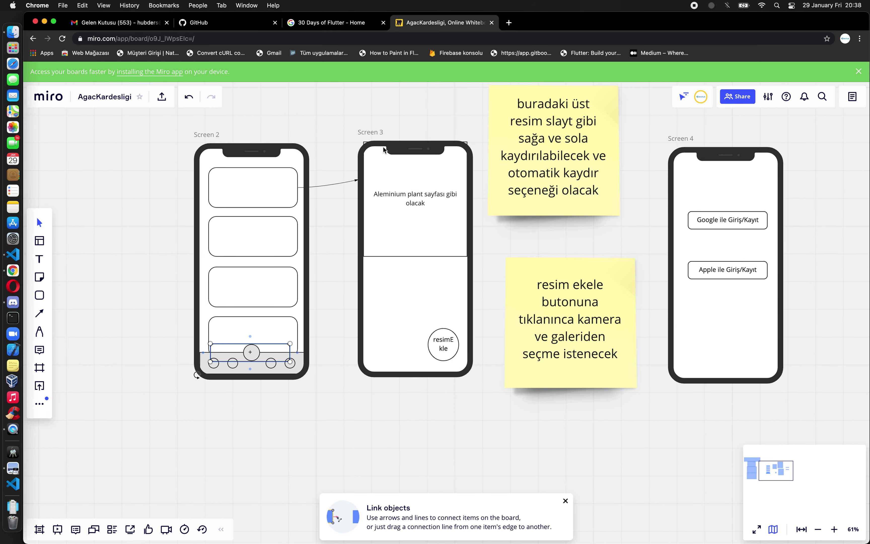
pyautogui.click(386, 143)
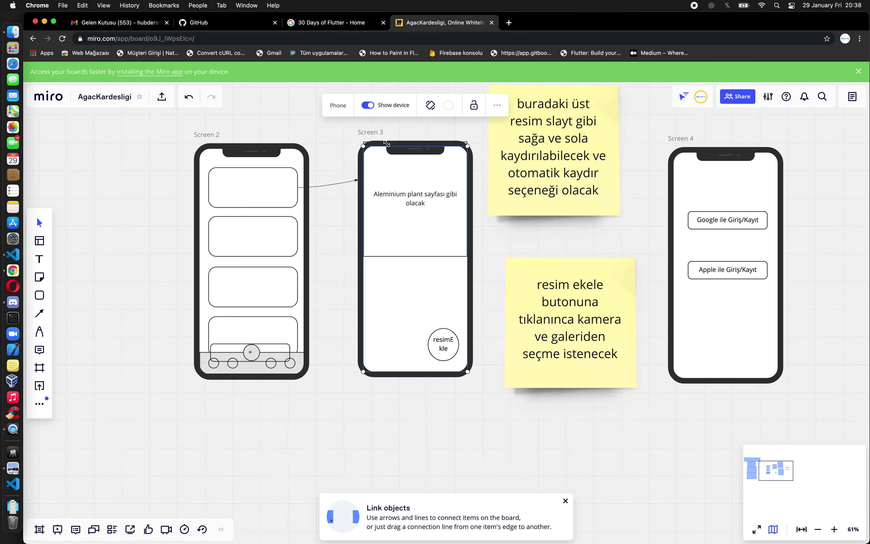
pyautogui.click(386, 144)
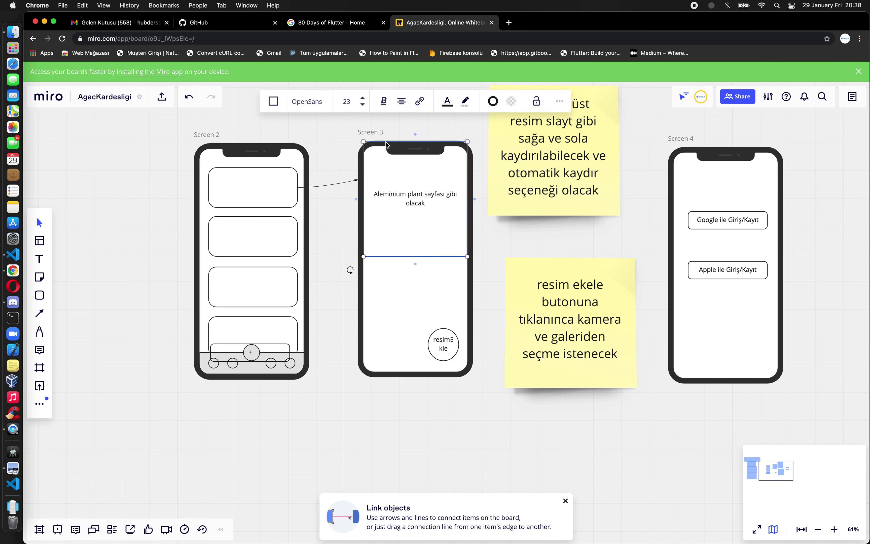
pyautogui.press('super+c')
pyautogui.press('super+v')
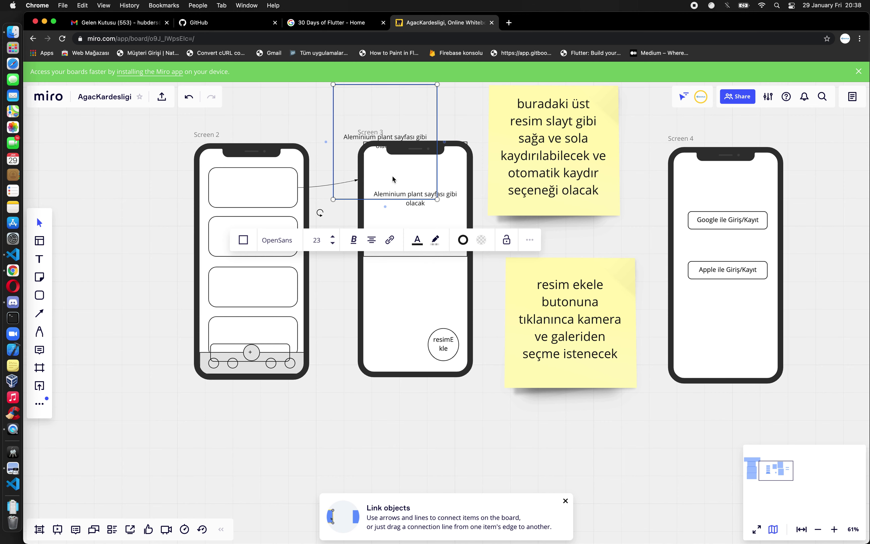
pyautogui.press('super+z')
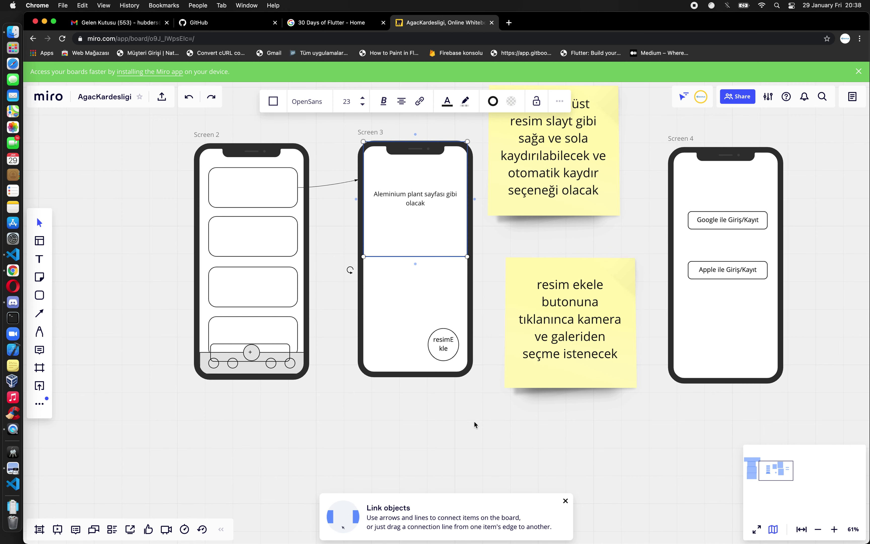
# - Select all three Screen 3 objects and paste a duplicate as Screen 5
pyautogui.moveTo(489, 399); pyautogui.dragTo(344, 121)
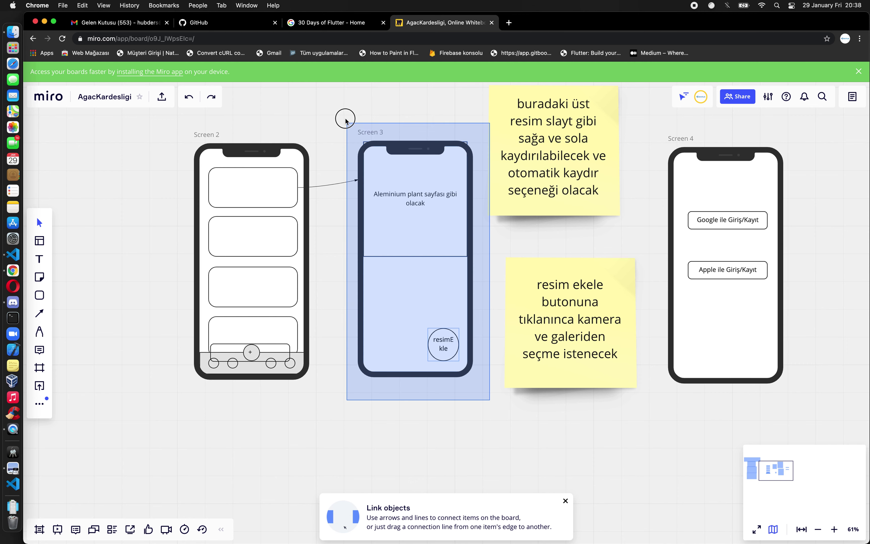
pyautogui.moveTo(344, 120); pyautogui.dragTo(345, 117)
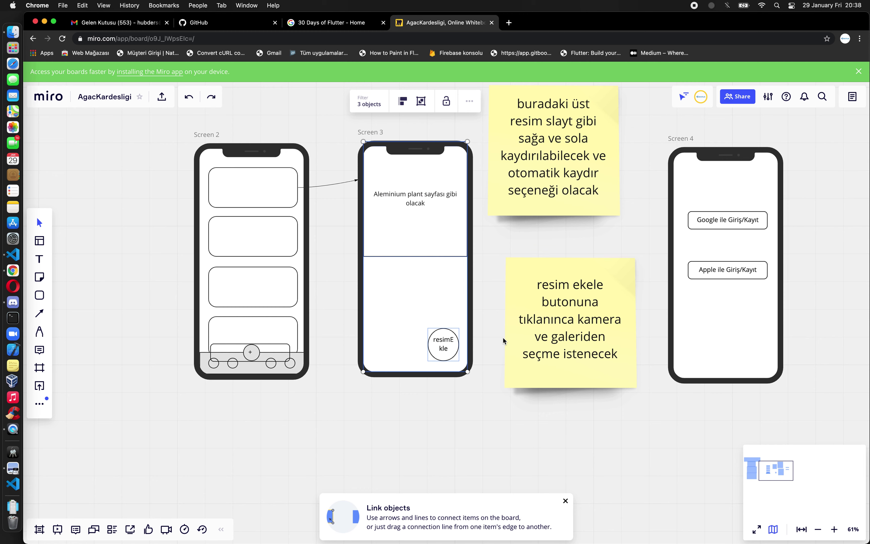
pyautogui.press('super+v')
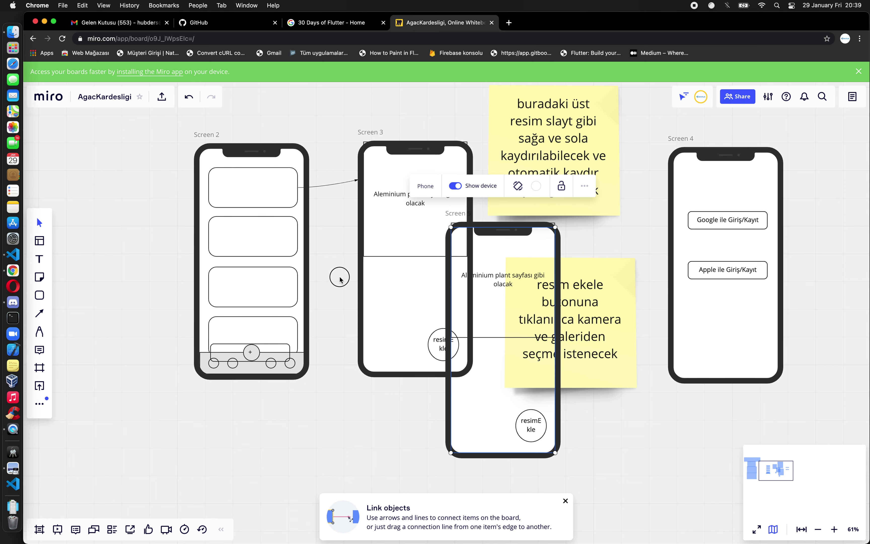
# - Move the new Screen 5 down-left to sit beneath Screen 2
pyautogui.moveTo(482, 226); pyautogui.dragTo(227, 348)
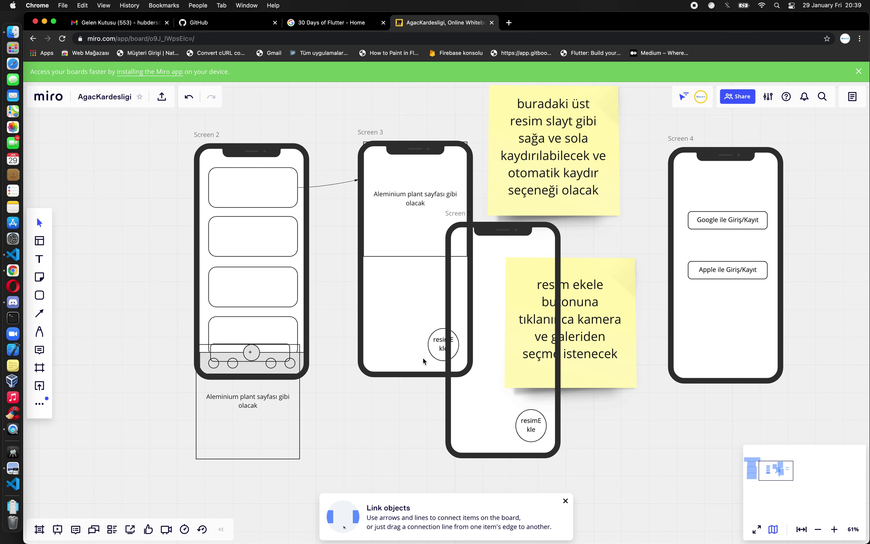
pyautogui.press('super+z')
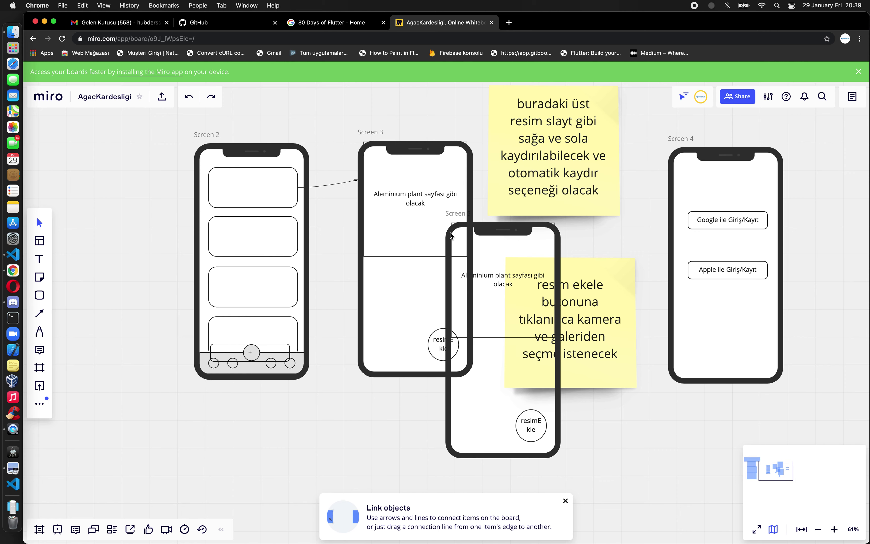
pyautogui.click(449, 240)
pyautogui.moveTo(448, 240); pyautogui.dragTo(243, 415)
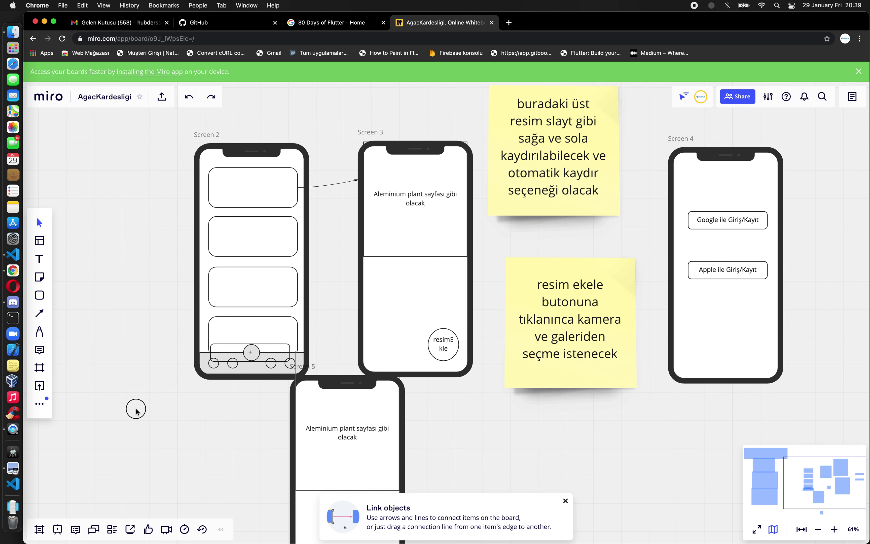
pyautogui.moveTo(243, 415); pyautogui.dragTo(91, 355)
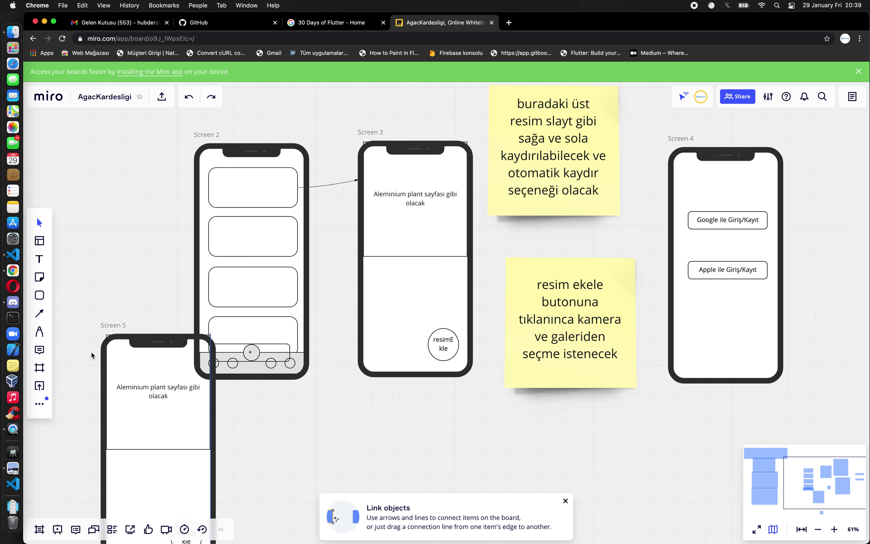
# - Dismiss the Link objects tip and delete the plant-page text box from Screen 5
pyautogui.scroll(-3, 92, 355)
pyautogui.scroll(2, 90, 352)
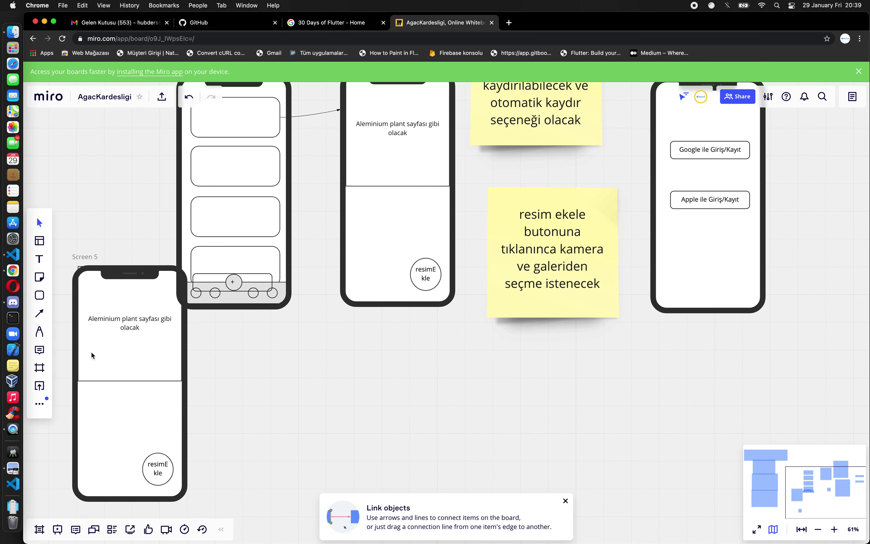
pyautogui.scroll(-2, 202, 365)
pyautogui.hscroll(-3, 202, 365)
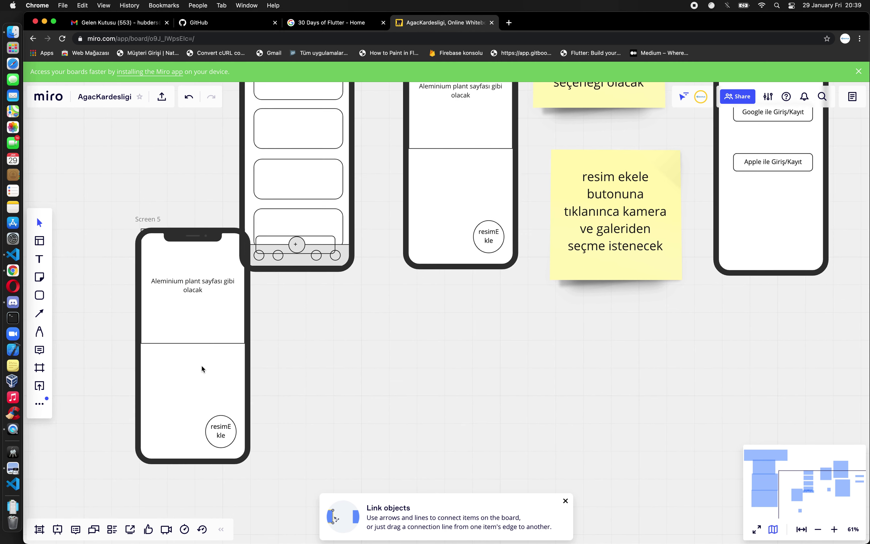
pyautogui.scroll(-3, 202, 366)
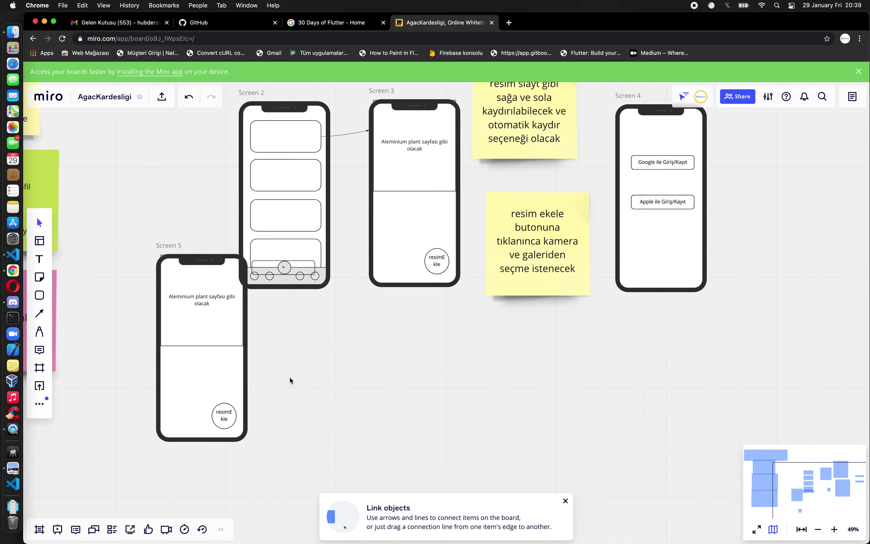
pyautogui.hscroll(-5, 291, 380)
pyautogui.click(565, 502)
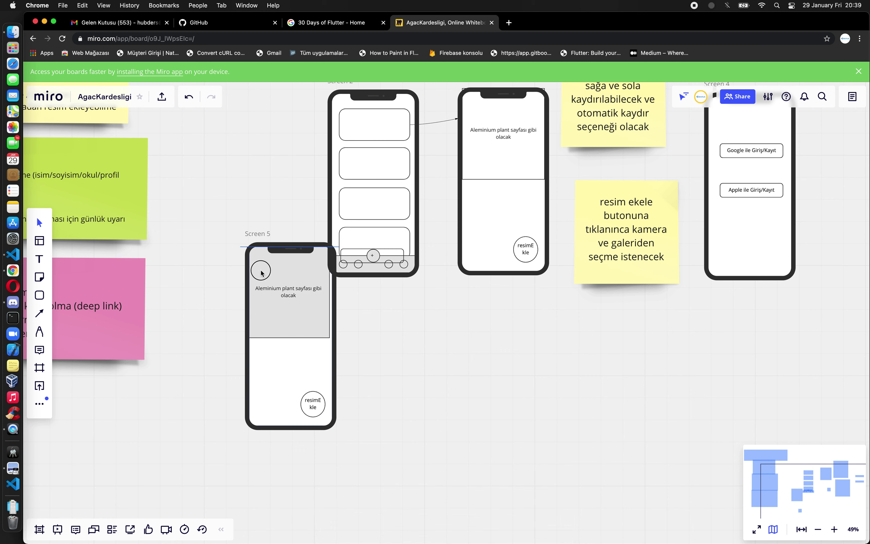
pyautogui.moveTo(274, 248); pyautogui.dragTo(260, 274)
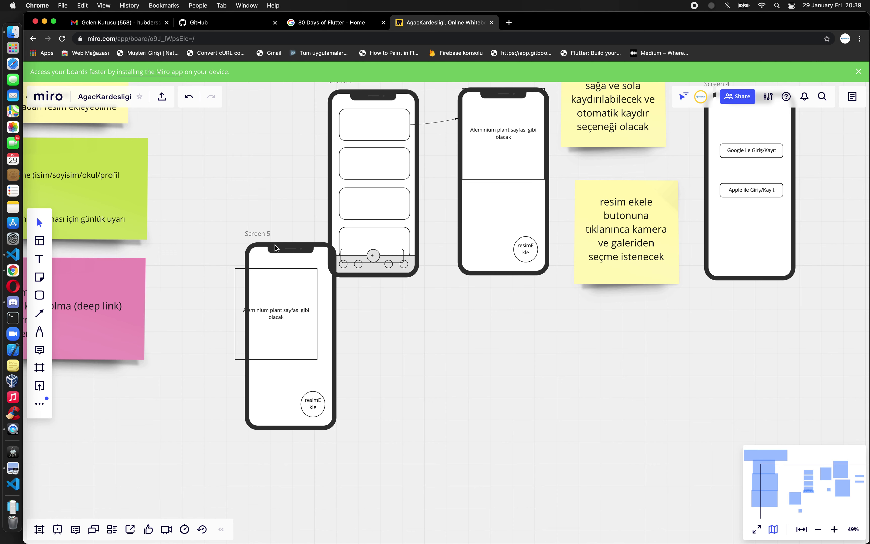
pyautogui.click(276, 322)
pyautogui.press('Delete')
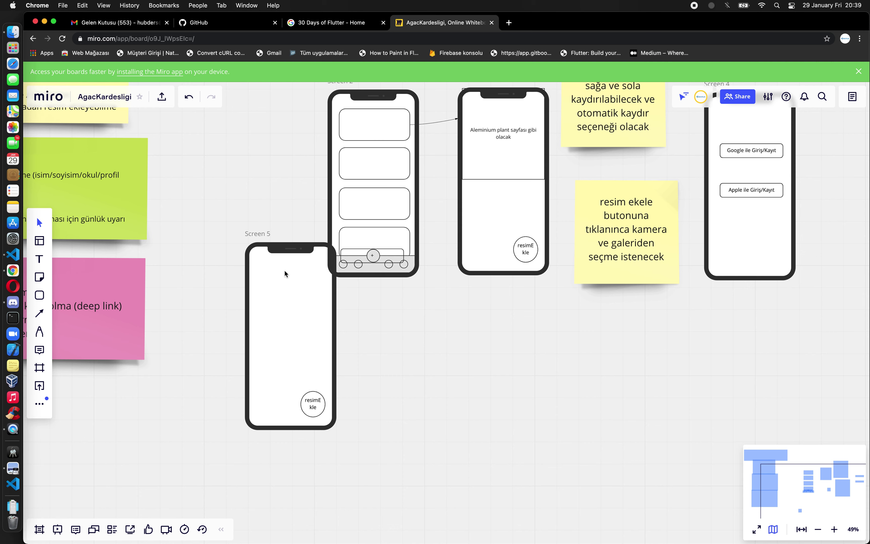
# - Shift Screen 5 further down and to the left
pyautogui.moveTo(262, 237); pyautogui.dragTo(244, 270)
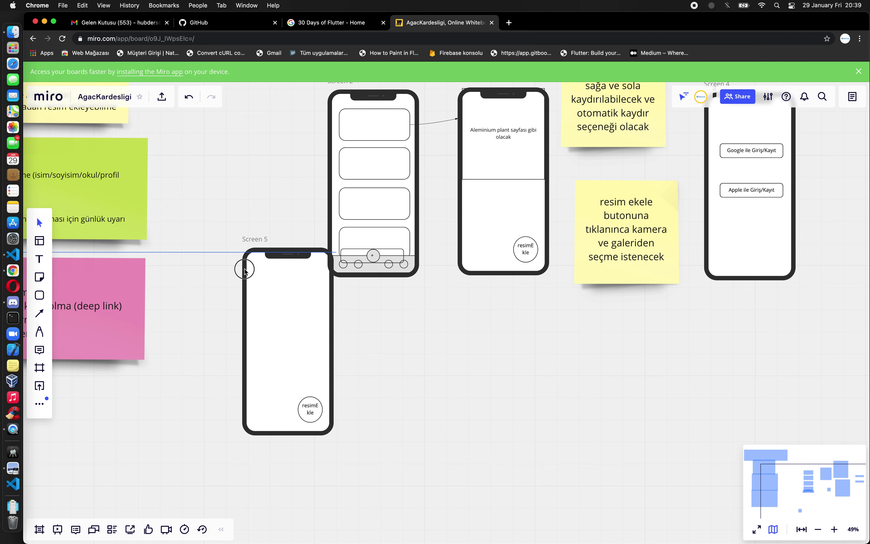
pyautogui.moveTo(245, 271); pyautogui.dragTo(229, 283)
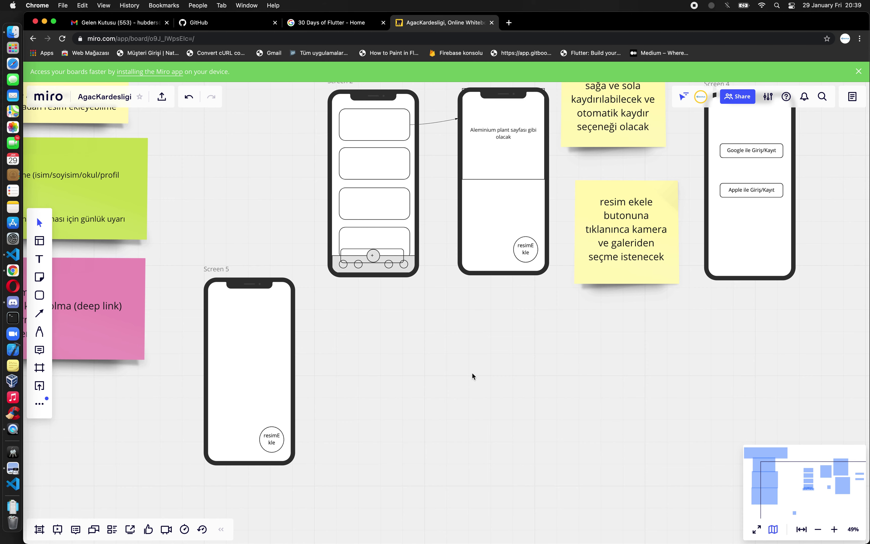
pyautogui.scroll(3, 792, 266)
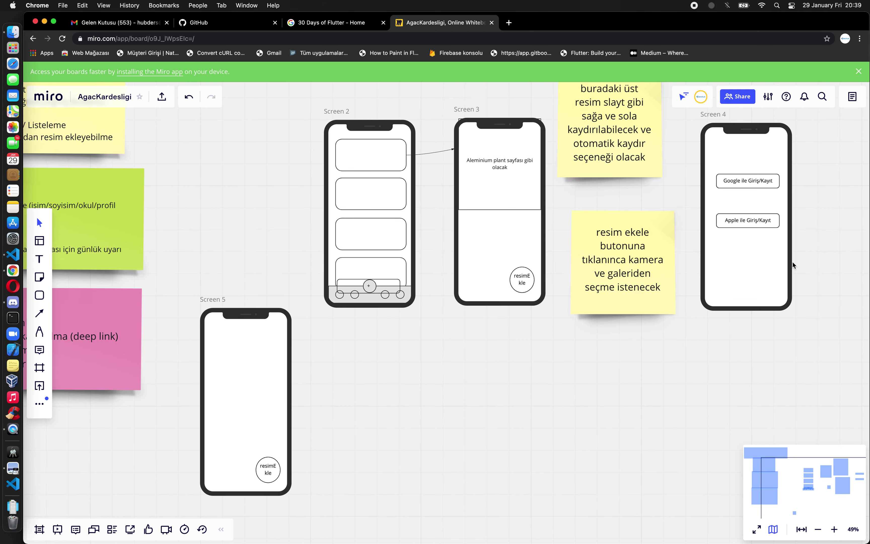
pyautogui.click(717, 134)
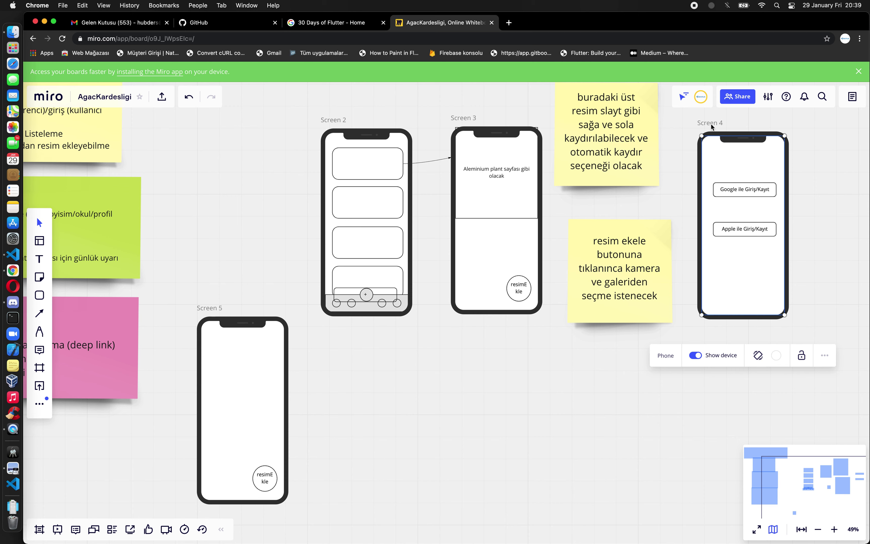
# - Drag Screen 4 with its Google/Apple sign-in buttons beneath Screen 2, beside Screen 5
pyautogui.moveTo(713, 124); pyautogui.dragTo(380, 437)
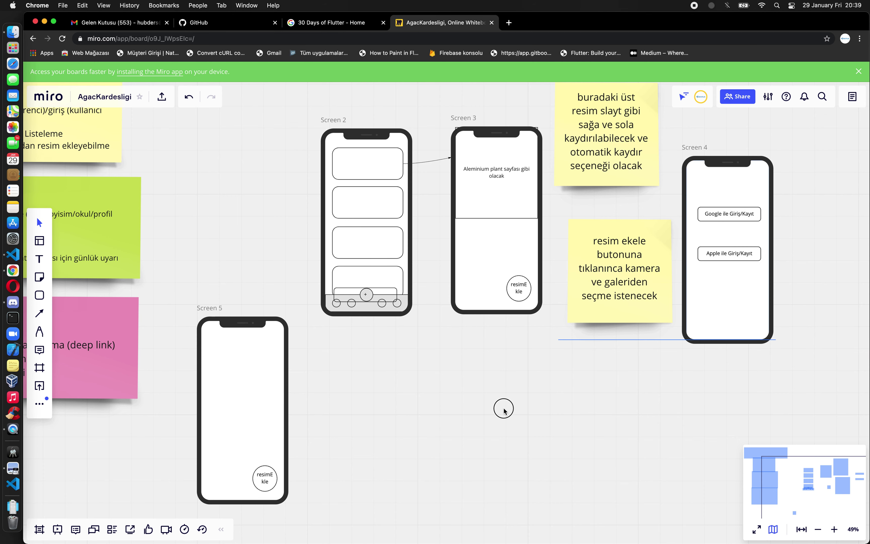
pyautogui.moveTo(380, 437)
pyautogui.mouseDown()
pyautogui.moveTo(344, 365)
pyautogui.moveTo(348, 345)
pyautogui.mouseUp()
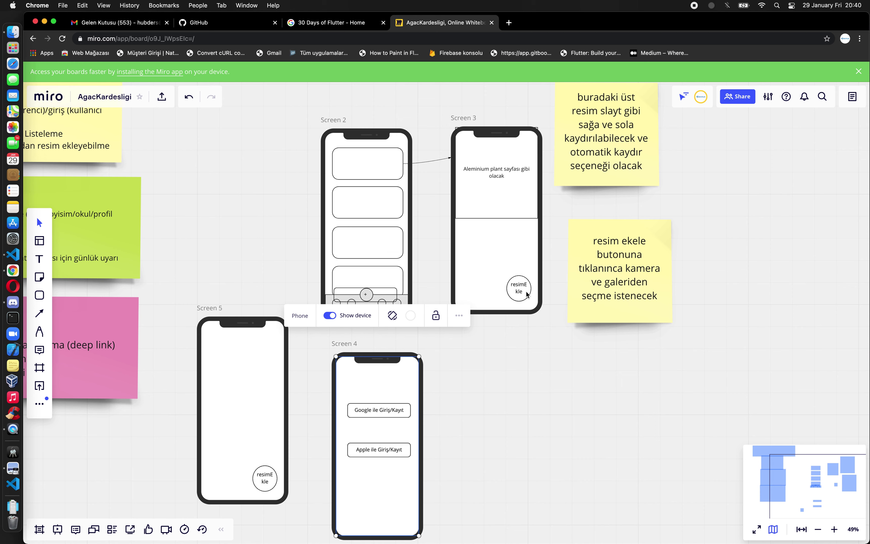
pyautogui.click(526, 291)
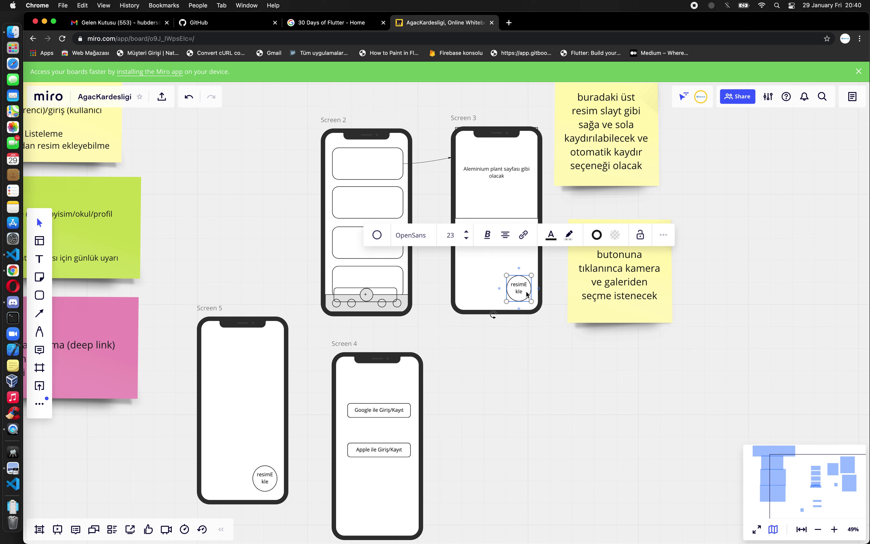
# - Change the sticky note text to 'resim ekle (sadece bitkinin sahibi görecek)'
pyautogui.click(640, 288)
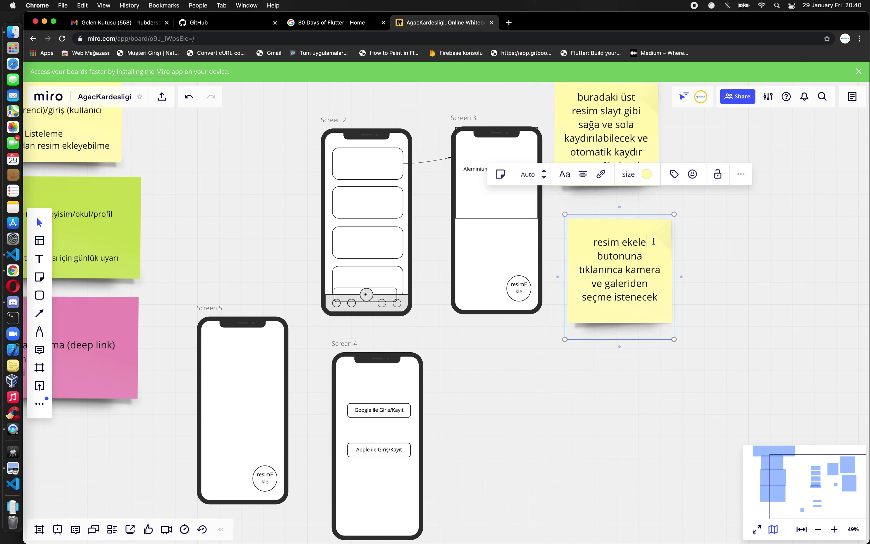
pyautogui.press('Left')
pyautogui.press('BackSpace')
pyautogui.press('End')
pyautogui.write('()')
pyautogui.press('Left')
pyautogui.write('sade')
pyautogui.press('BackSpace')
pyautogui.write('ce')
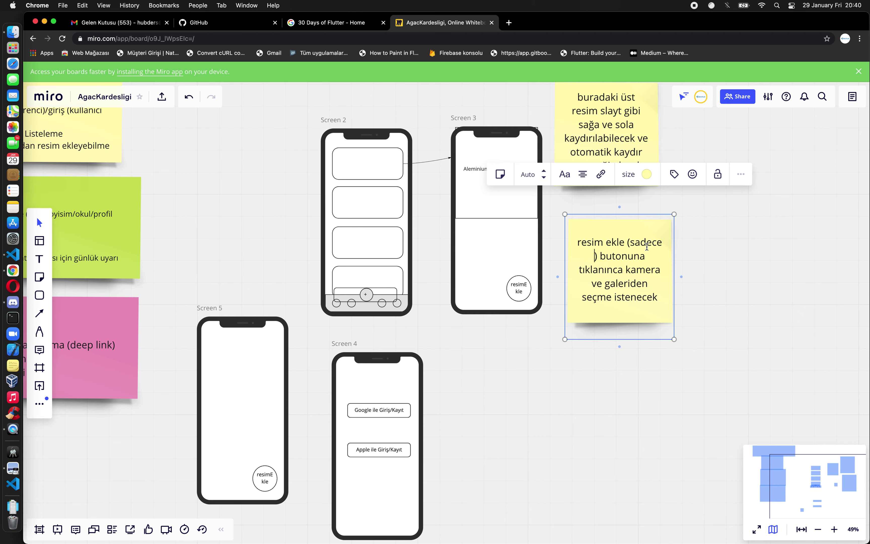
pyautogui.write('bitkinin sahibi b')
pyautogui.press('BackSpace')
pyautogui.write('görecek')
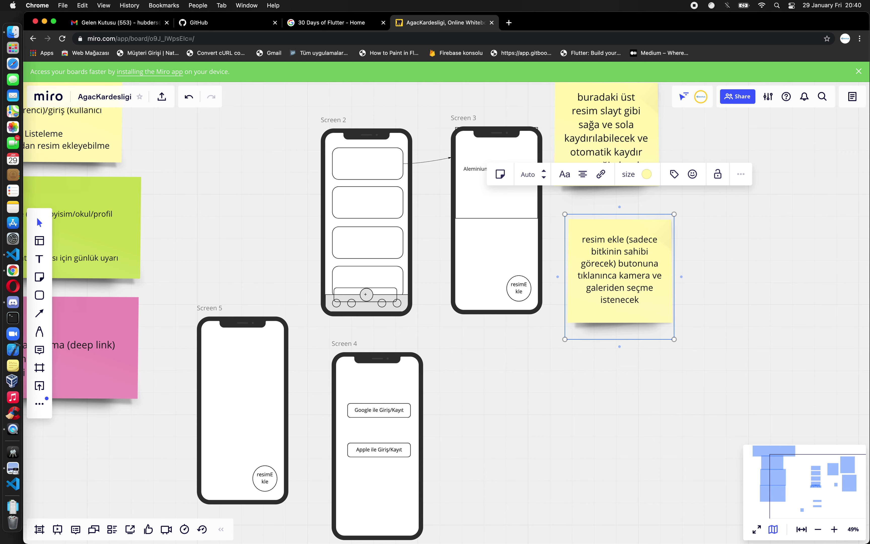
pyautogui.press('Escape')
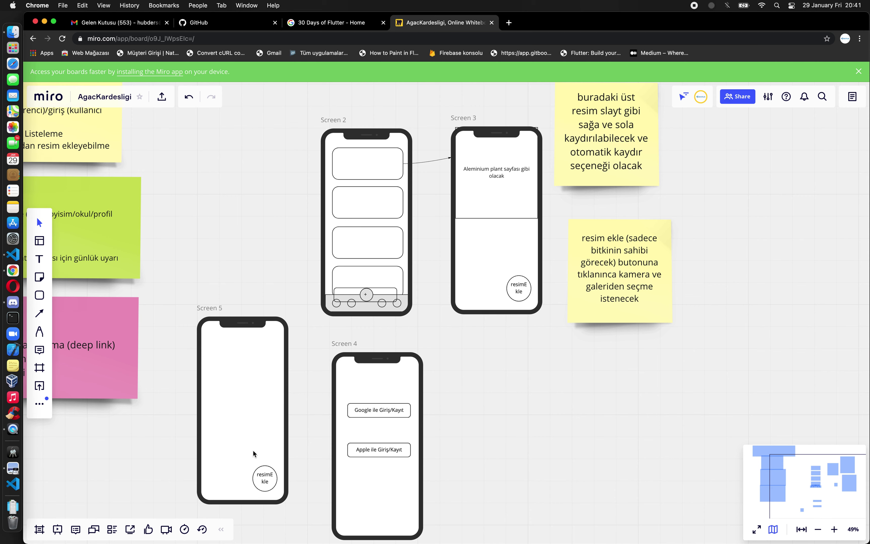
# - Delete the resimEkle circle so Screen 5 is an empty phone frame
pyautogui.click(268, 481)
pyautogui.press('BackSpace')
pyautogui.hscroll(-5, 194, 270)
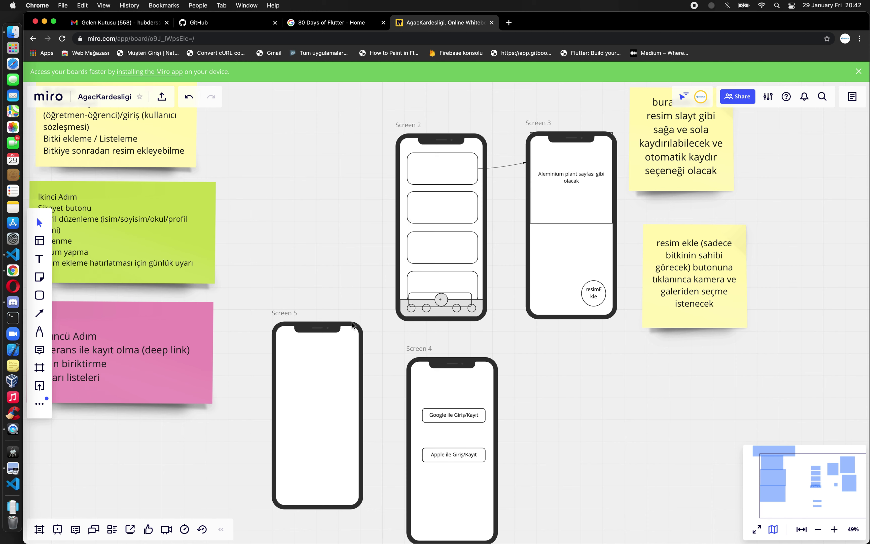
pyautogui.click(444, 299)
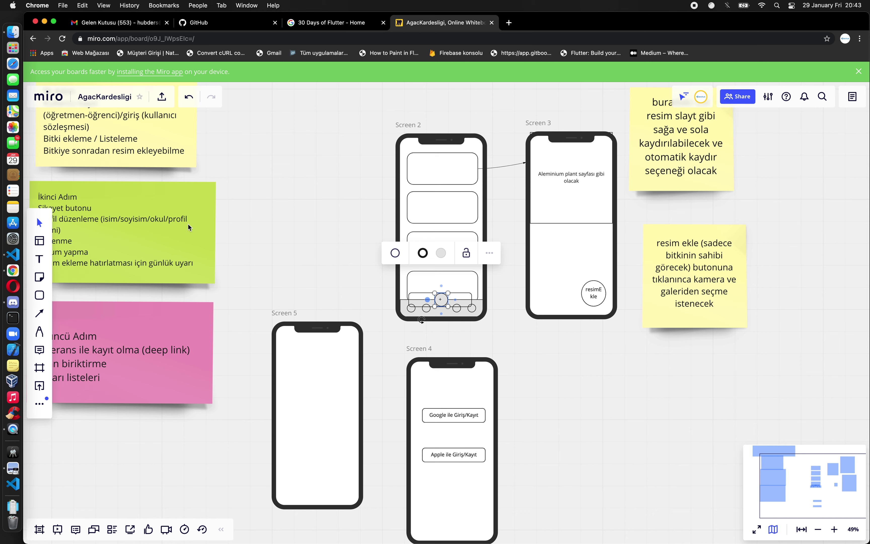
# - Check the plus circle's more-options menu, then switch to the Comment tool
pyautogui.click(490, 255)
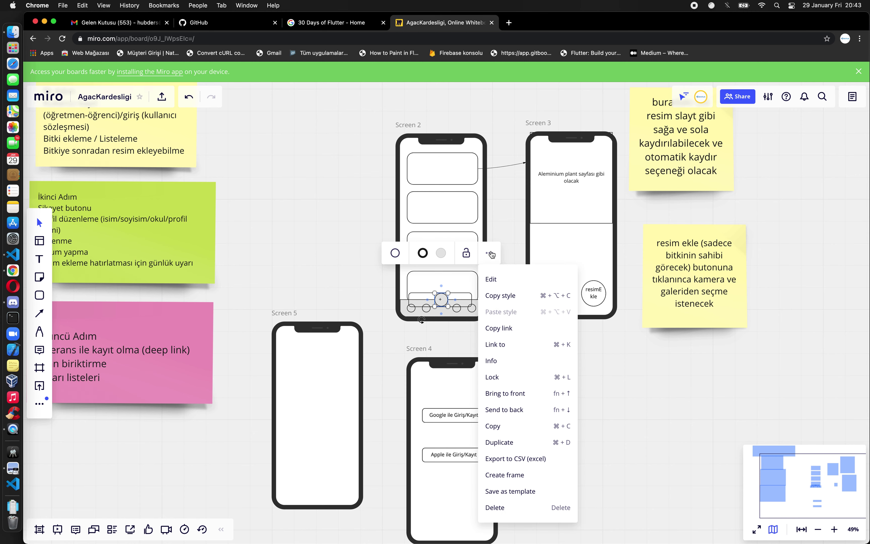
pyautogui.click(490, 255)
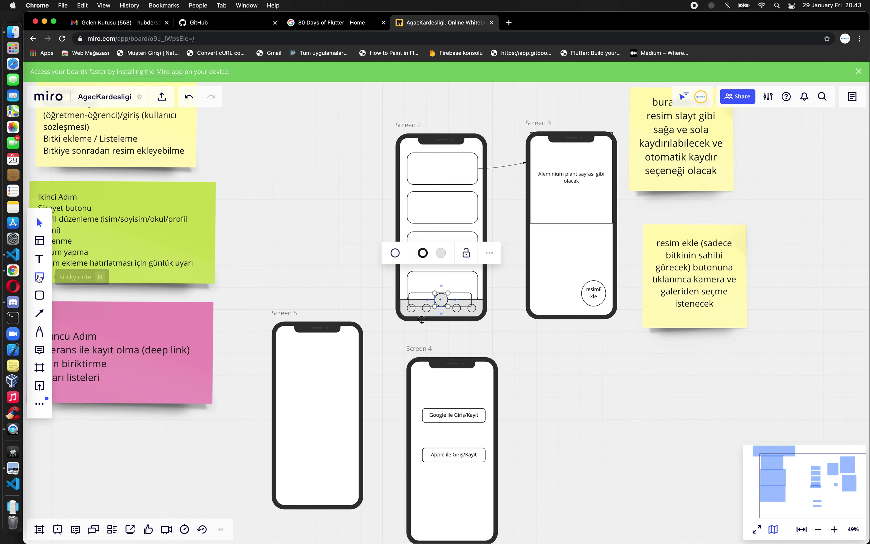
pyautogui.click(39, 350)
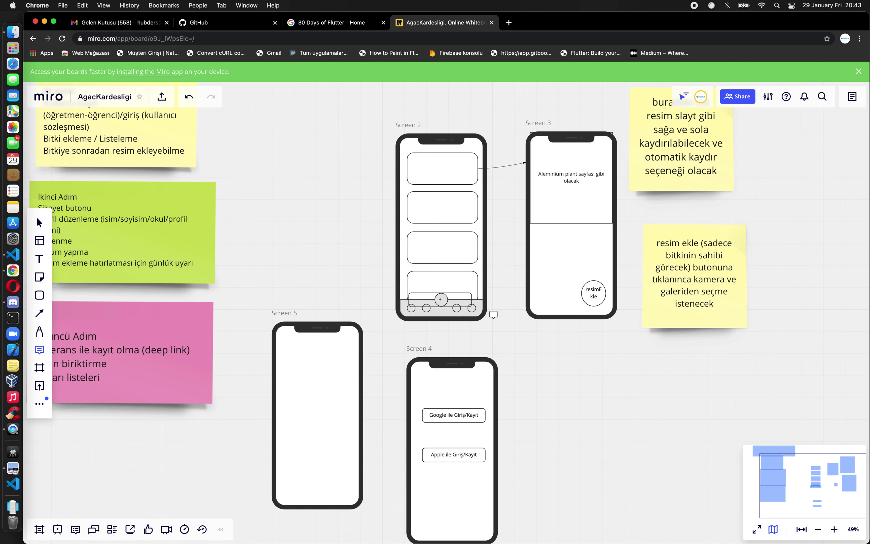
# - Comment on Screen 2's plus button: without sign-in, Ekle redirects to Screen 4's giriş/kayıt page
pyautogui.click(440, 298)
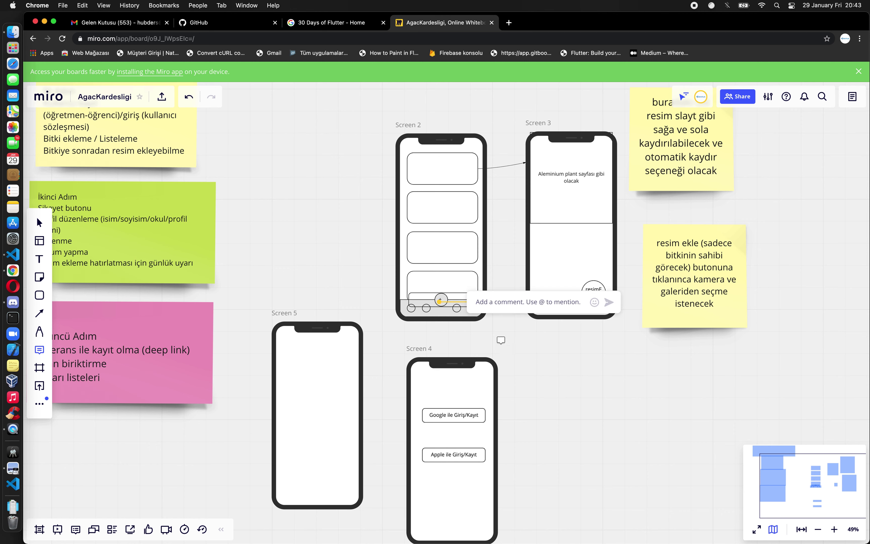
pyautogui.write('Bu')
pyautogui.press('BackSpace')
pyautogui.write('Ekle butone')
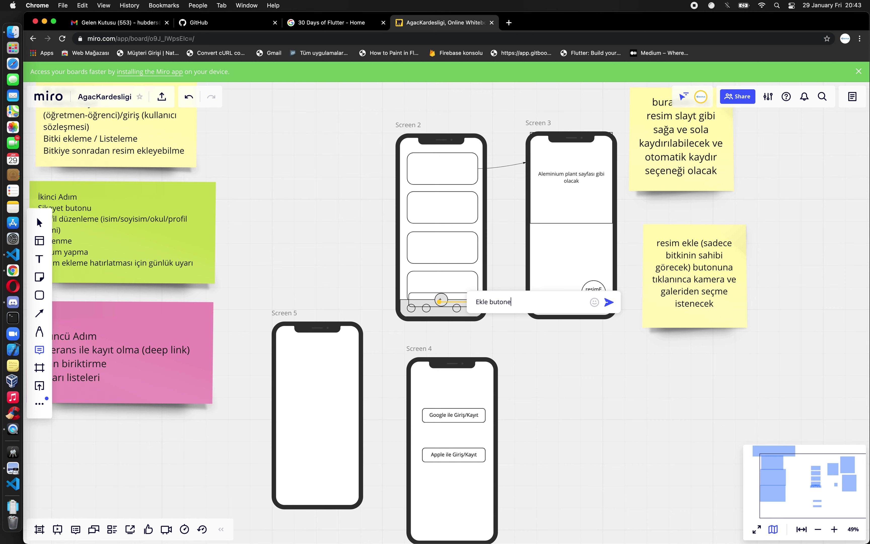
pyautogui.press('BackSpace')
pyautogui.write('una basında')
pyautogui.press('BackSpace')
pyautogui.press('BackSpace')
pyautogui.press('BackSpace')
pyautogui.write('ca eğer kayıt vye')
pyautogui.press('BackSpace')
pyautogui.write('eya giriş yapmadıysa ')
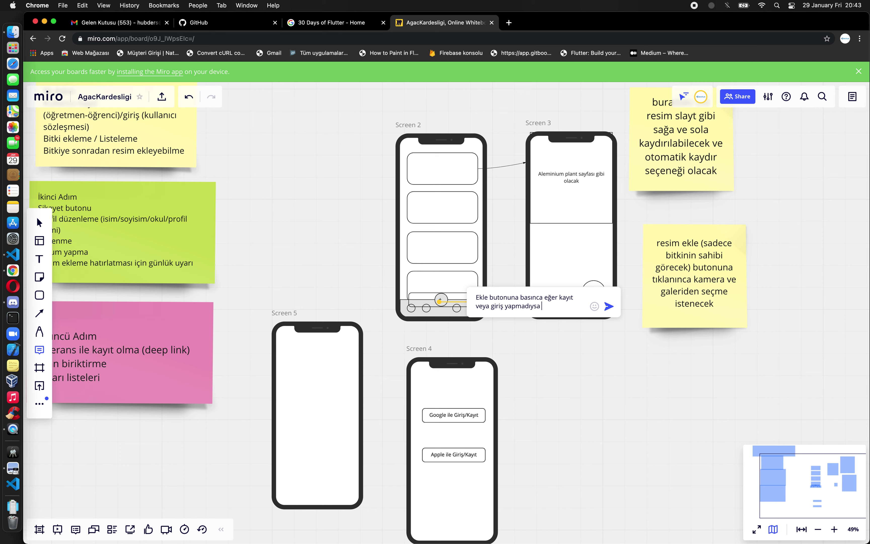
pyautogui.write('screen ')
pyautogui.write("4'")
pyautogui.write('e ')
pyautogui.write('yani kull')
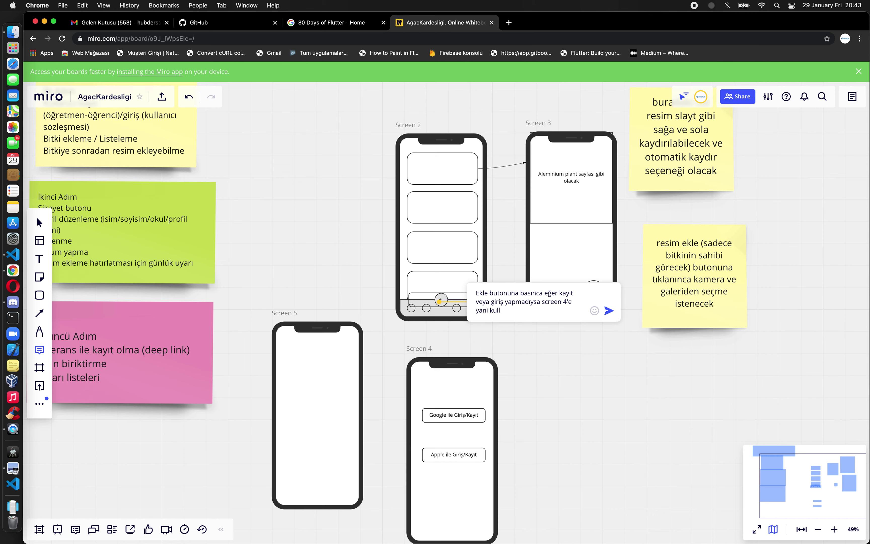
pyautogui.press('BackSpace')
pyautogui.press('BackSpace')
pyautogui.press('BackSpace')
pyautogui.write('giriş/katıyıt sayfasına yönlenecek')
pyautogui.press('Return')
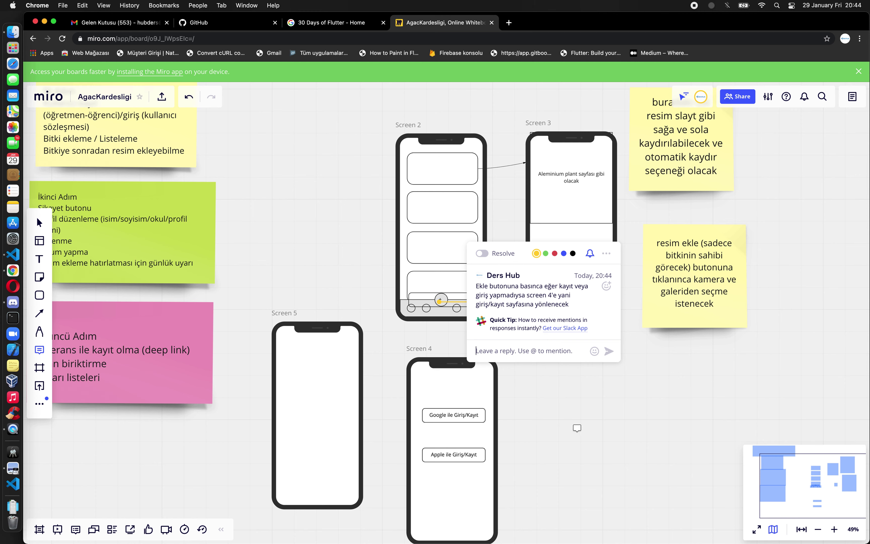
pyautogui.press('Escape')
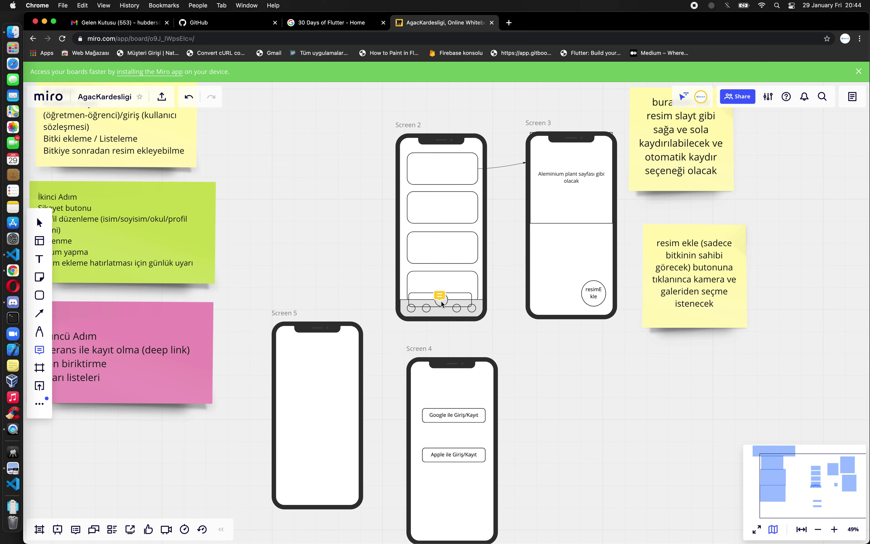
pyautogui.click(441, 297)
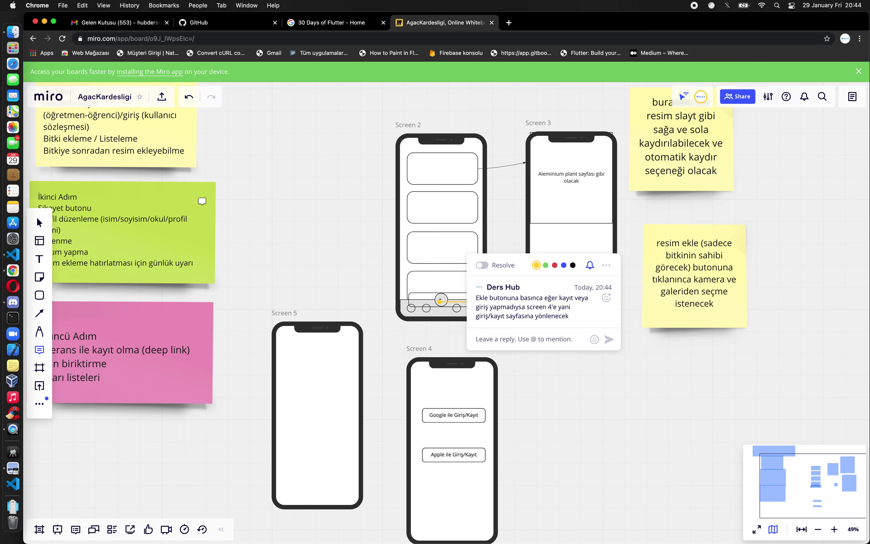
pyautogui.click(593, 400)
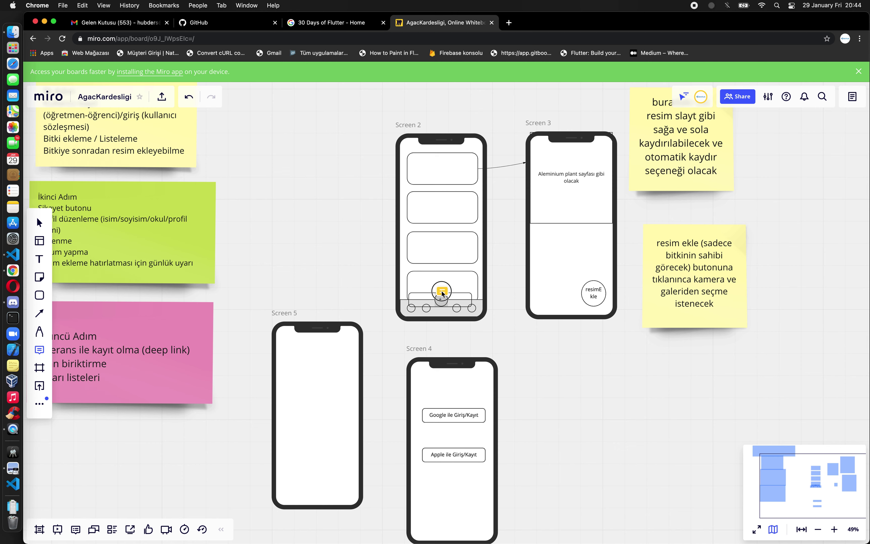
pyautogui.click(442, 289)
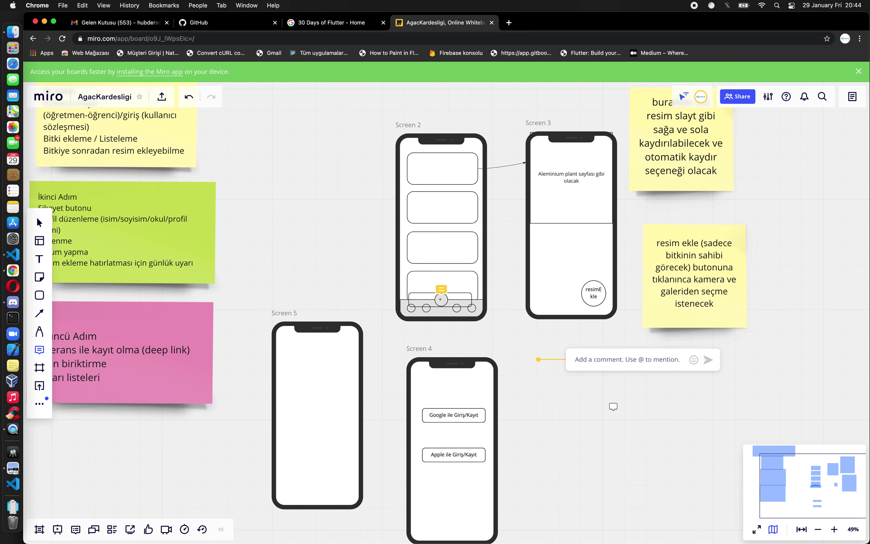
pyautogui.press('Escape')
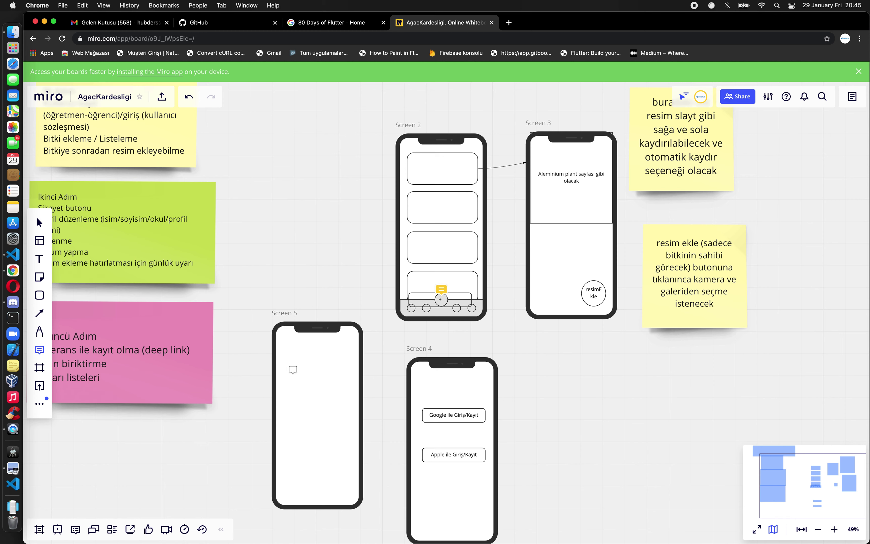
# - Switch through the open apps to Discord and scroll up in #tasarım
pyautogui.press('super+Tab')
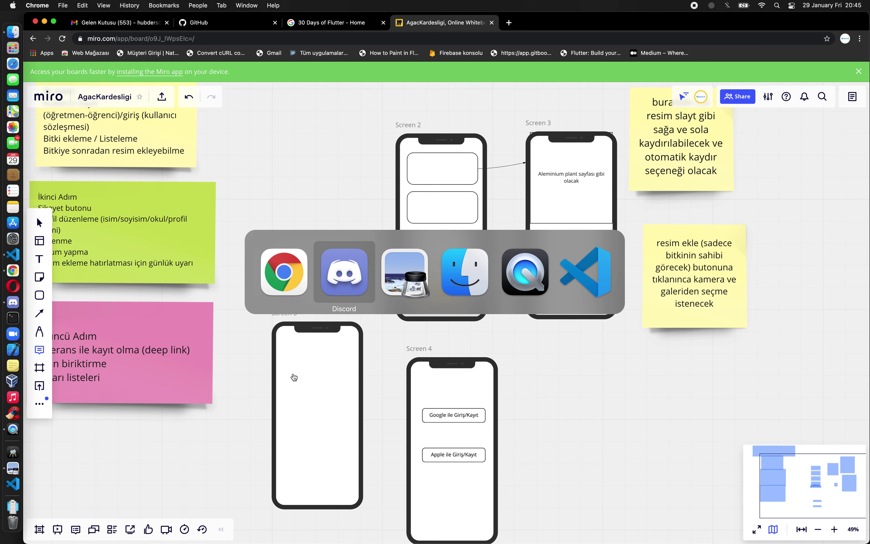
pyautogui.press('super+Tab')
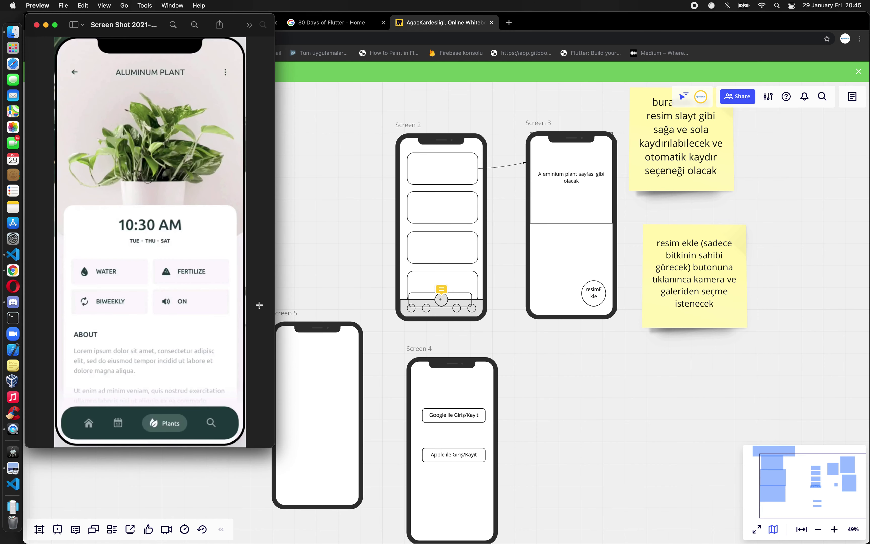
pyautogui.press('super+Tab')
pyautogui.press('super+Tab')
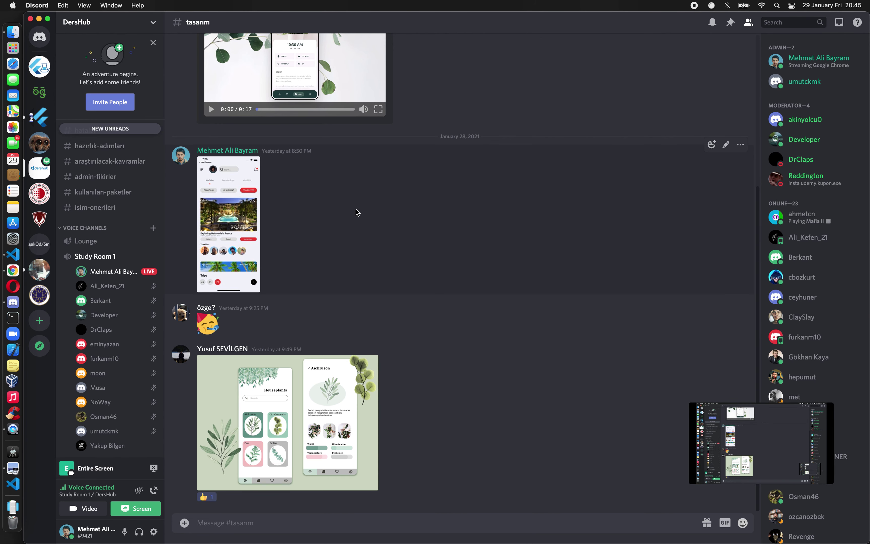
pyautogui.scroll(2, 356, 208)
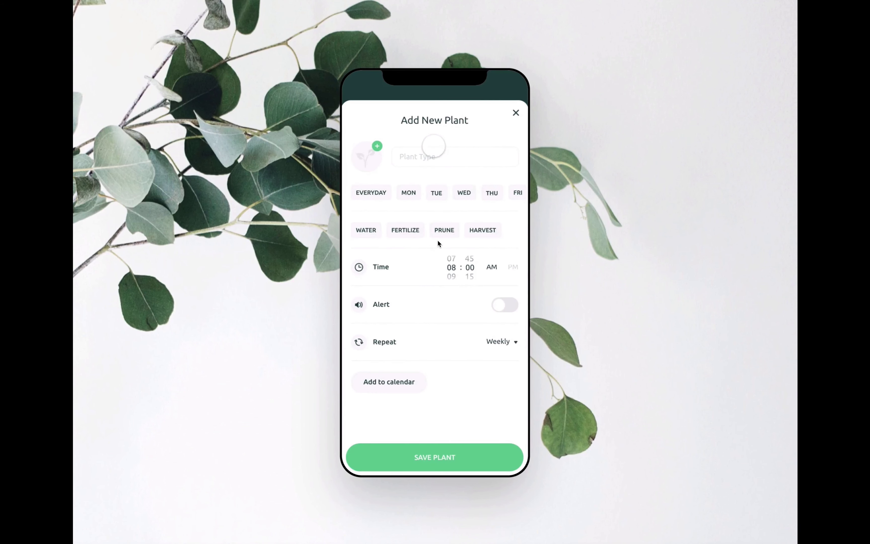
# - Seek the demo video back to 0:04 and pause on the Add New Plant screen
pyautogui.click(437, 240)
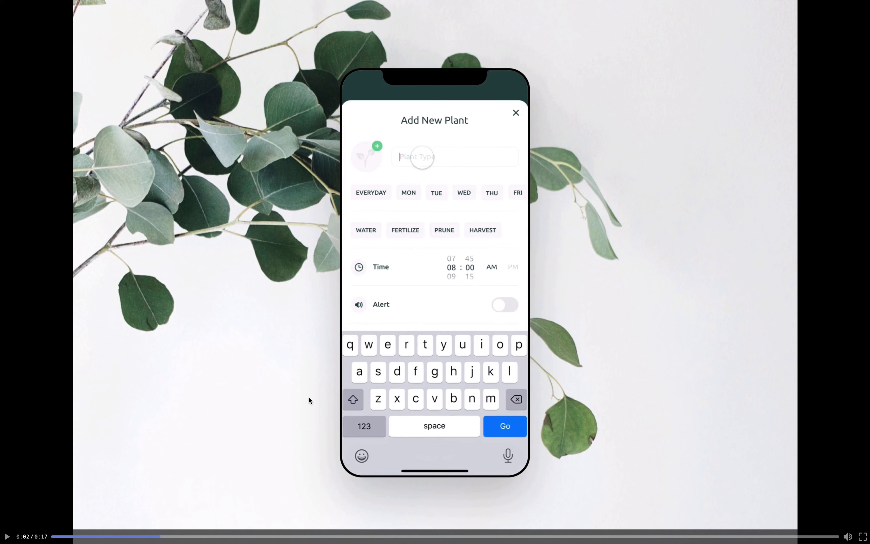
pyautogui.click(489, 296)
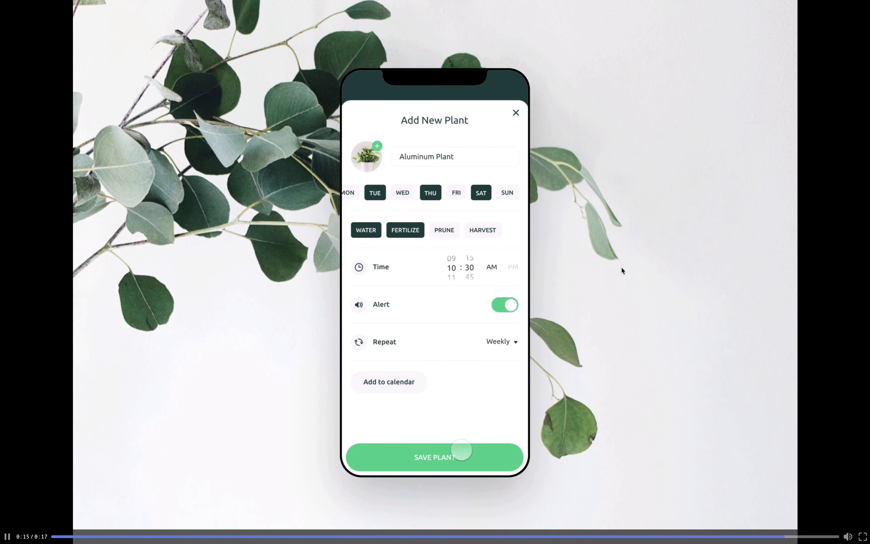
pyautogui.click(611, 308)
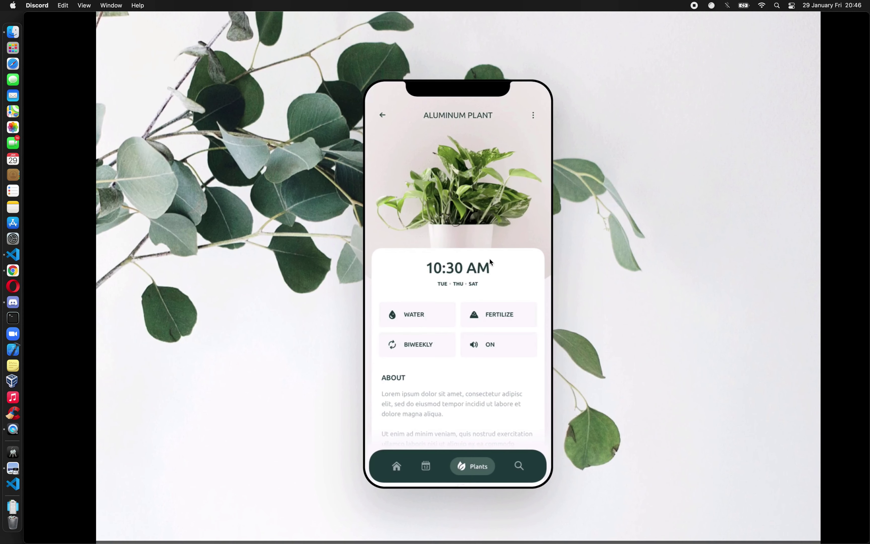
pyautogui.press('Escape')
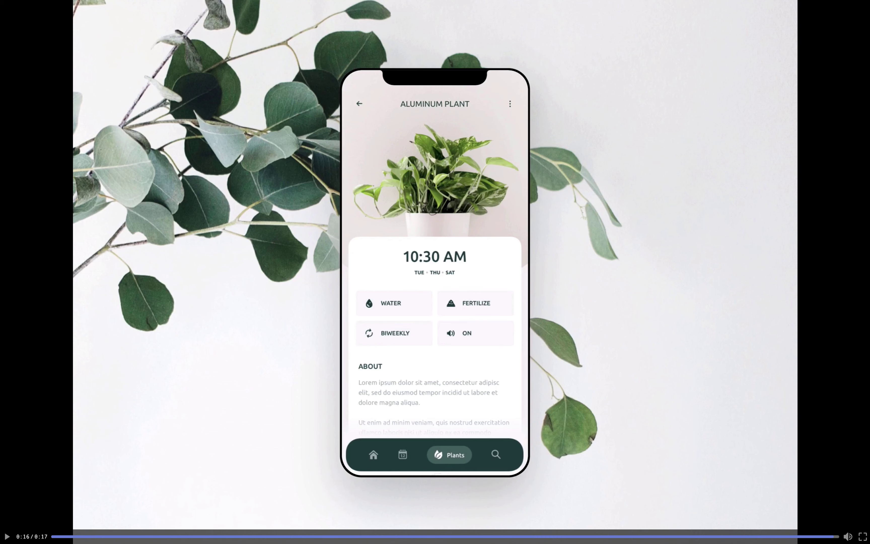
pyautogui.click(241, 536)
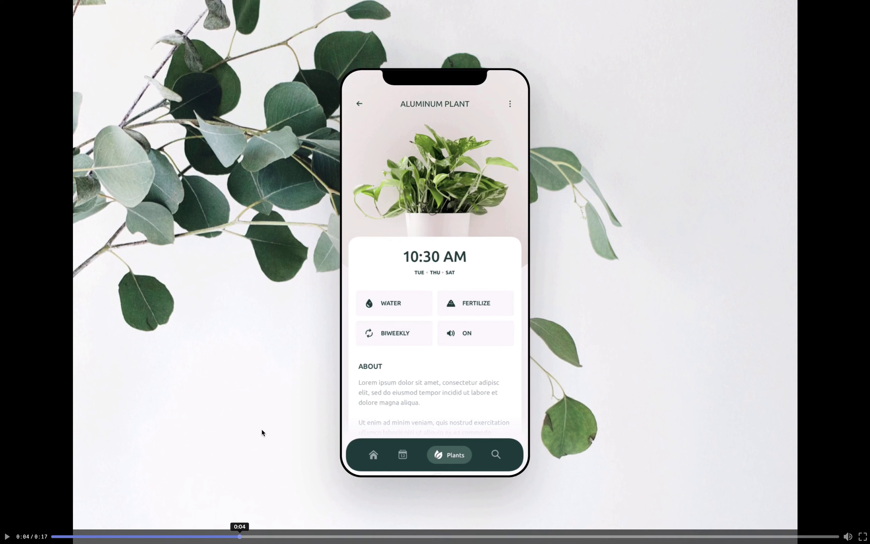
pyautogui.click(338, 465)
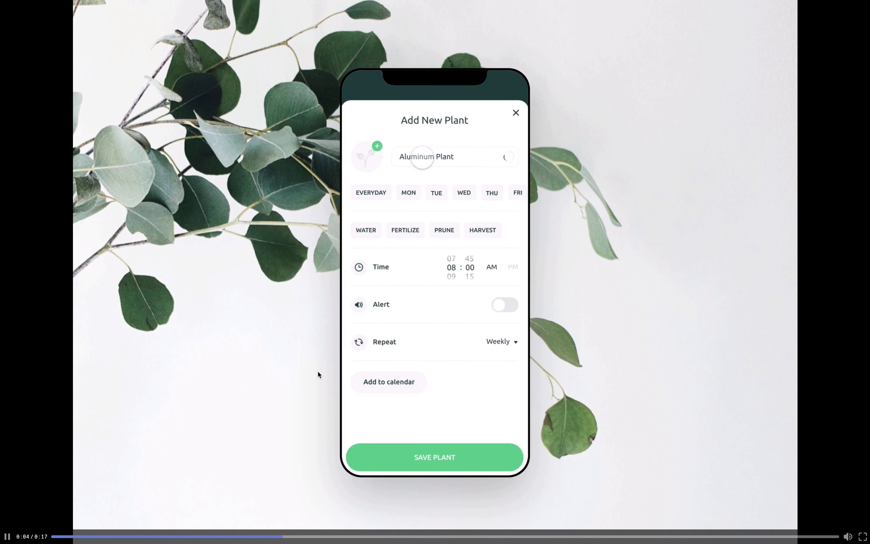
pyautogui.click(313, 370)
# - Screenshot the Add New Plant phone mockup, then exit the video and return to Chrome
pyautogui.press('super+shift+4')
pyautogui.moveTo(336, 68); pyautogui.dragTo(533, 476)
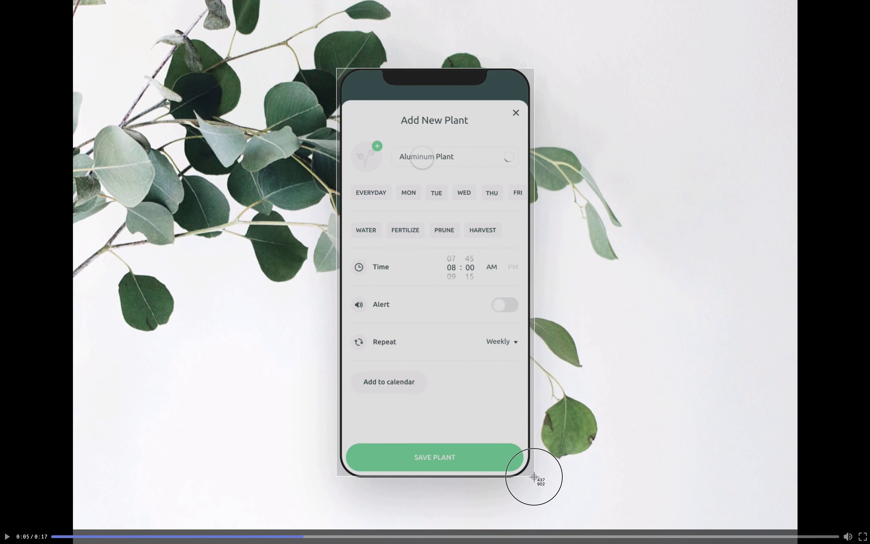
pyautogui.moveTo(534, 476); pyautogui.dragTo(534, 477)
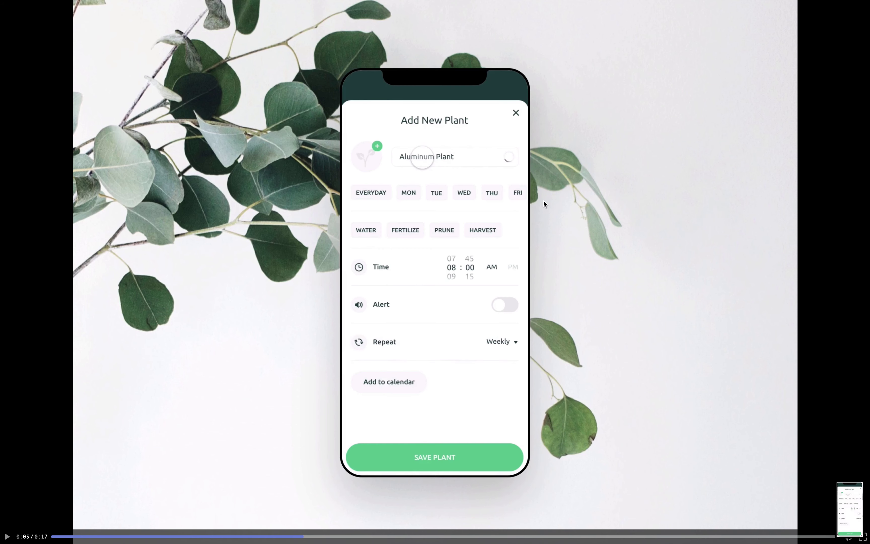
pyautogui.press('Escape')
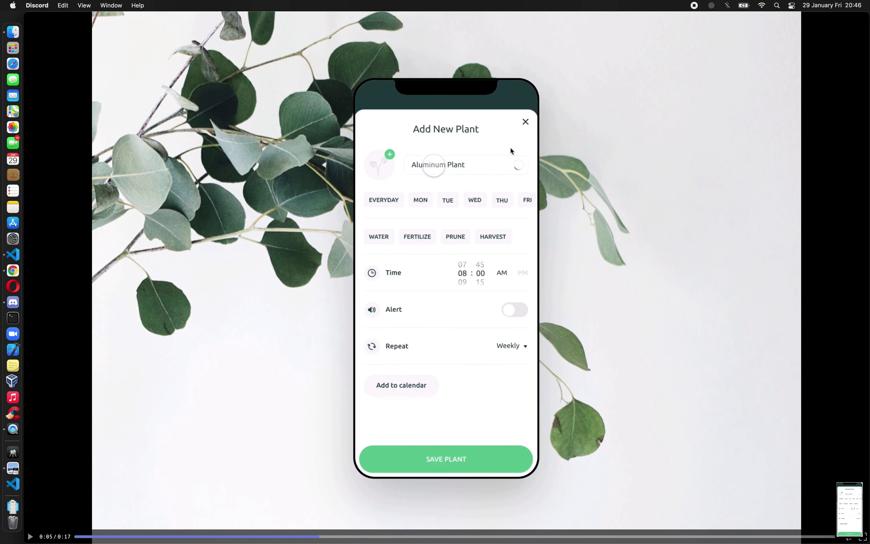
pyautogui.press('Escape')
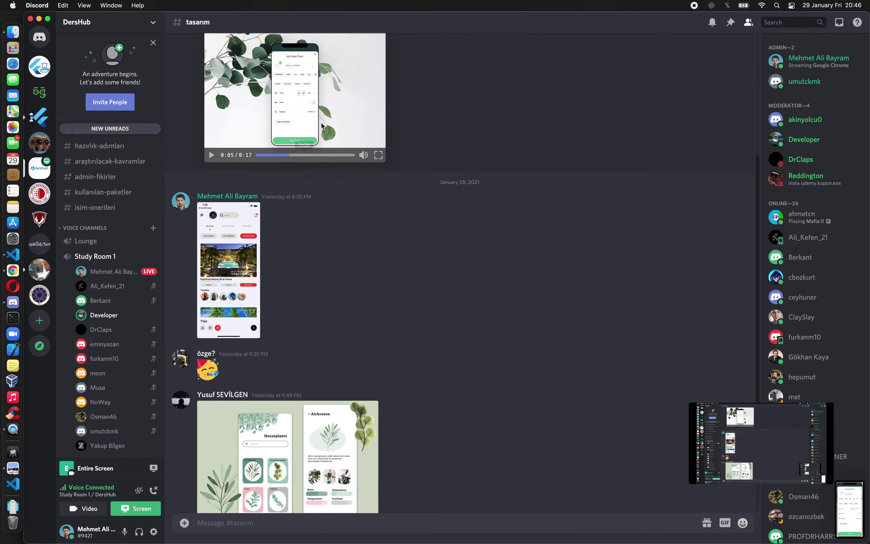
pyautogui.scroll(1, 338, 131)
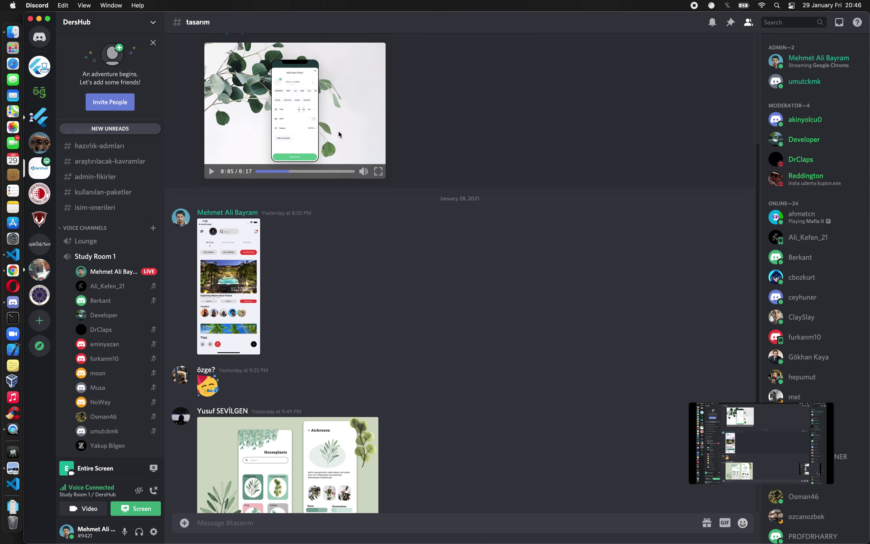
pyautogui.scroll(1, 323, 151)
pyautogui.press('super+Tab')
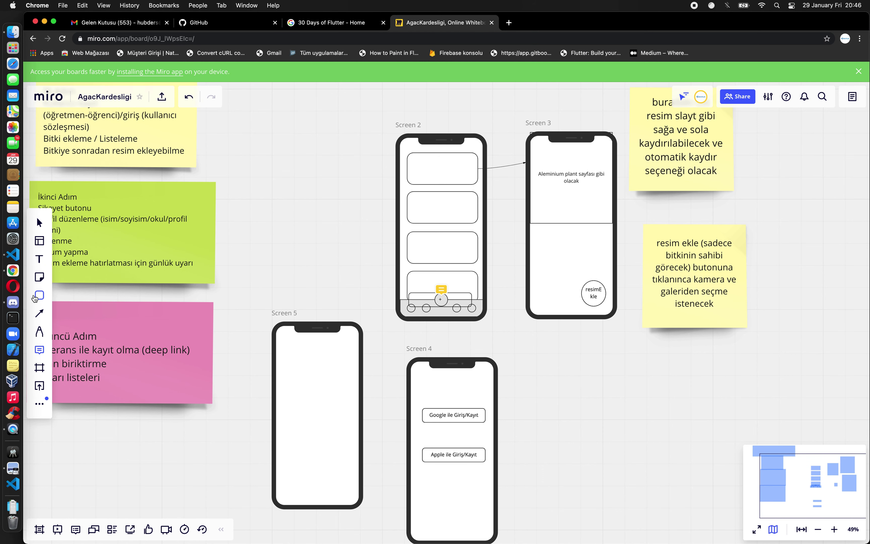
# - Draw a small circle at the top of Screen 5
pyautogui.click(38, 295)
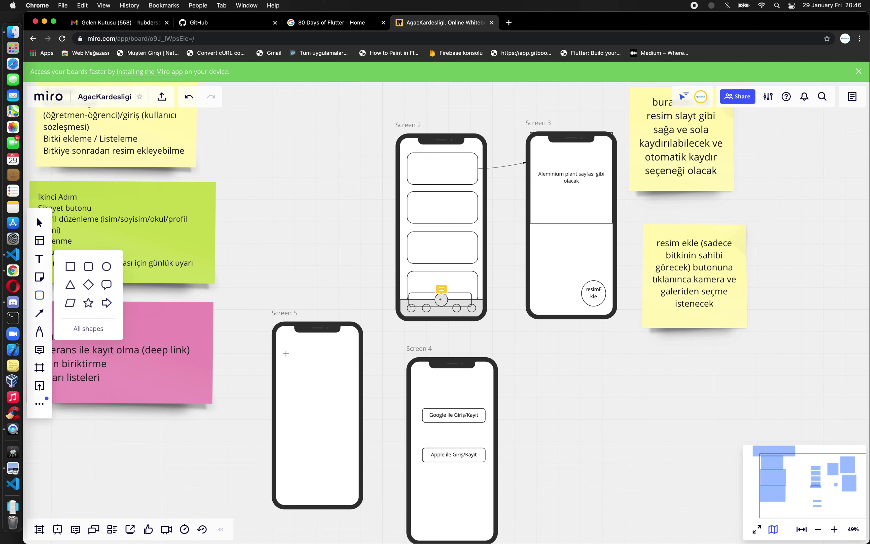
pyautogui.click(106, 266)
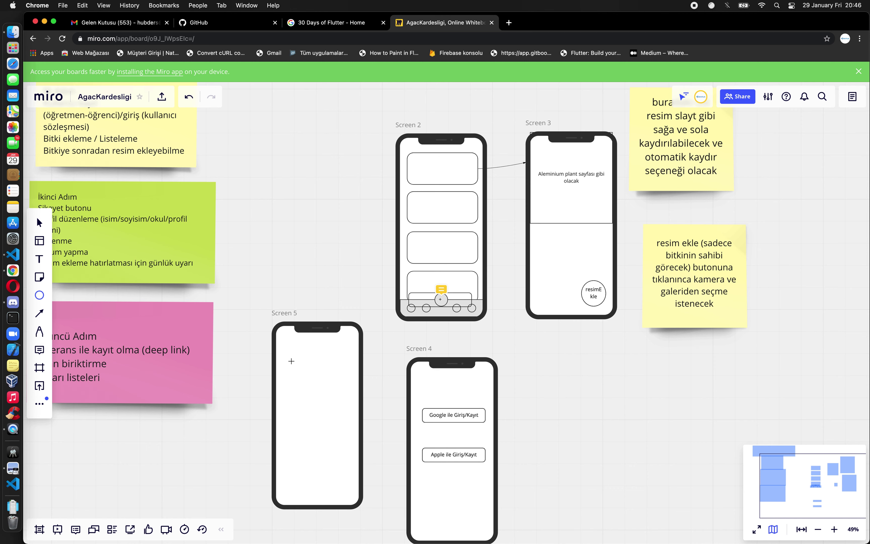
pyautogui.moveTo(284, 346)
pyautogui.mouseDown()
pyautogui.moveTo(307, 372)
pyautogui.moveTo(302, 364)
pyautogui.mouseUp()
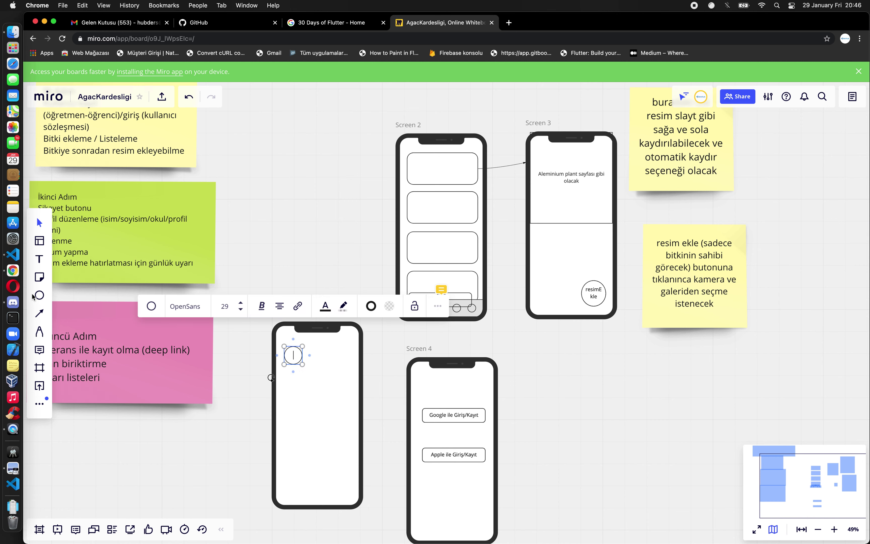
# - Add a rectangle beside the circle labelled 'bitki başlığı'
pyautogui.click(40, 295)
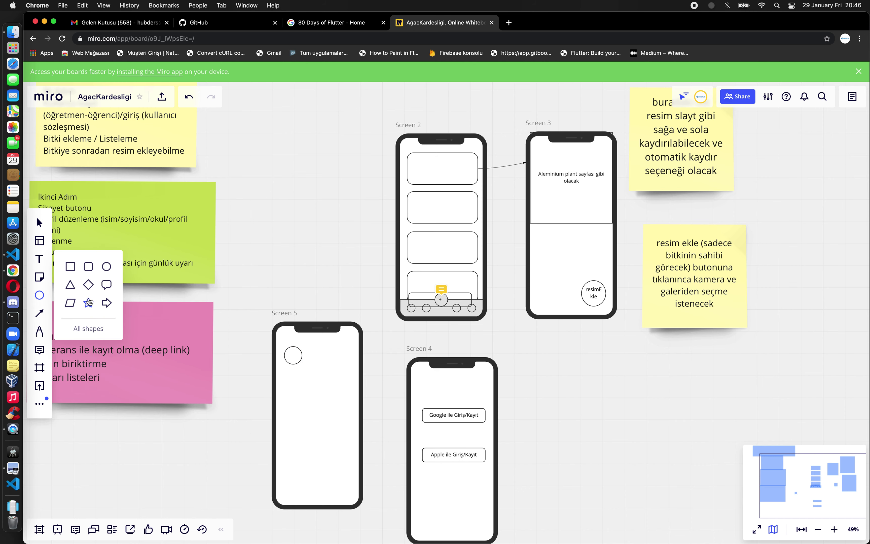
pyautogui.click(71, 266)
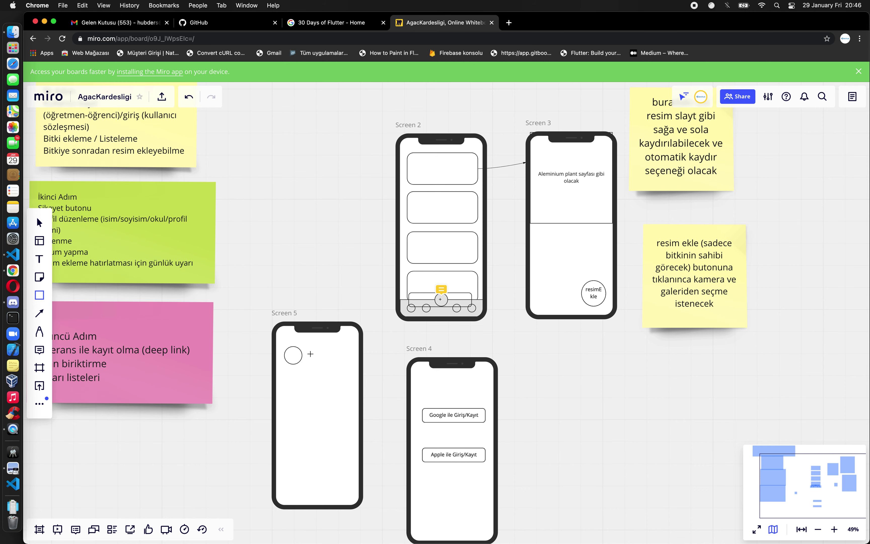
pyautogui.moveTo(346, 362); pyautogui.dragTo(351, 365)
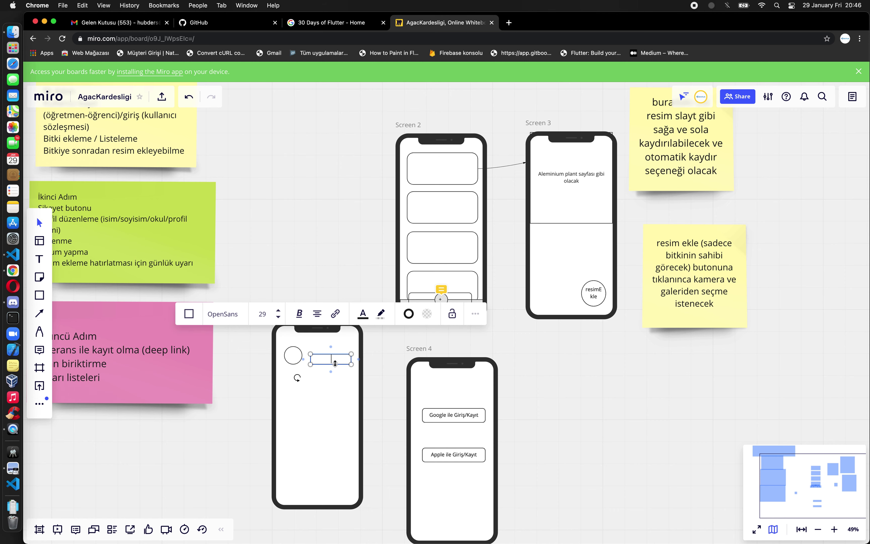
pyautogui.write('bitki başlığı')
pyautogui.click(293, 402)
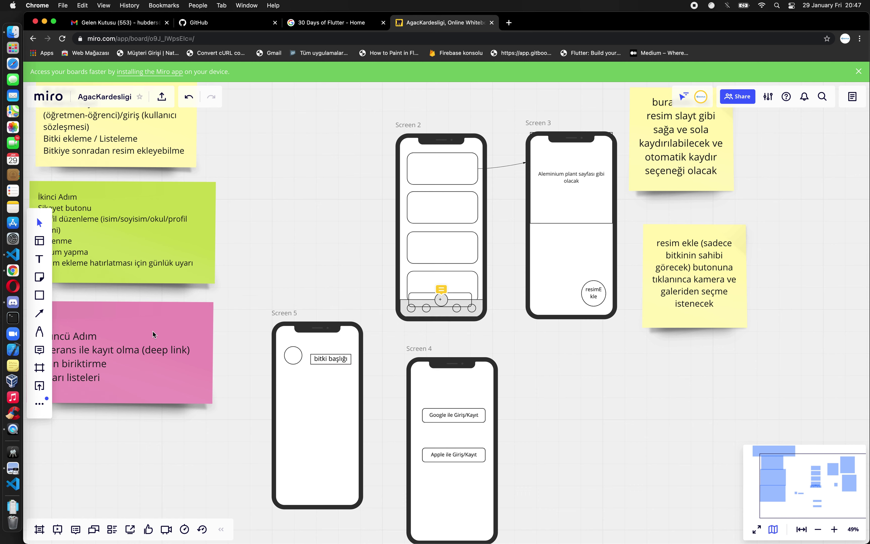
# - Add a rounded 'bitki ekleme sayfası' box in Screen 5, then pull a connector from Screen 2's bottom bar toward Screen 5
pyautogui.click(39, 295)
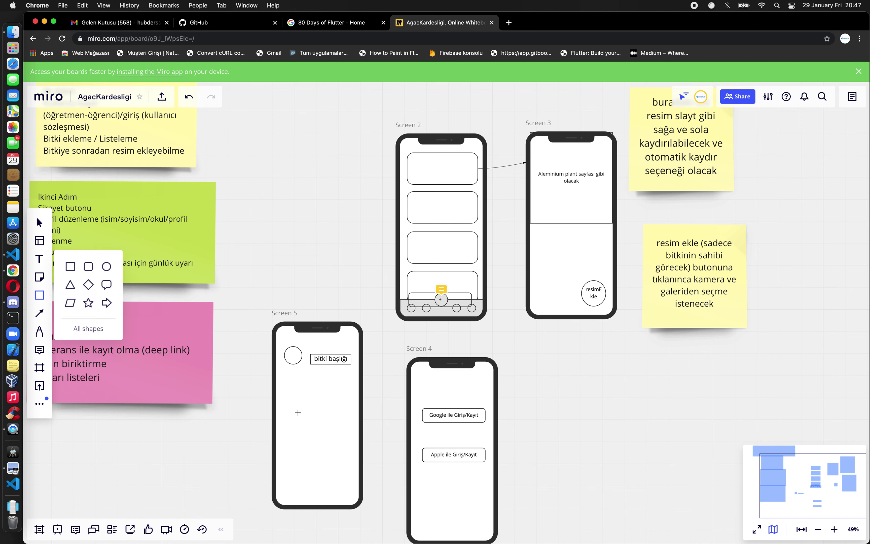
pyautogui.click(88, 266)
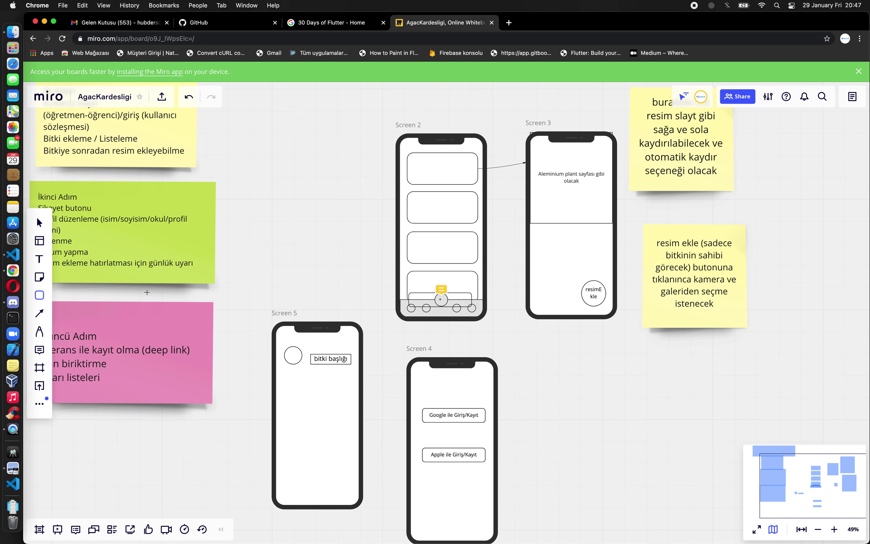
pyautogui.click(291, 407)
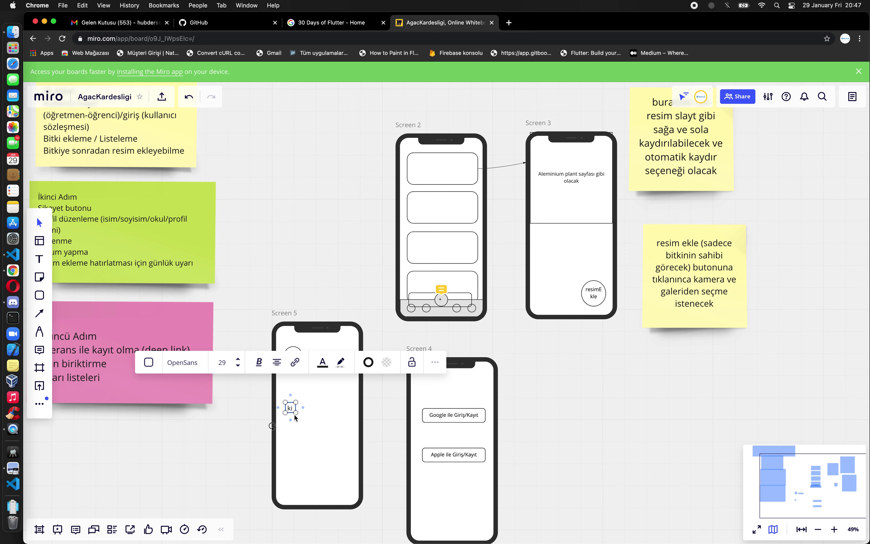
pyautogui.moveTo(336, 420); pyautogui.dragTo(348, 449)
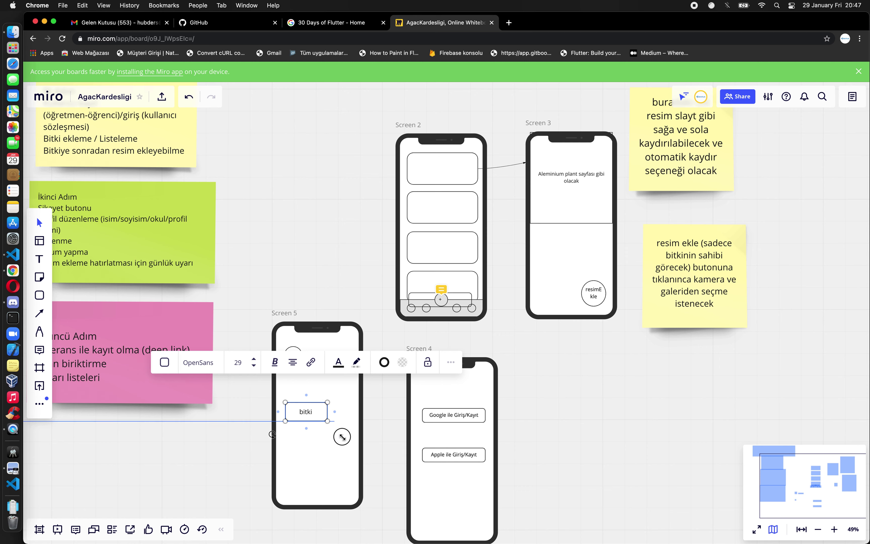
pyautogui.write(' ekleme sayfası')
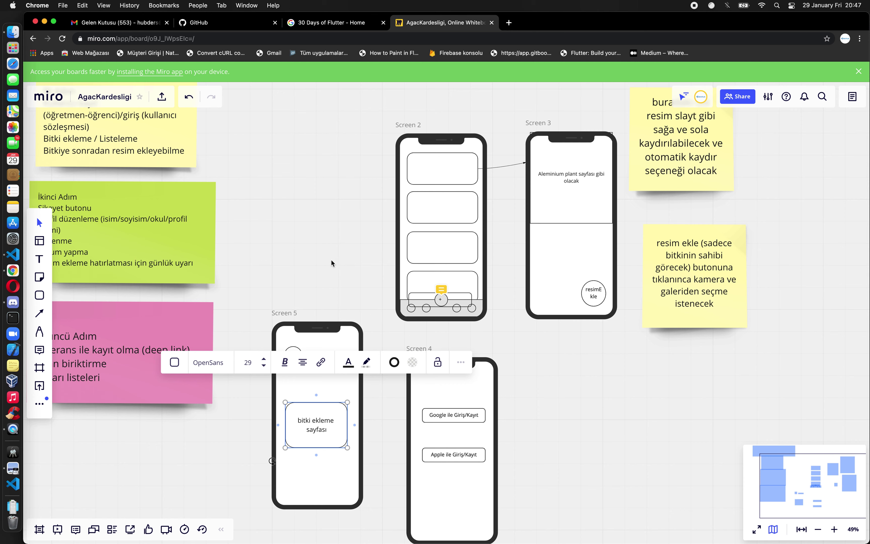
pyautogui.click(332, 263)
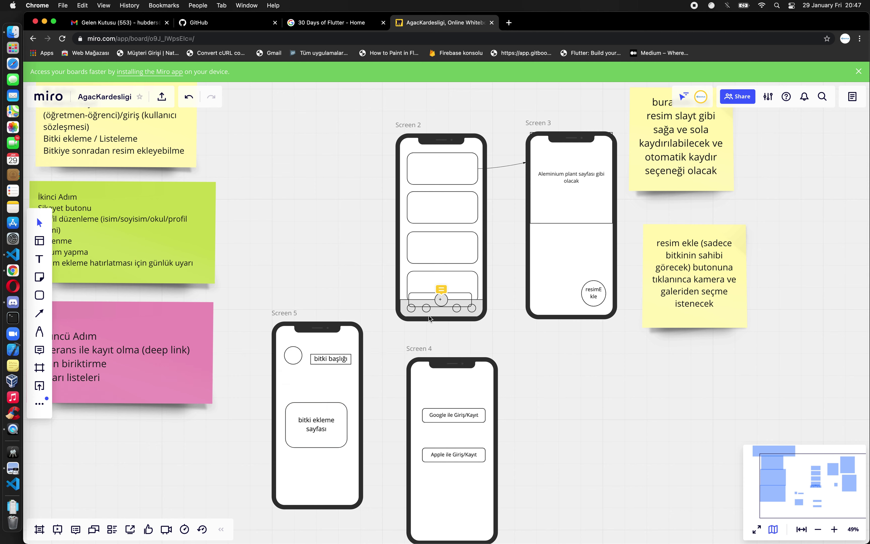
pyautogui.click(442, 305)
pyautogui.moveTo(440, 315); pyautogui.dragTo(362, 348)
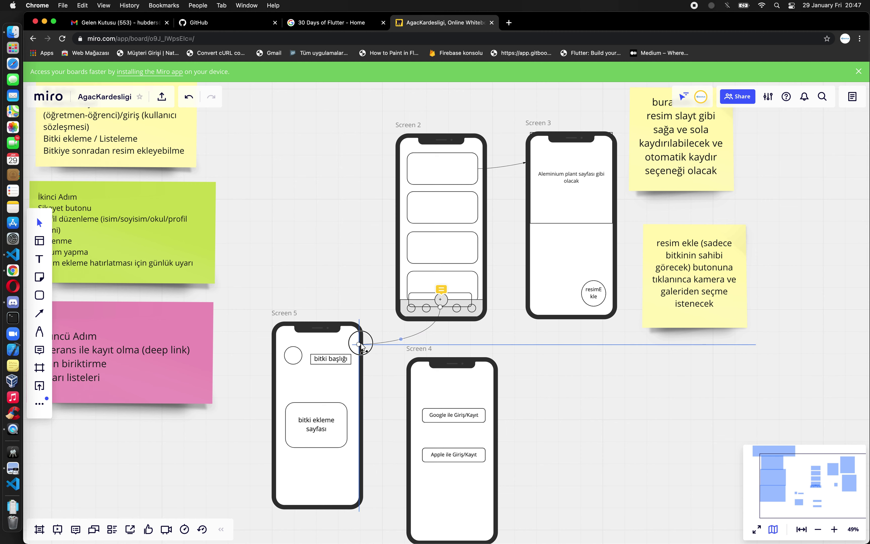
# - Attach the connector from Screen 2's bottom bar to Screen 5's edge
pyautogui.moveTo(362, 347); pyautogui.dragTo(371, 344)
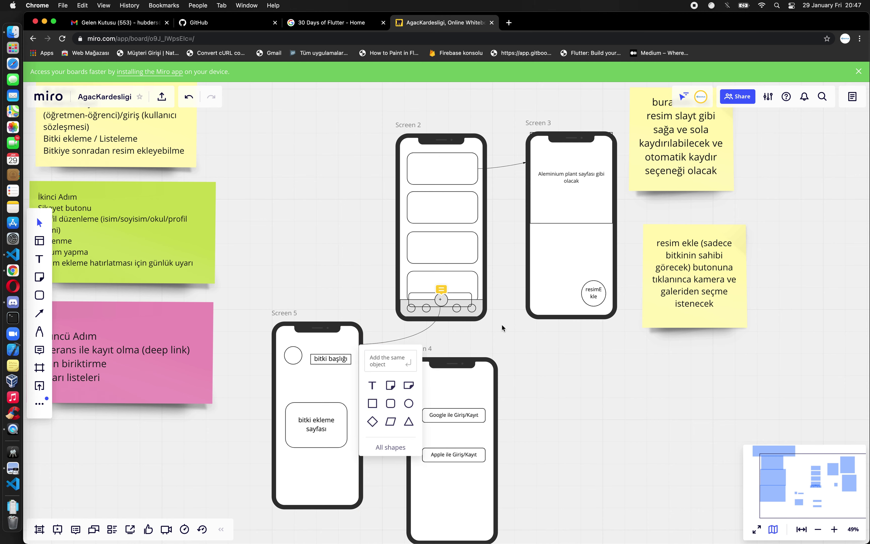
pyautogui.click(539, 359)
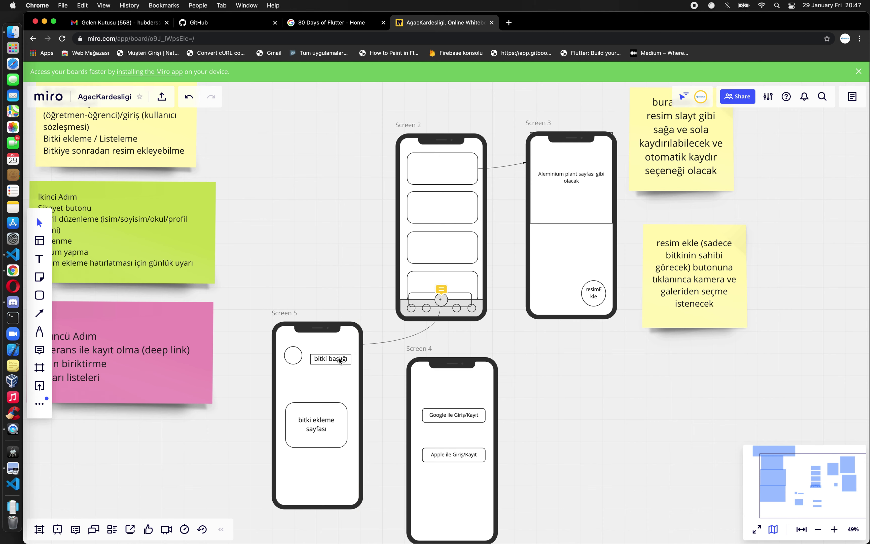
pyautogui.click(412, 339)
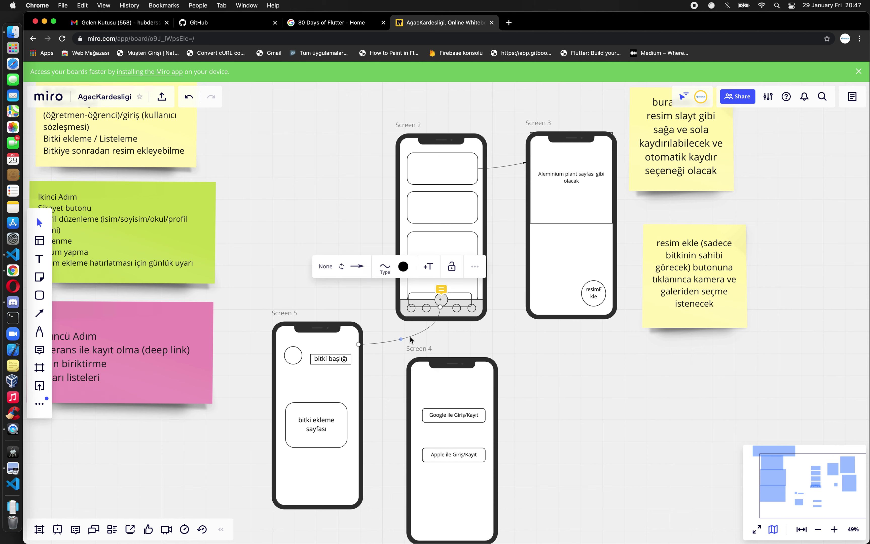
pyautogui.press('Escape')
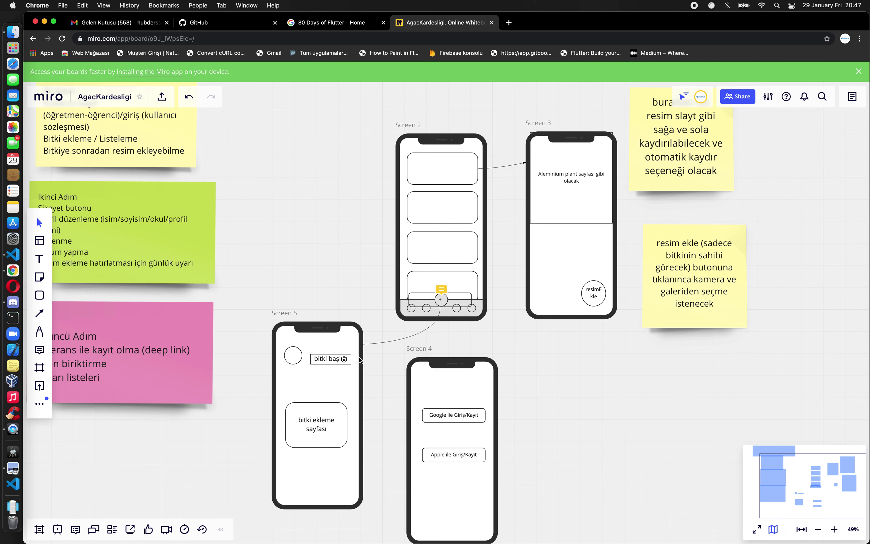
pyautogui.click(361, 375)
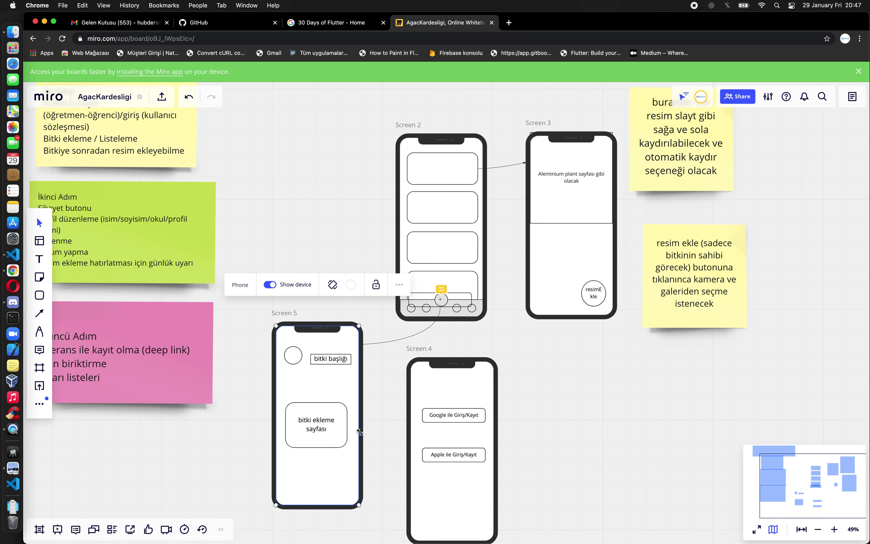
# - Draw a connector from the 'bitki ekleme sayfası' box to Screen 4's left edge
pyautogui.scroll(2, 361, 426)
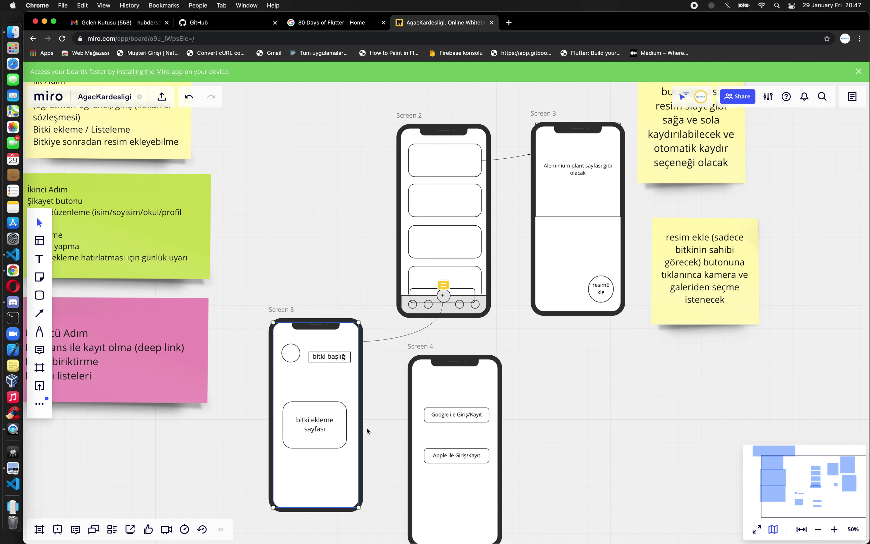
pyautogui.scroll(3, 365, 428)
pyautogui.scroll(3, 358, 410)
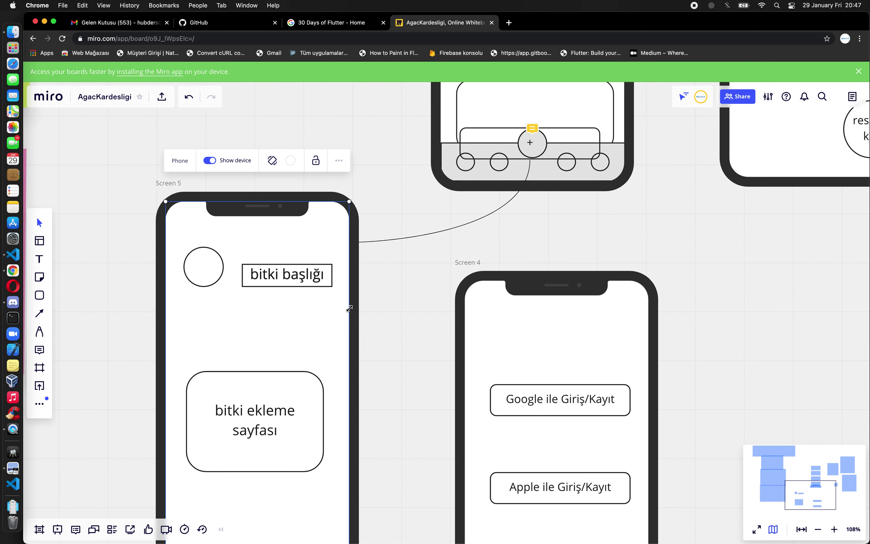
pyautogui.click(308, 412)
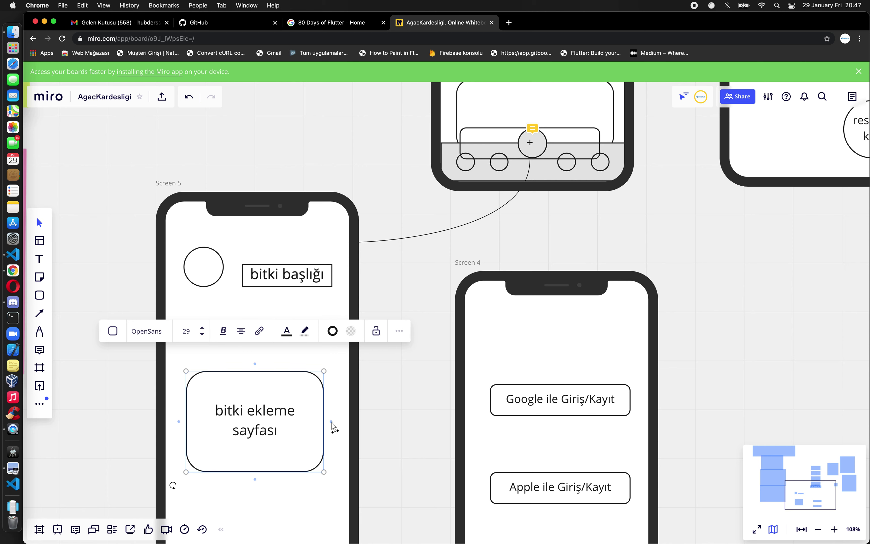
pyautogui.moveTo(331, 422); pyautogui.dragTo(460, 356)
pyautogui.click(408, 338)
# - Zoom out to about 38% to see all the phone screens
pyautogui.scroll(-1, 408, 339)
pyautogui.scroll(-5, 409, 338)
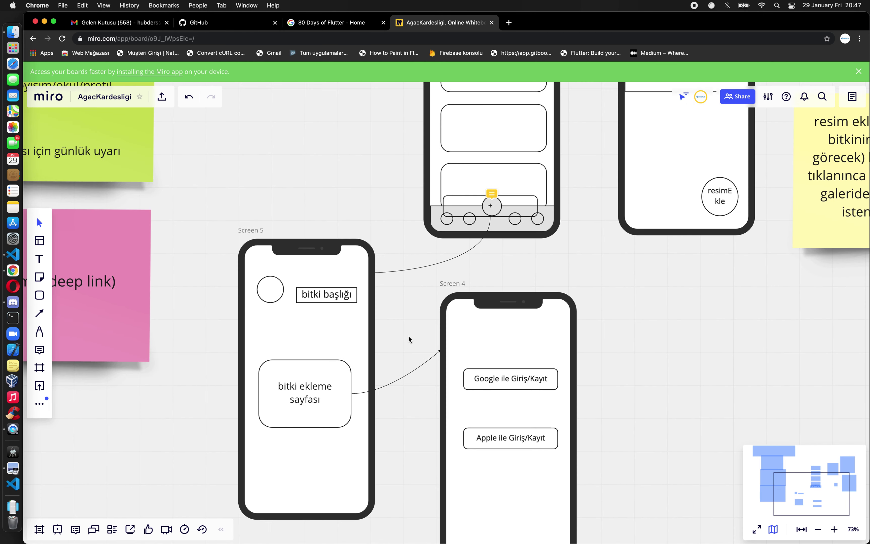
pyautogui.scroll(-3, 451, 411)
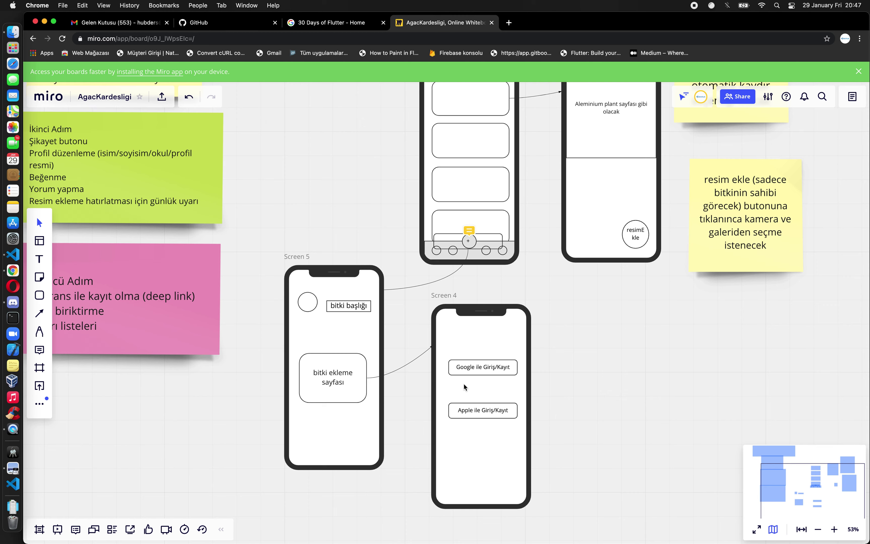
pyautogui.scroll(-1, 463, 387)
pyautogui.scroll(-2, 464, 386)
pyautogui.scroll(-1, 464, 387)
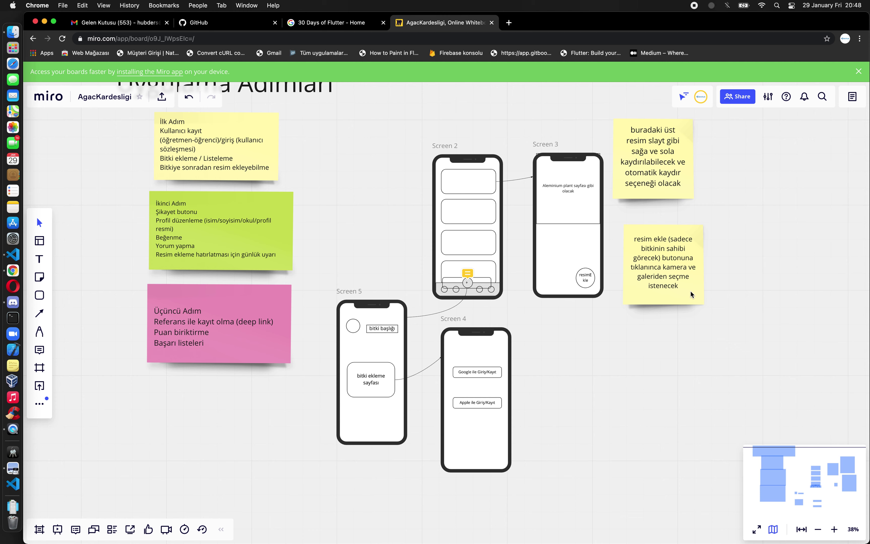
pyautogui.click(673, 295)
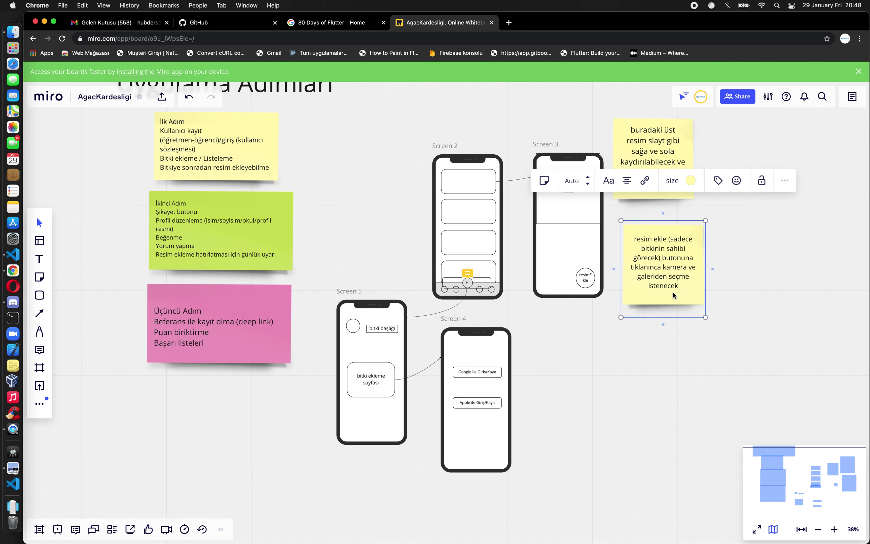
pyautogui.click(678, 370)
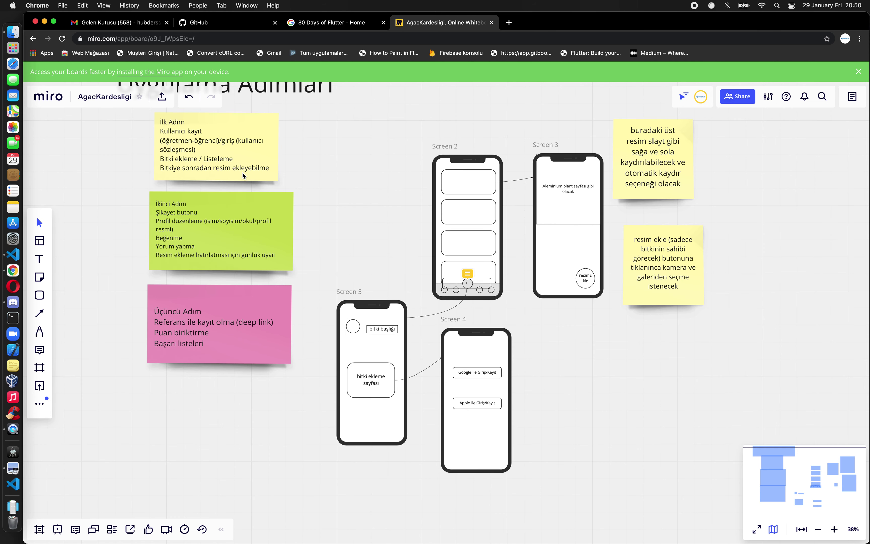
pyautogui.scroll(2, 243, 171)
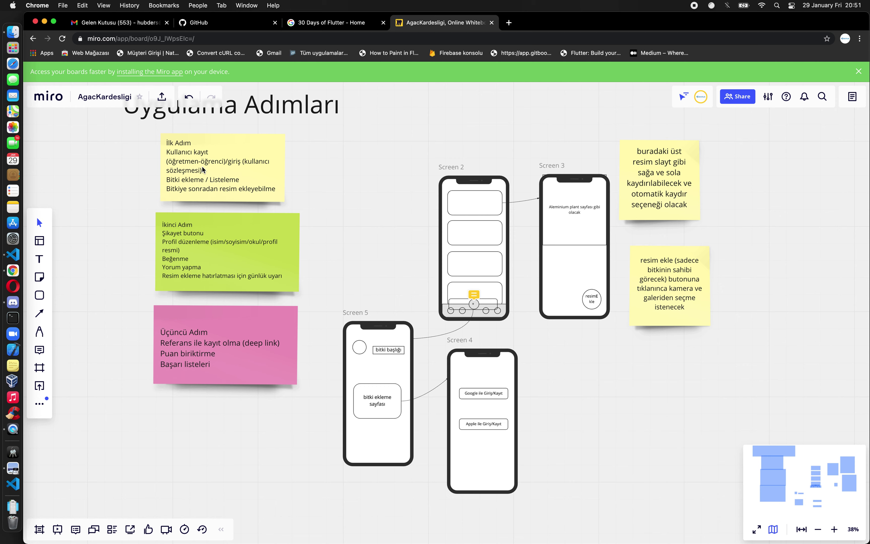
pyautogui.click(227, 163)
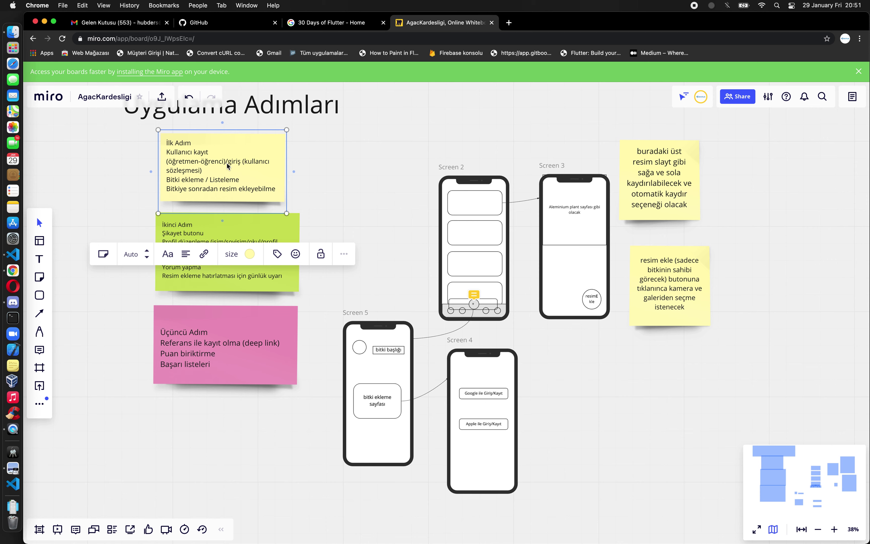
pyautogui.press('BackSpace')
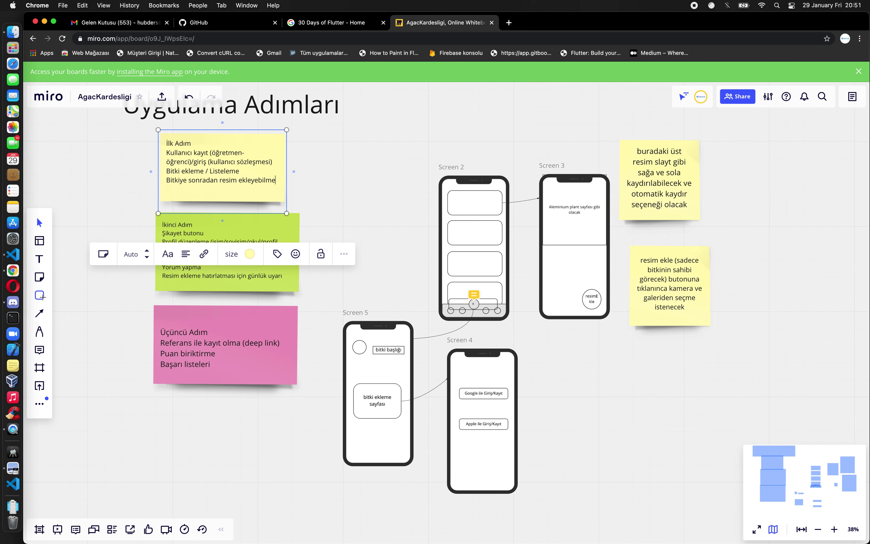
pyautogui.click(42, 297)
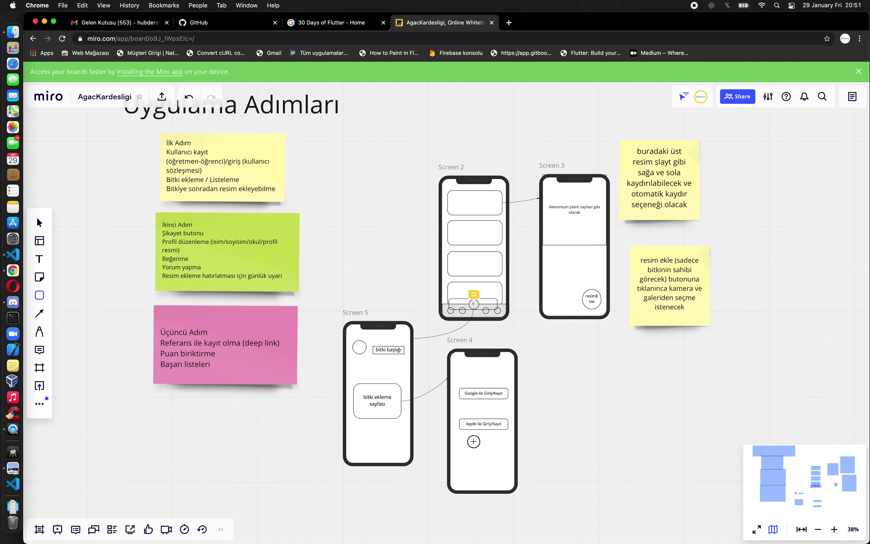
# - Draw a small box under Screen 4's Apple sign-in button and label it 'öğretmen'
pyautogui.moveTo(469, 442); pyautogui.dragTo(503, 451)
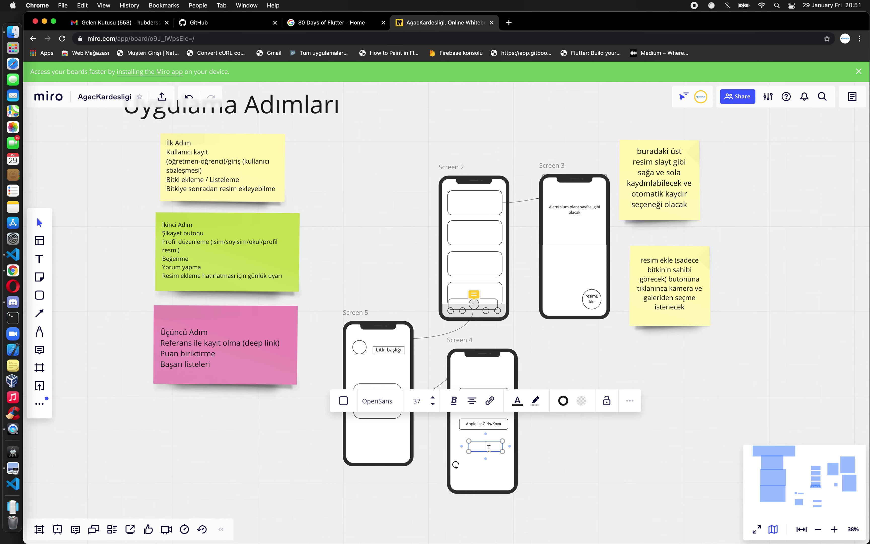
pyautogui.write('öğretmen')
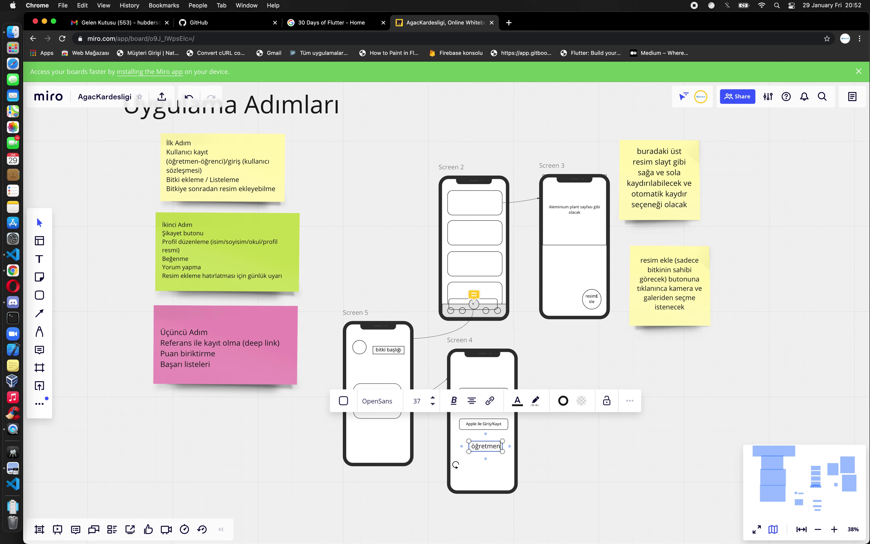
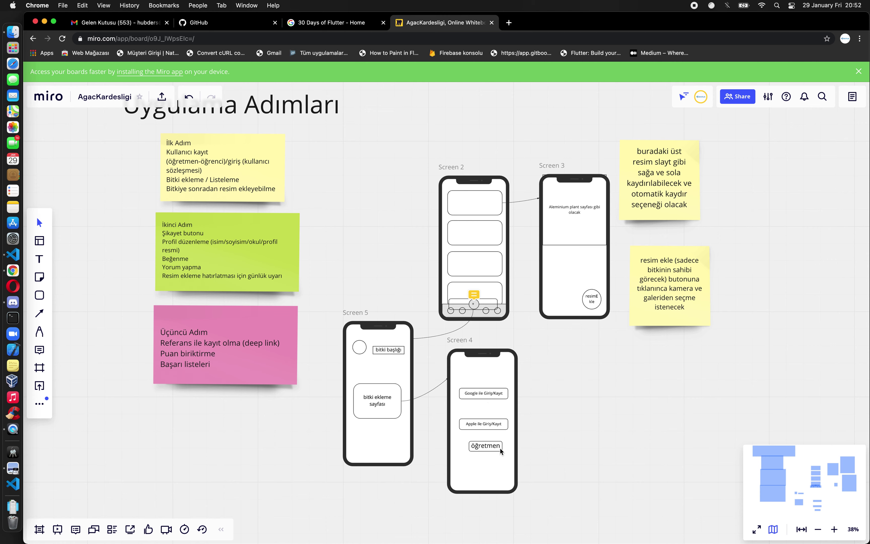
# - Append 'mi' to the Screen 4 öğretmen label, widen it to fit one line, and shift it right
pyautogui.doubleClick(484, 448)
pyautogui.press('super+a')
pyautogui.write('mi')
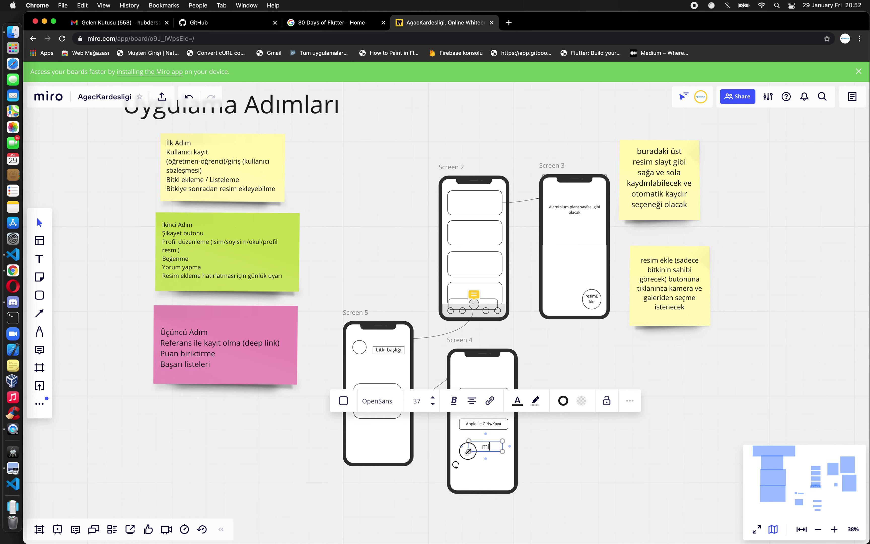
pyautogui.moveTo(450, 452); pyautogui.dragTo(424, 453)
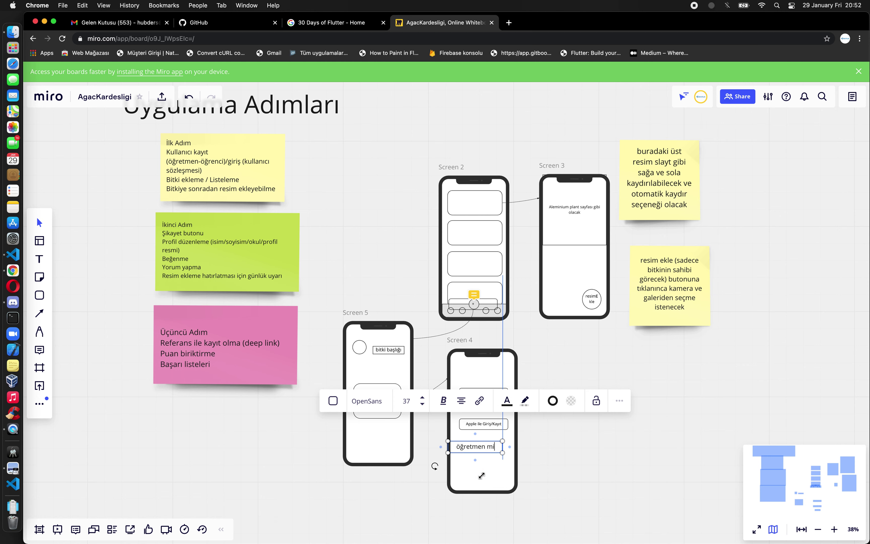
pyautogui.moveTo(466, 447); pyautogui.dragTo(477, 454)
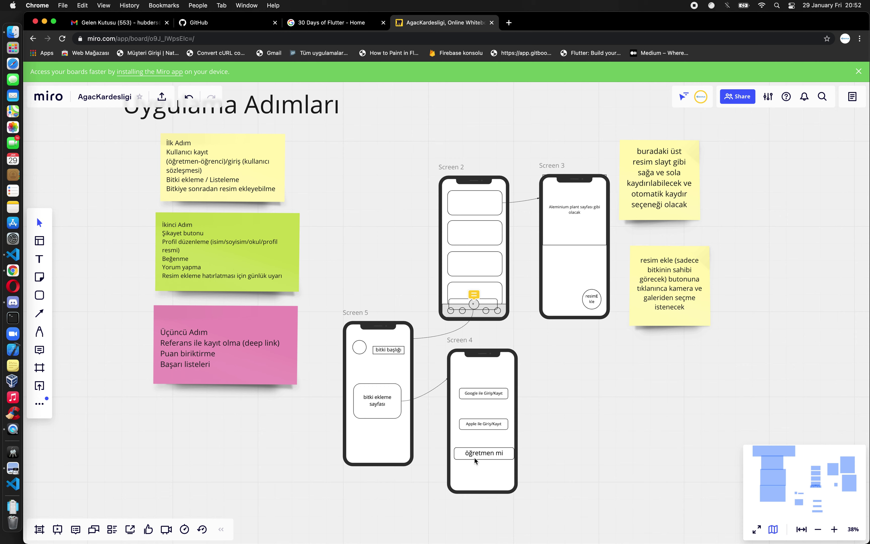
# - Nudge the öğretmen mi label two steps left to line up with the sign-in buttons
pyautogui.click(485, 454)
pyautogui.press('Left')
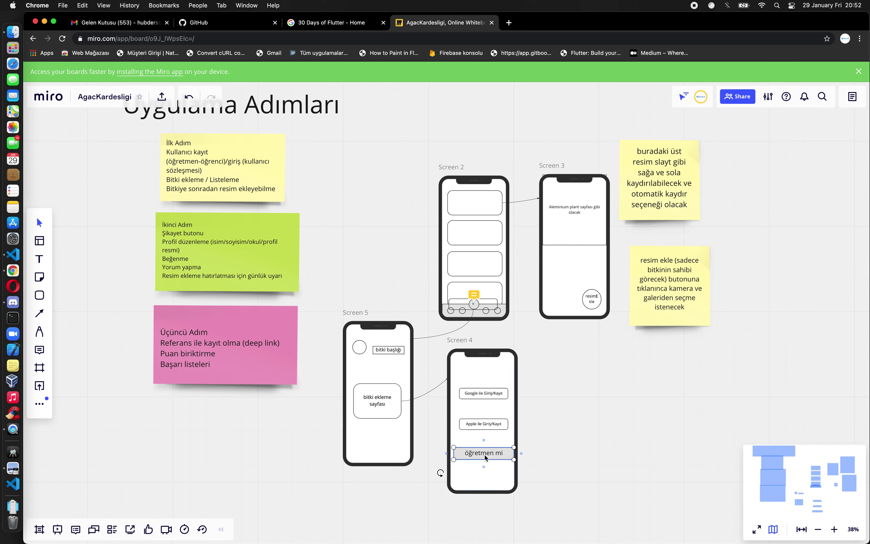
pyautogui.press('Left')
pyautogui.press('Left')
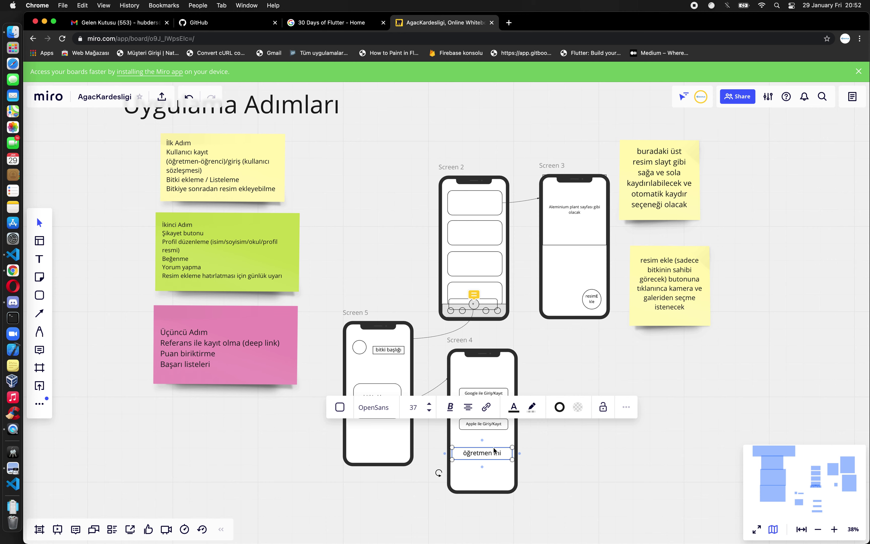
pyautogui.click(443, 471)
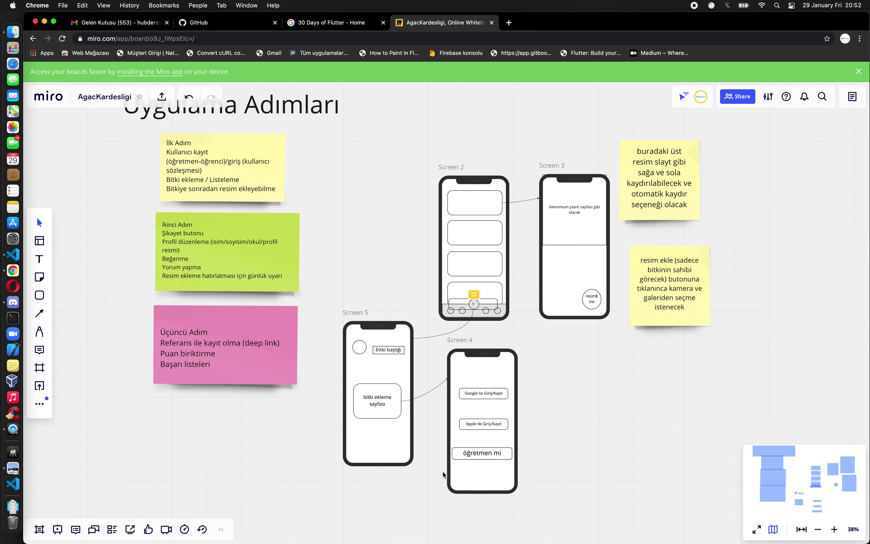
pyautogui.click(485, 454)
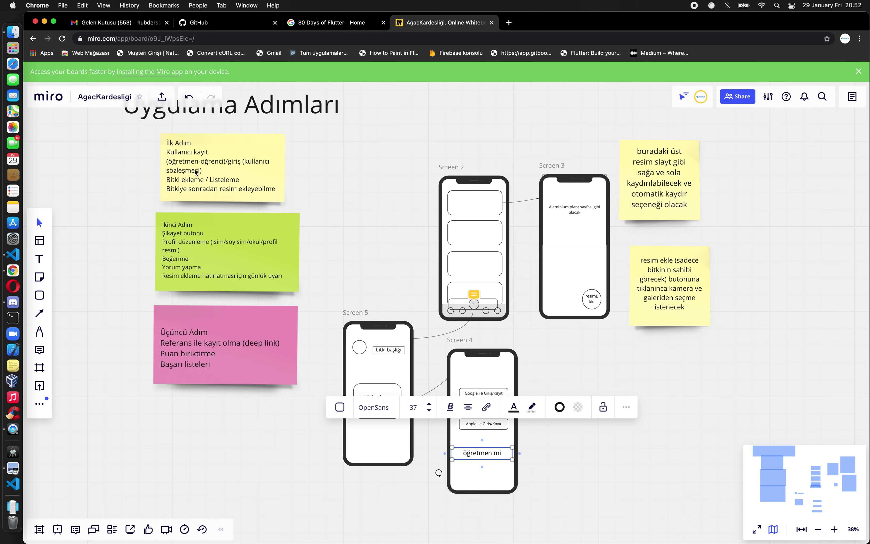
# - Delete '(öğretmen-öğrenci)/giriş' from the İlk Adım note, leaving 'Kullanıcı kayıt (kullanıcı sözleşmesi)'
pyautogui.doubleClick(208, 170)
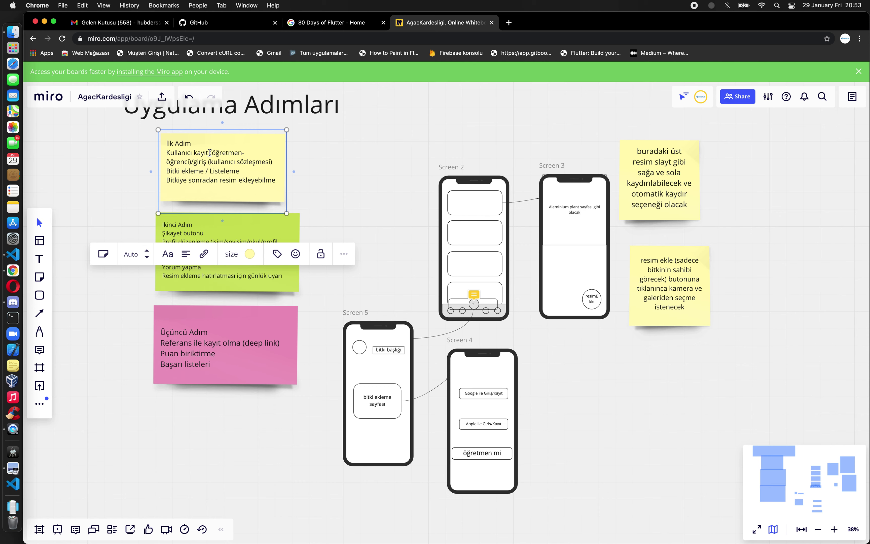
pyautogui.hotkey('alt', 'shift', 'Left')
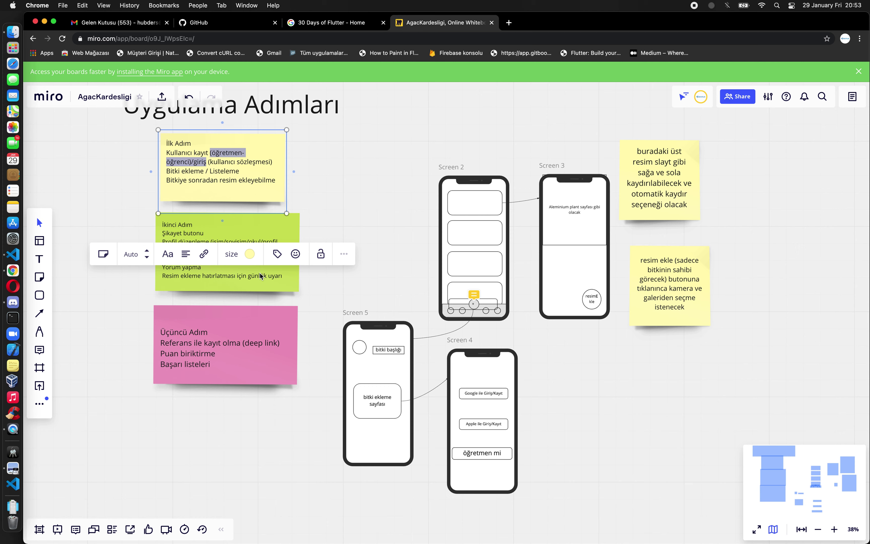
pyautogui.press('BackSpace')
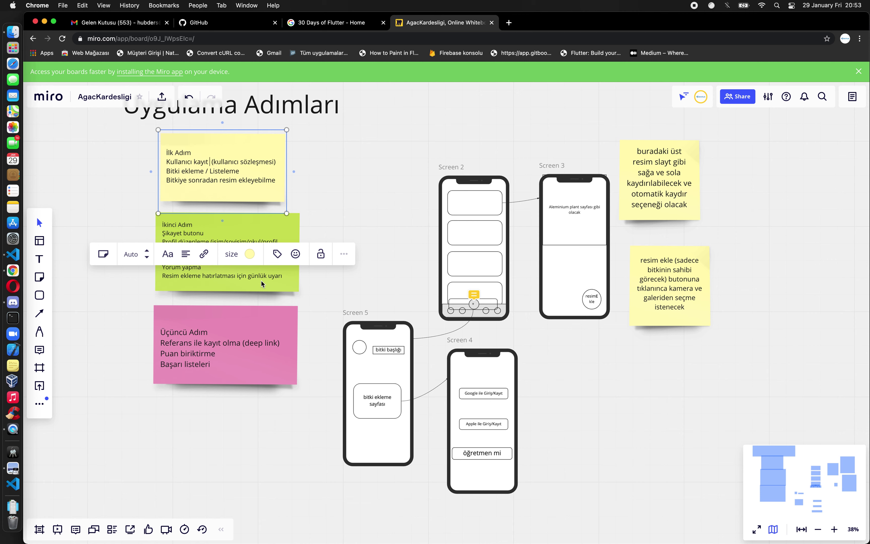
pyautogui.click(261, 281)
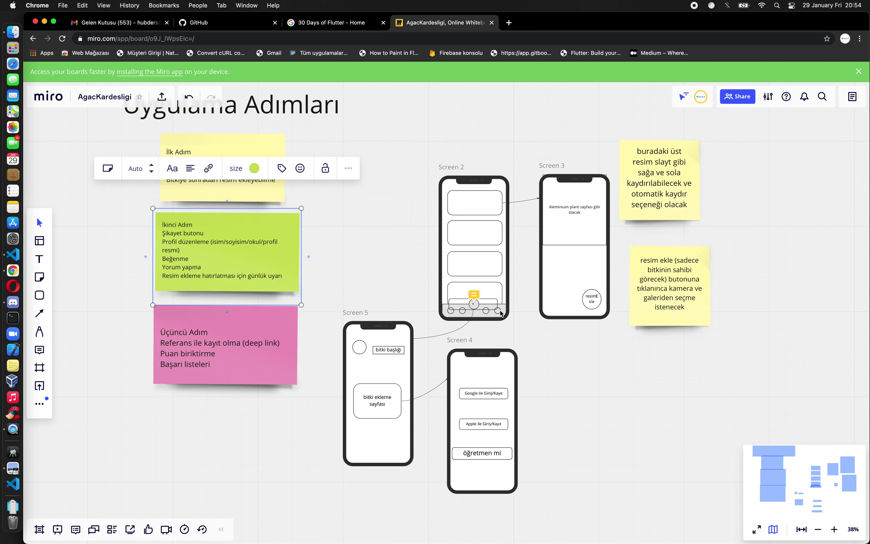
# - Insert '(öğretmen-öğrenci) / giriş' into the İkinci Adım note's Profil düzenleme line
pyautogui.click(487, 212)
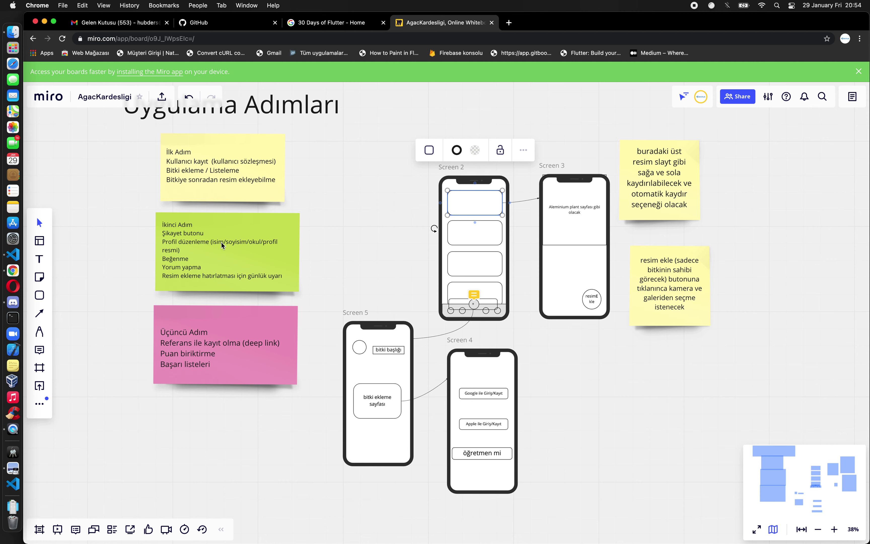
pyautogui.click(217, 251)
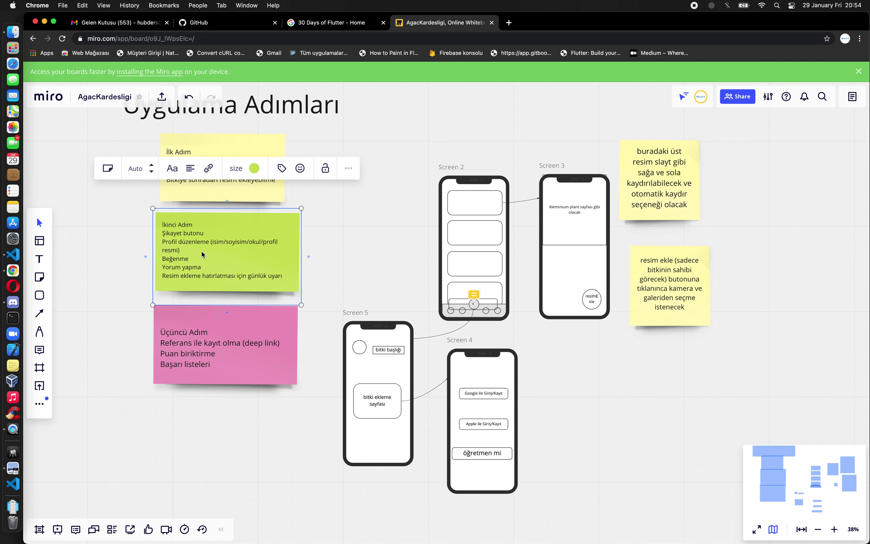
pyautogui.press('Return')
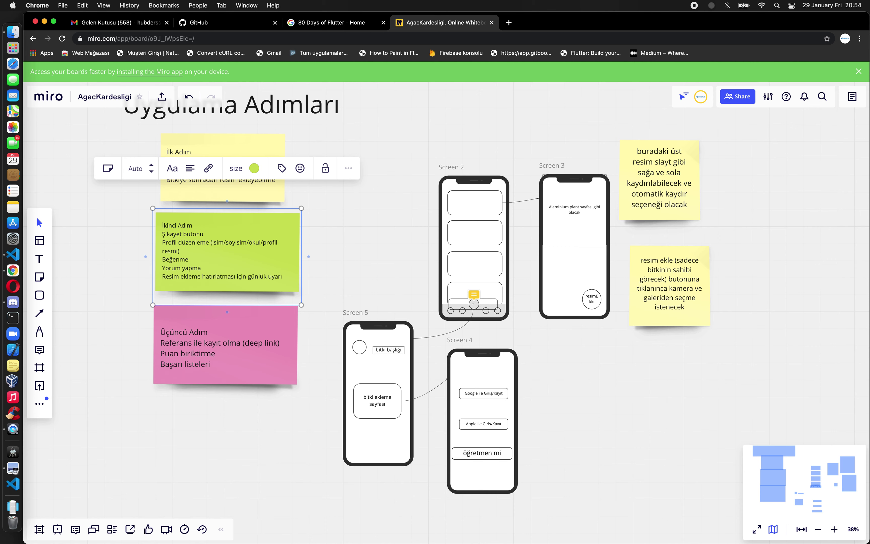
pyautogui.write('(öğretmen-öğrenci)/giriş')
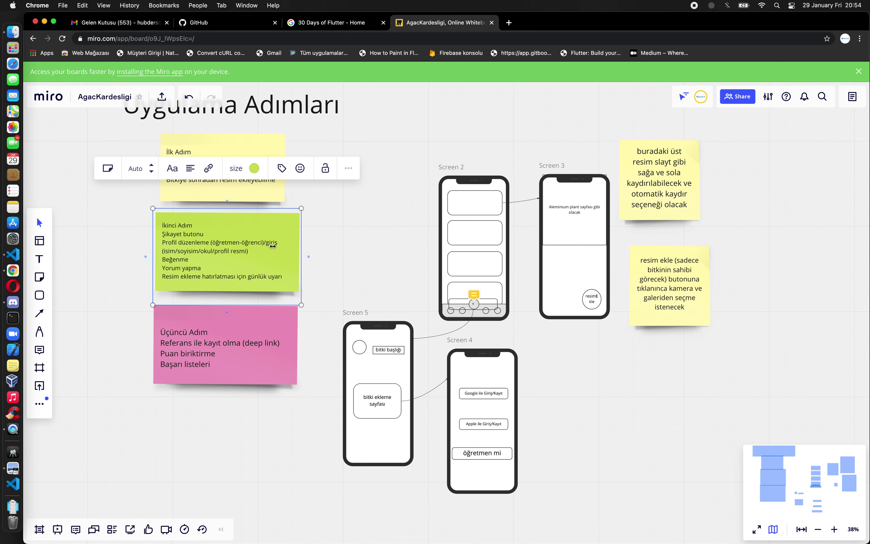
pyautogui.click(261, 243)
pyautogui.press('Right')
pyautogui.press('Right')
pyautogui.click(281, 346)
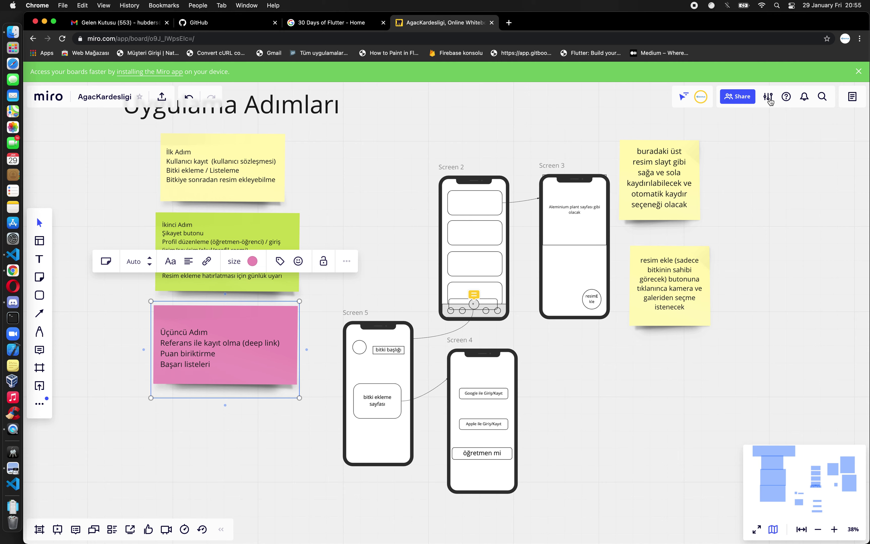
# - Open the AgacKardesligi board's Share dialog and start an invite in its To: field
pyautogui.click(769, 100)
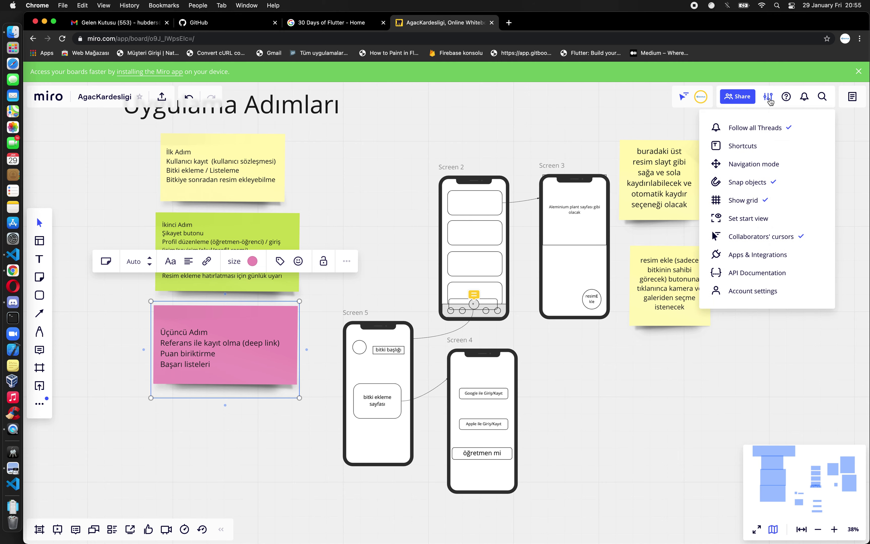
pyautogui.click(742, 100)
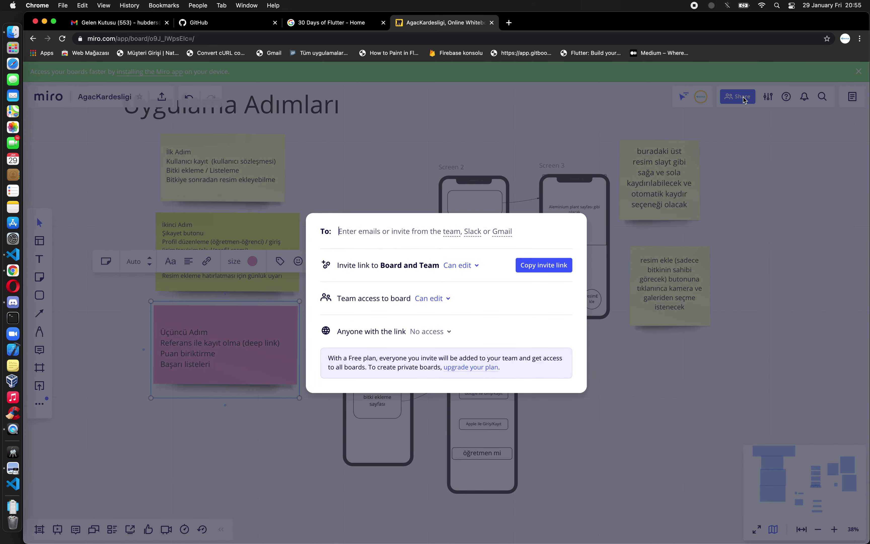
pyautogui.click(383, 234)
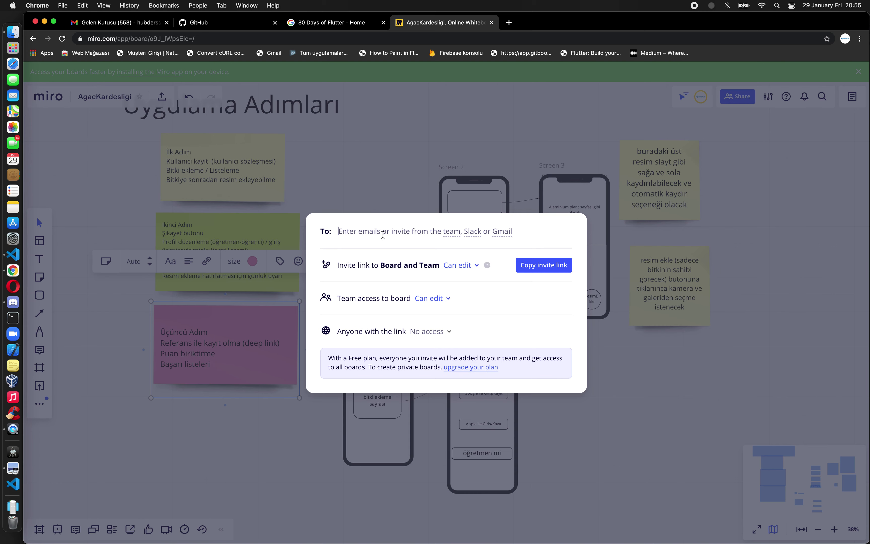
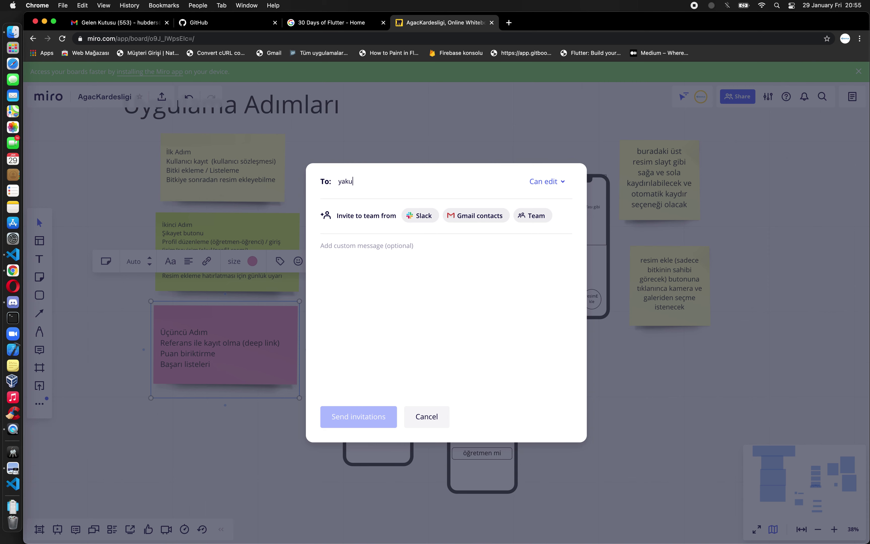
# - Clear the half-typed invitee from the To: field so the invite-link view returns
pyautogui.press('BackSpace')
pyautogui.press('BackSpace')
pyautogui.press('BackSpace')
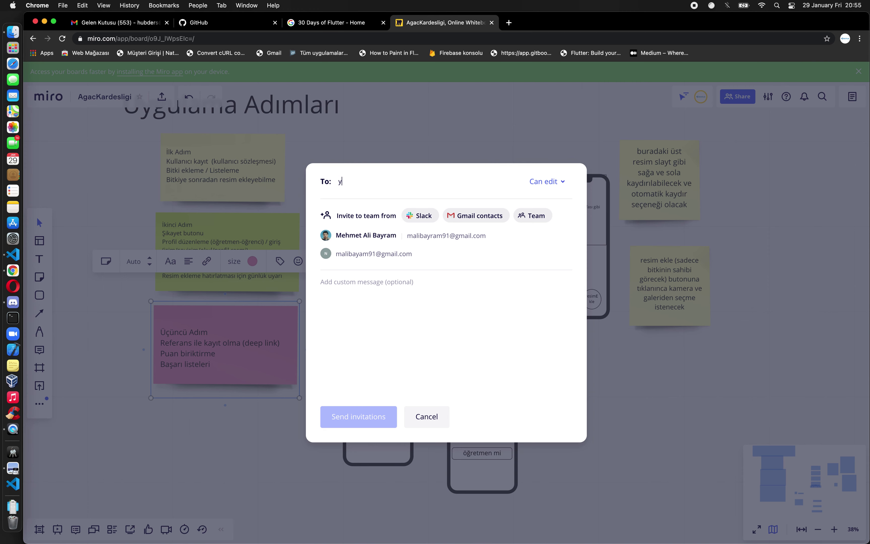
pyautogui.press('BackSpace')
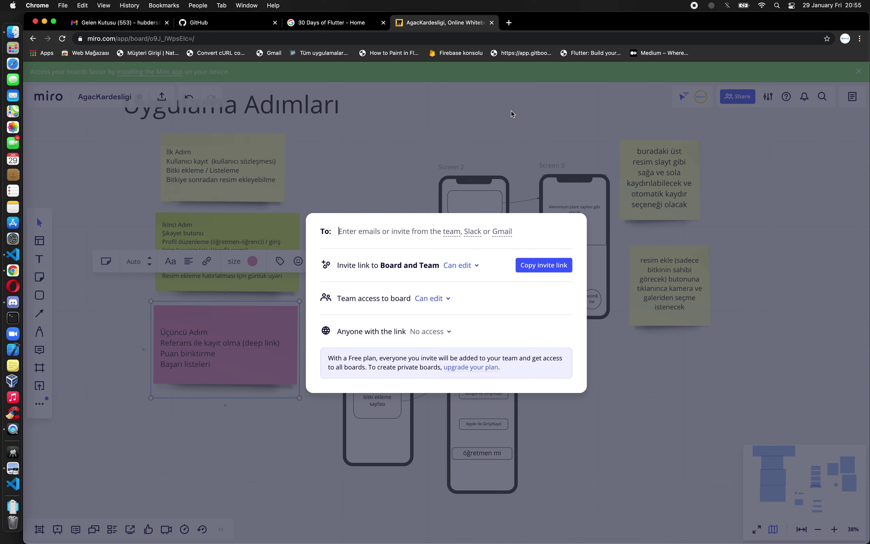
# - Review the DersHub team profile's plan and member count, then reopen the AgacKardesligi board
pyautogui.click(64, 100)
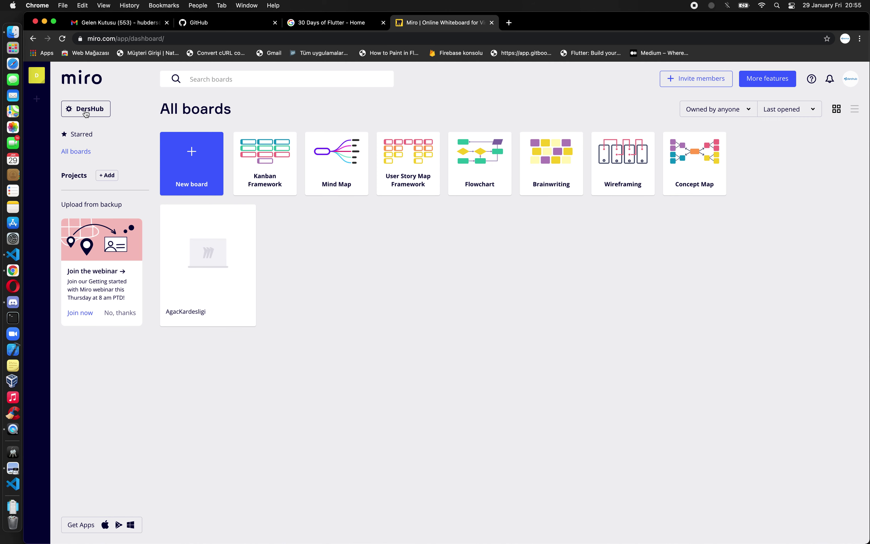
pyautogui.click(86, 111)
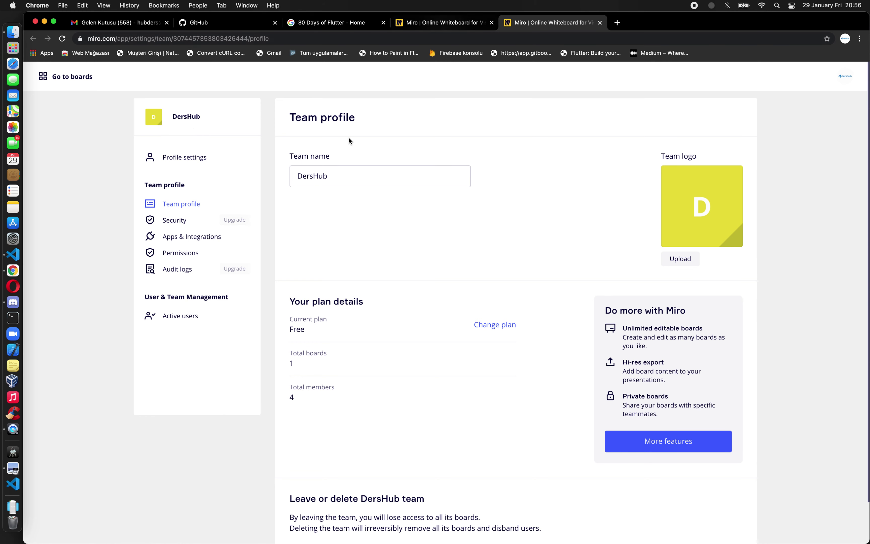
pyautogui.scroll(-2, 394, 297)
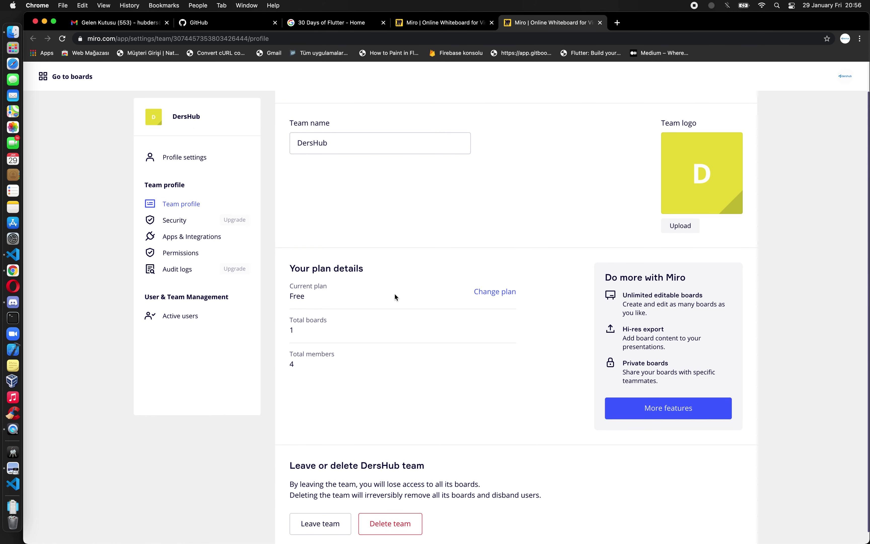
pyautogui.scroll(-1, 394, 294)
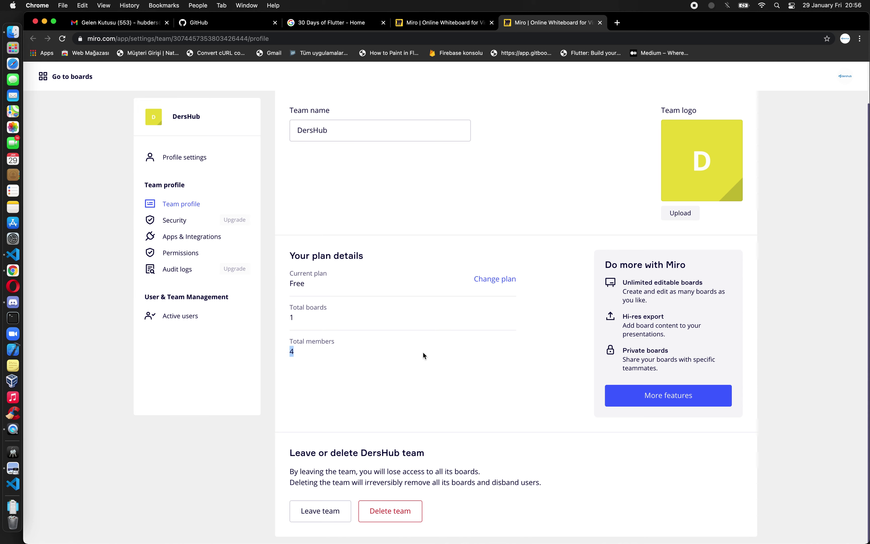
pyautogui.click(438, 23)
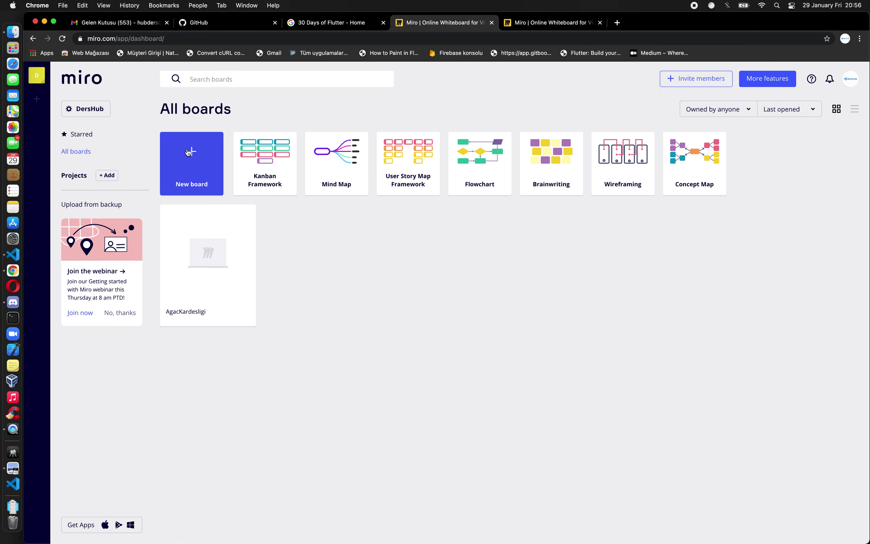
pyautogui.click(203, 244)
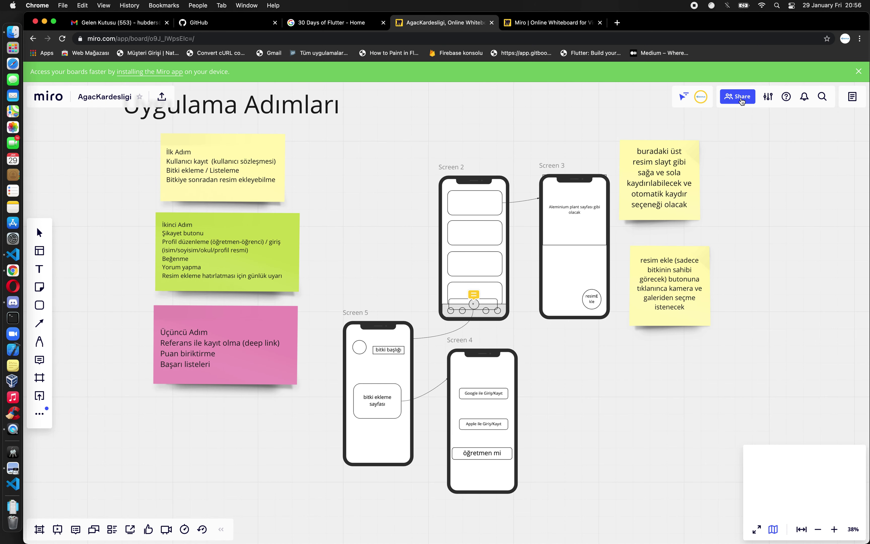
# - Copy the AgacKardesligi board invite link with Can edit permission for invitees
pyautogui.click(741, 98)
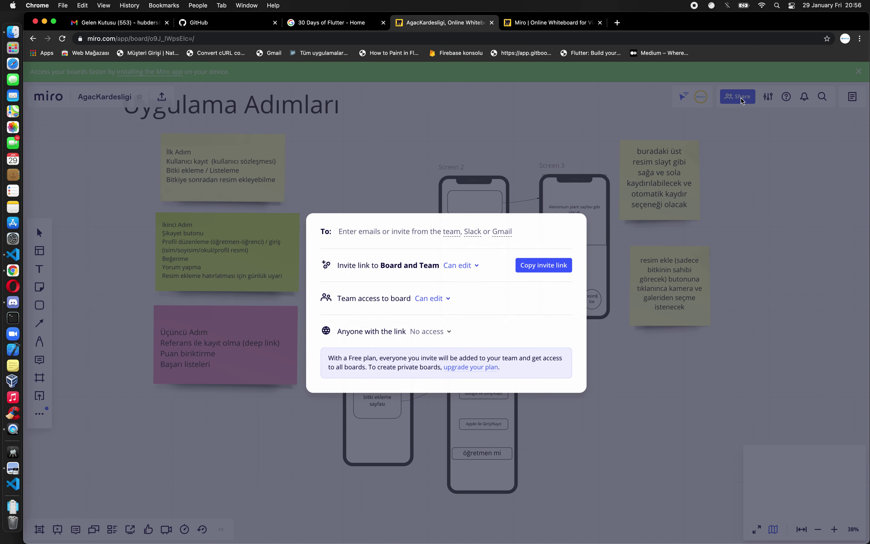
pyautogui.click(463, 265)
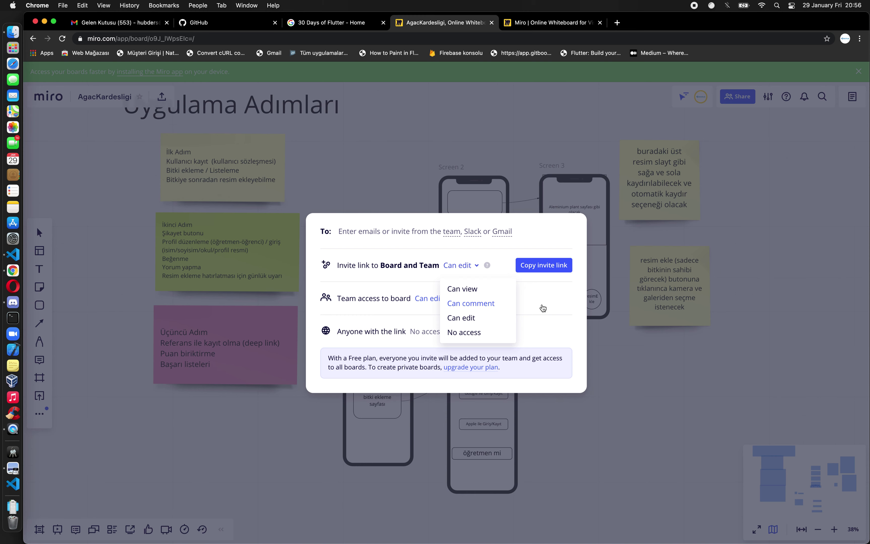
pyautogui.click(552, 307)
pyautogui.click(550, 272)
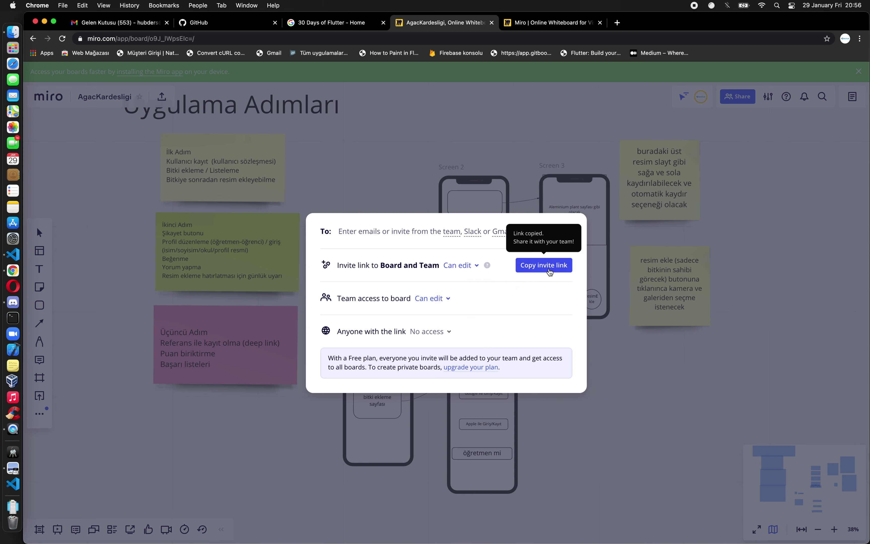
pyautogui.press('super+Tab')
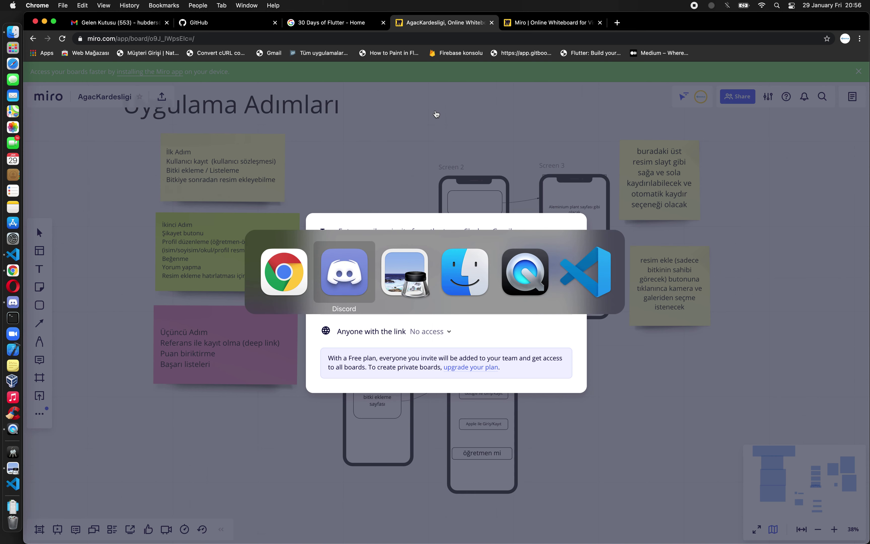
pyautogui.moveTo(109, 240)
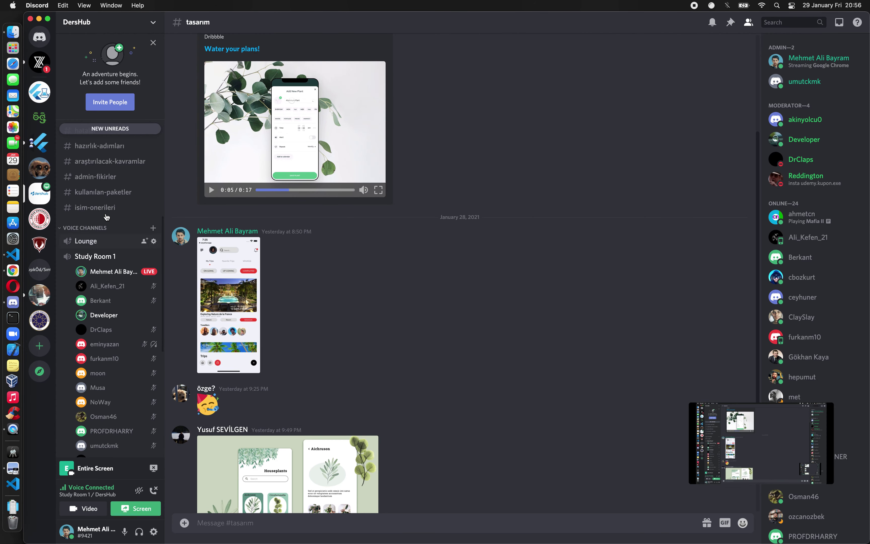
# - Paste and send the Miro board invite link in Discord's #fikir channel
pyautogui.scroll(2, 106, 216)
pyautogui.scroll(3, 106, 217)
pyautogui.scroll(3, 107, 216)
pyautogui.scroll(1, 106, 217)
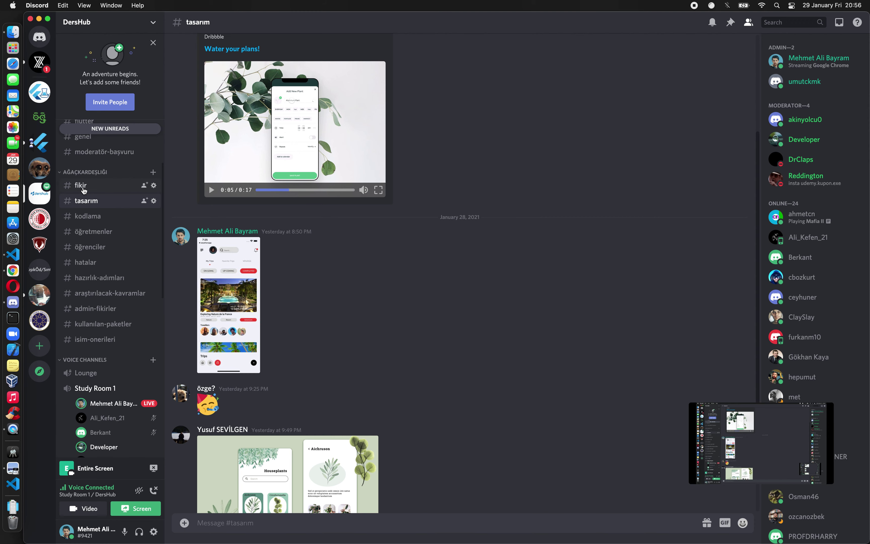
pyautogui.click(83, 185)
pyautogui.press('super+v')
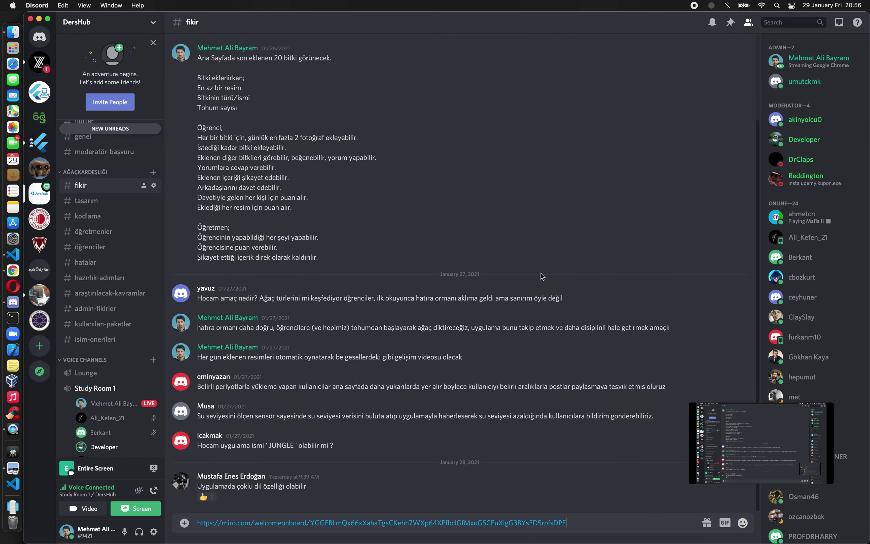
pyautogui.press('Return')
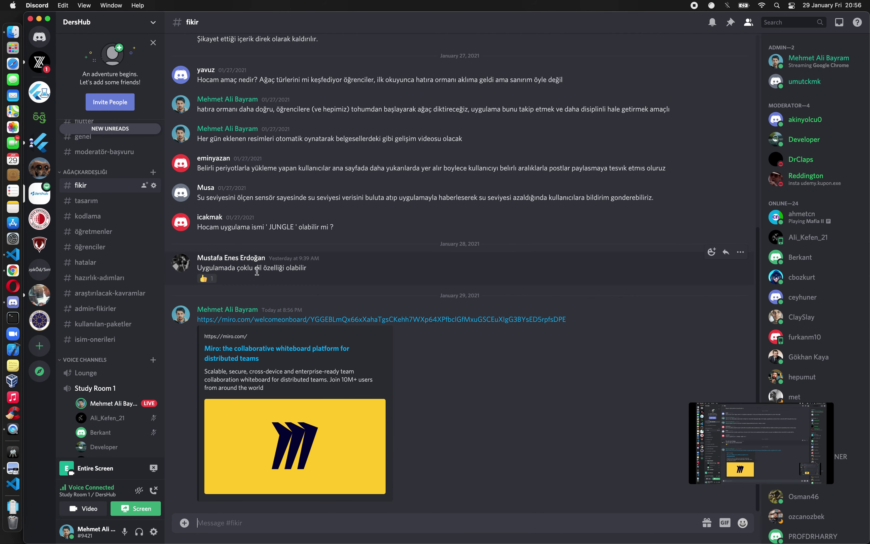
pyautogui.press('super+Tab')
pyautogui.press('super+Tab')
pyautogui.press('super+Tab')
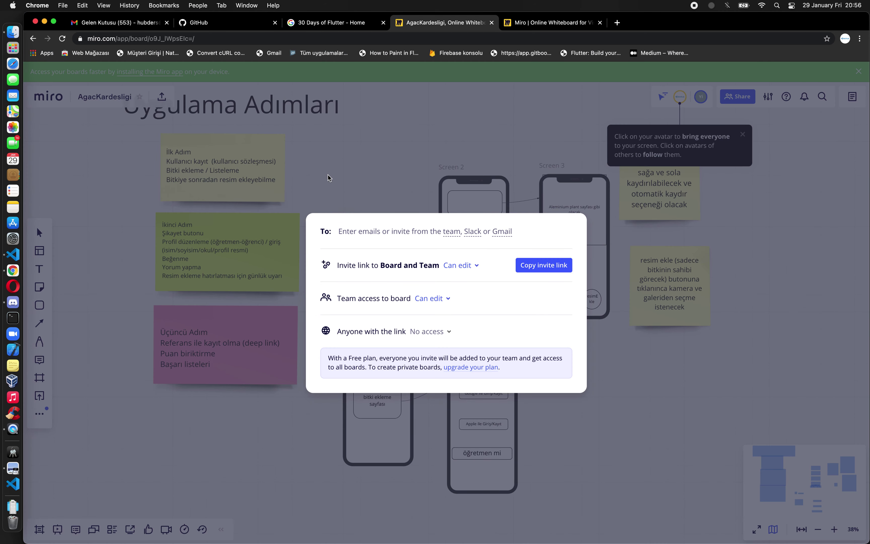
# - Close the Share dialog and avatar tip, then select Screen 4's öğretmen mi box
pyautogui.click(680, 406)
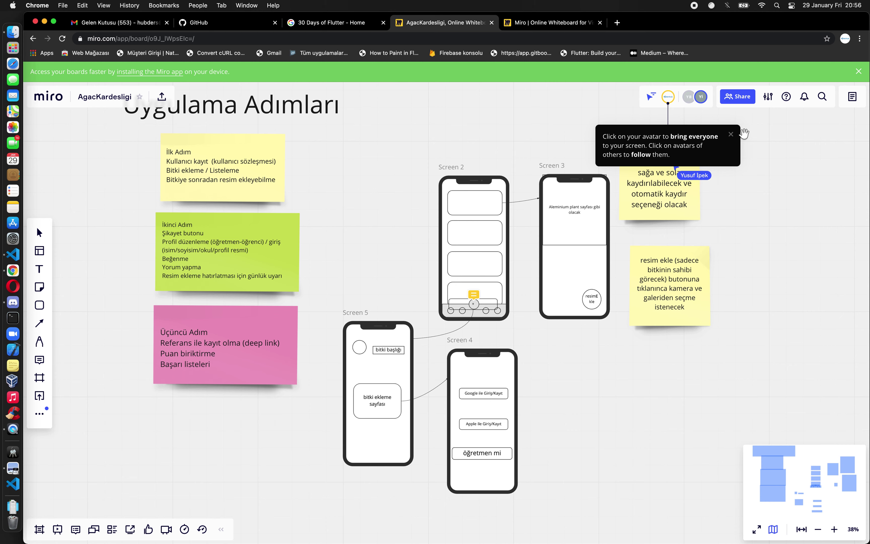
pyautogui.click(731, 135)
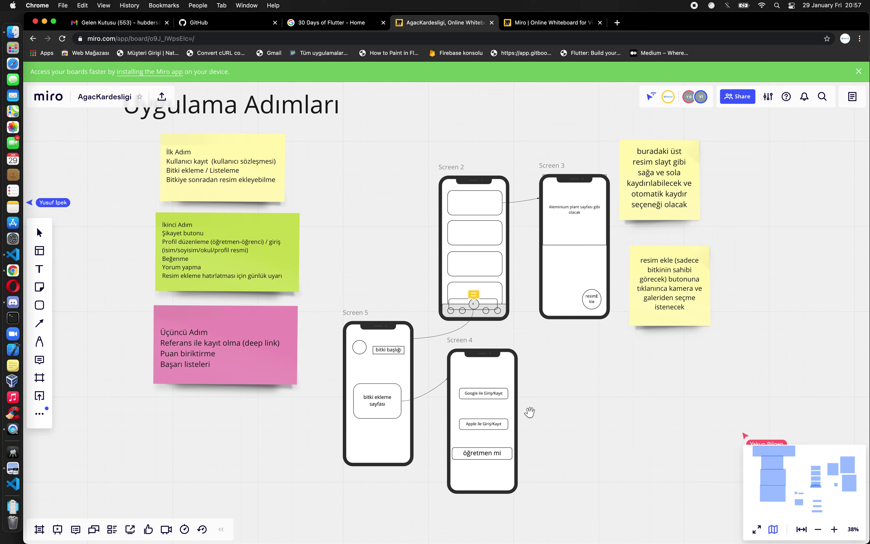
pyautogui.click(480, 452)
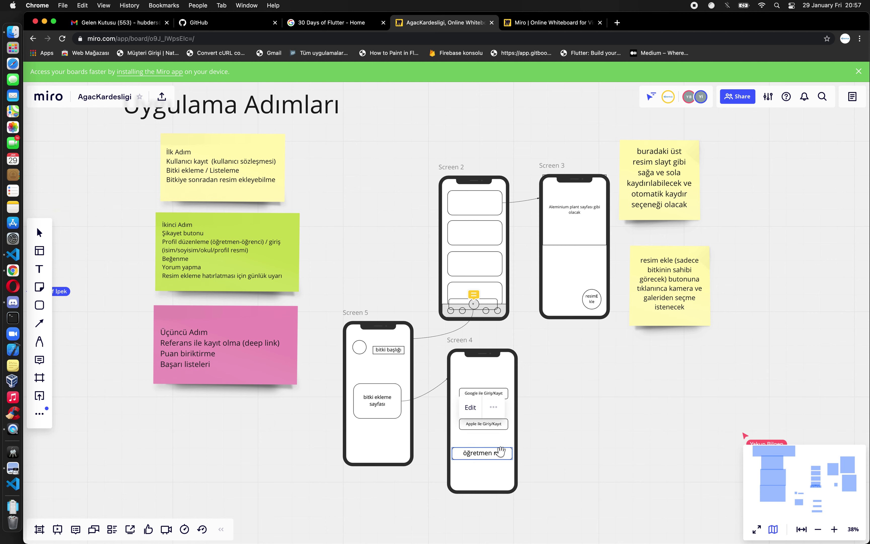
pyautogui.click(493, 407)
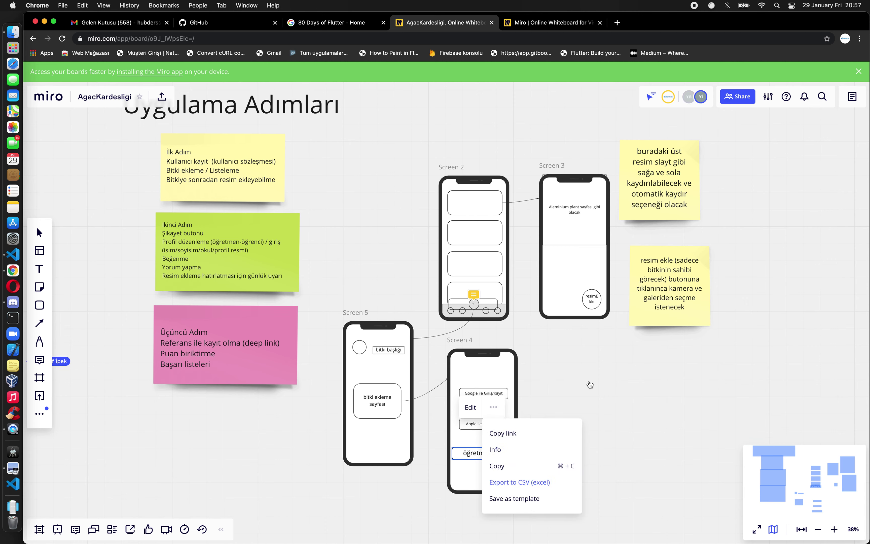
pyautogui.click(515, 434)
pyautogui.click(475, 455)
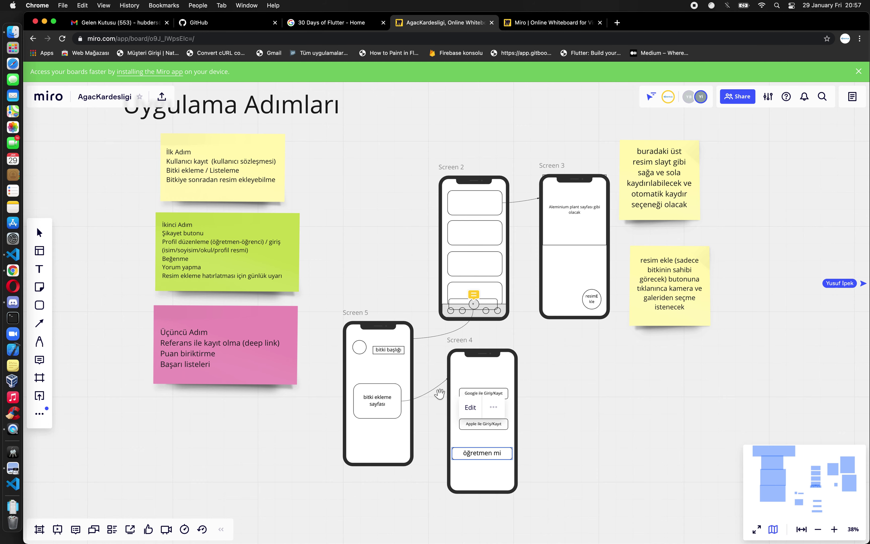
pyautogui.scroll(5, 483, 441)
# - Delete the öğretmen mi text box from Screen 4, leaving the Google and Apple buttons
pyautogui.scroll(3, 539, 429)
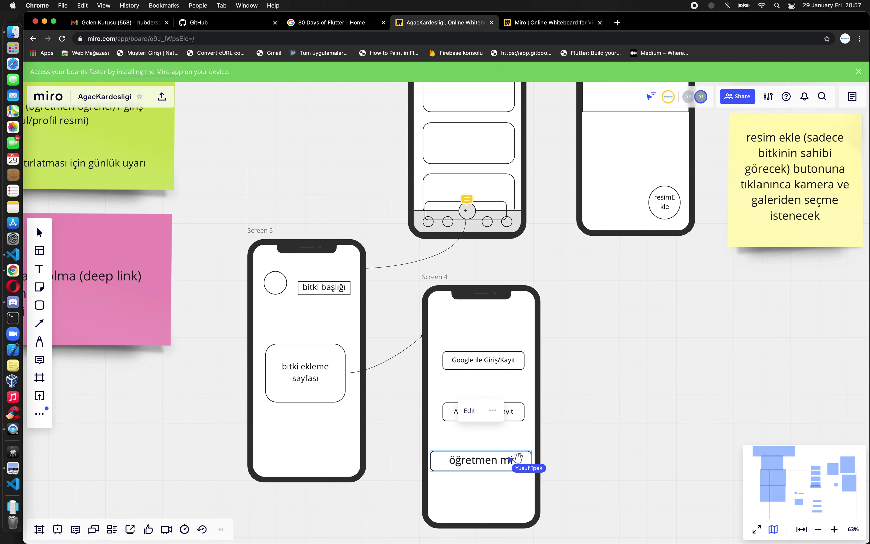
pyautogui.click(499, 472)
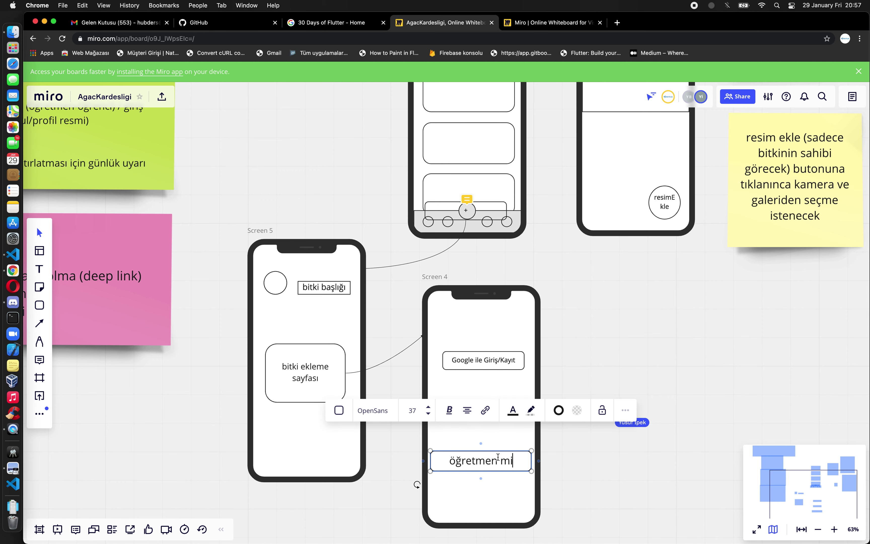
pyautogui.press('BackSpace')
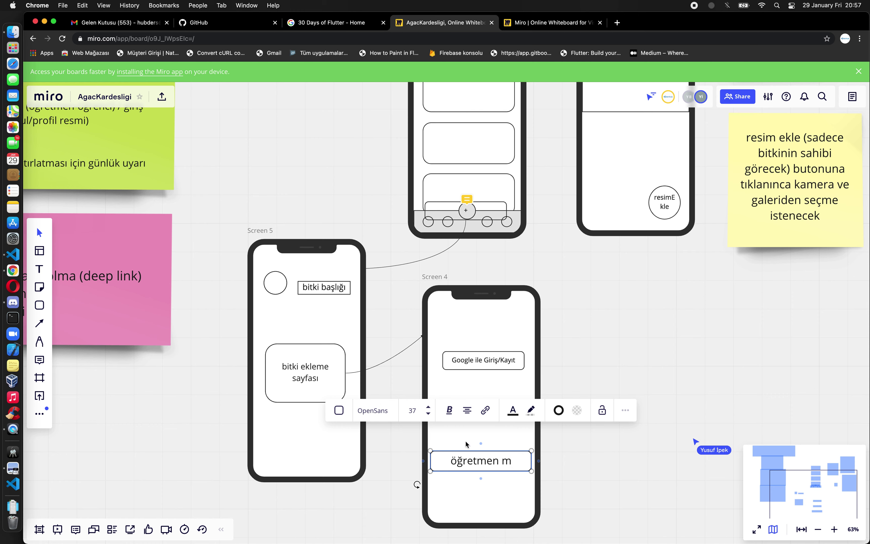
pyautogui.press('Escape')
pyautogui.click(442, 464)
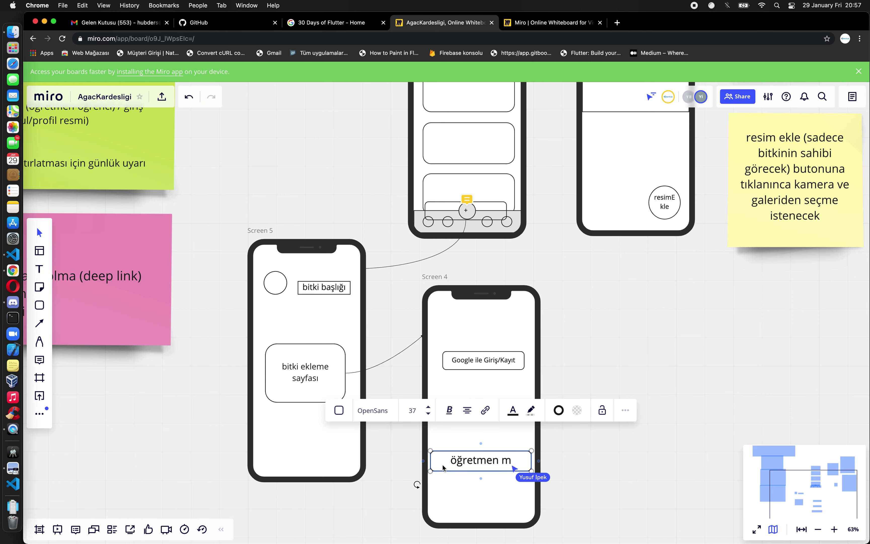
pyautogui.press('Delete')
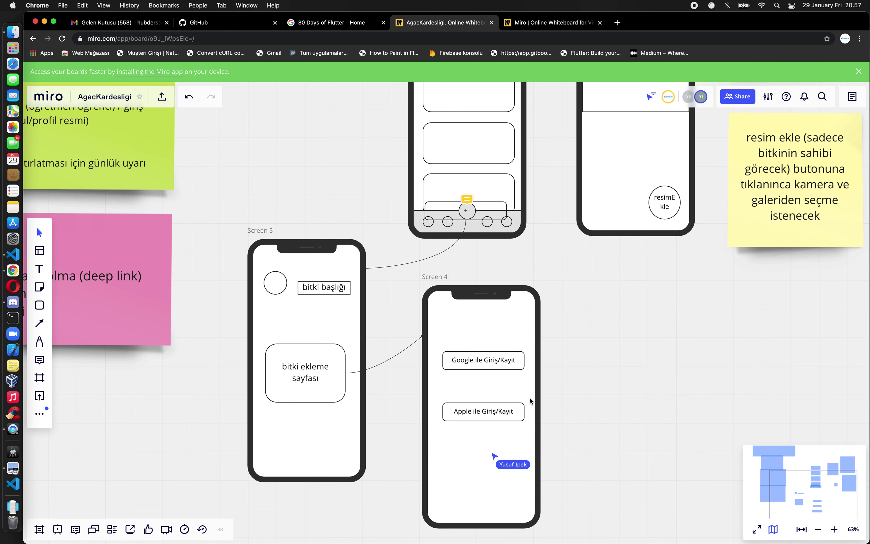
pyautogui.scroll(-2, 530, 398)
pyautogui.scroll(-2, 530, 398)
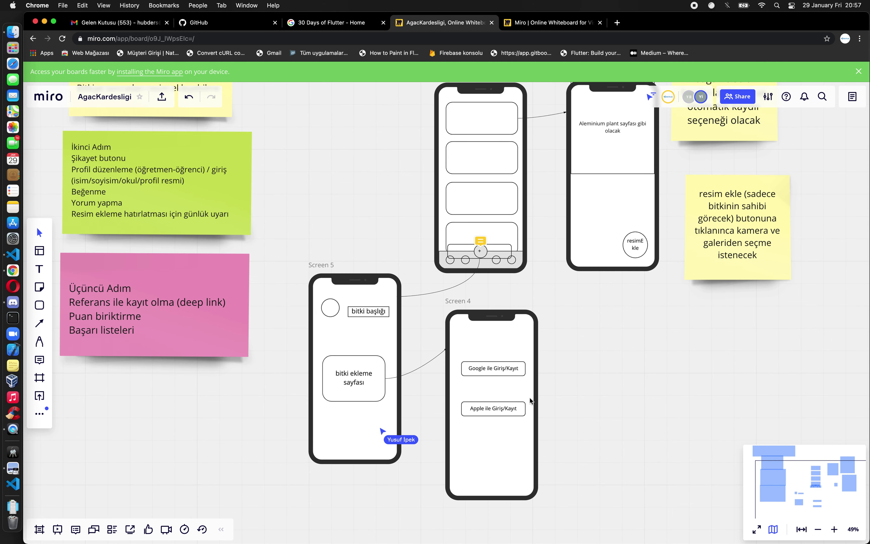
pyautogui.scroll(-2, 530, 398)
pyautogui.scroll(-2, 529, 397)
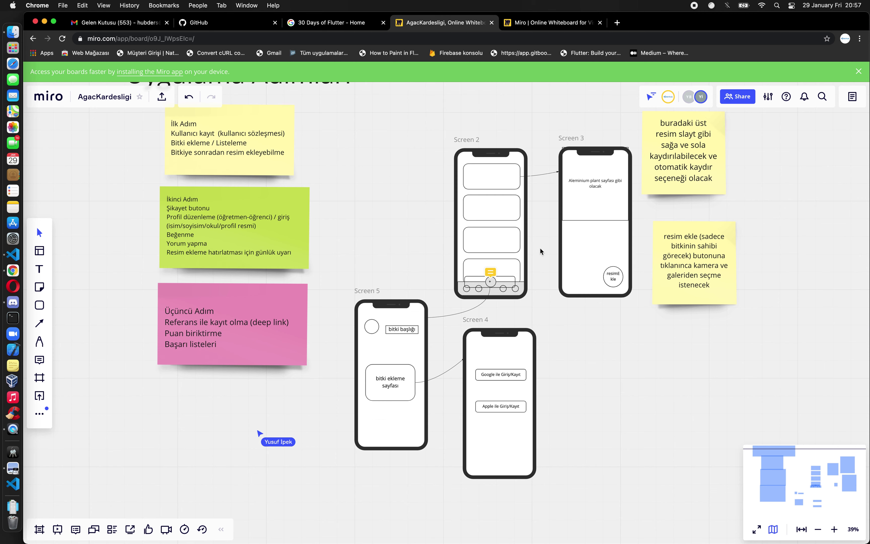
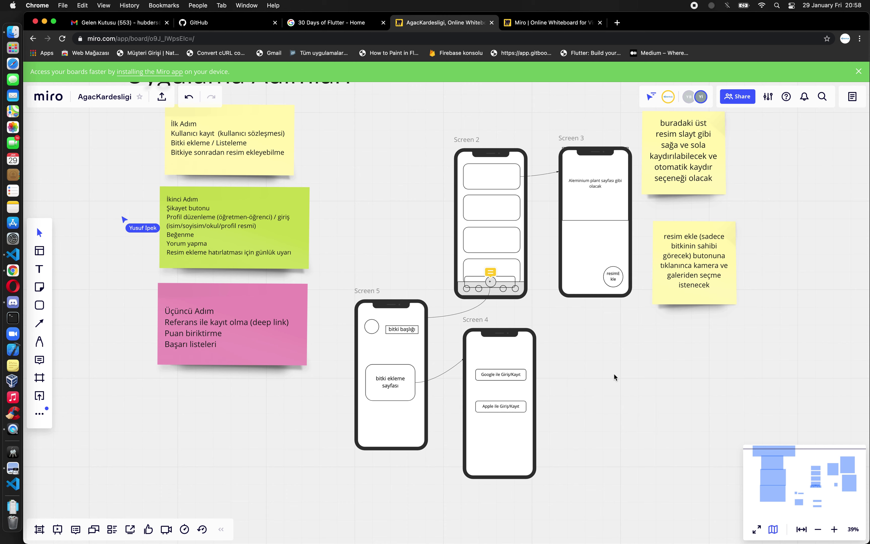
# - Close the shape options and pick the Sticky note tool to show its colour palette
pyautogui.click(39, 306)
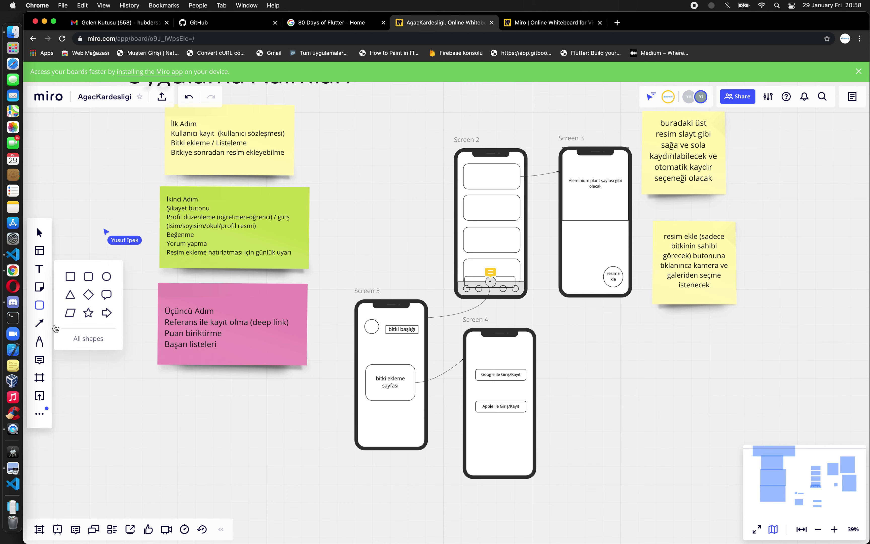
pyautogui.click(70, 275)
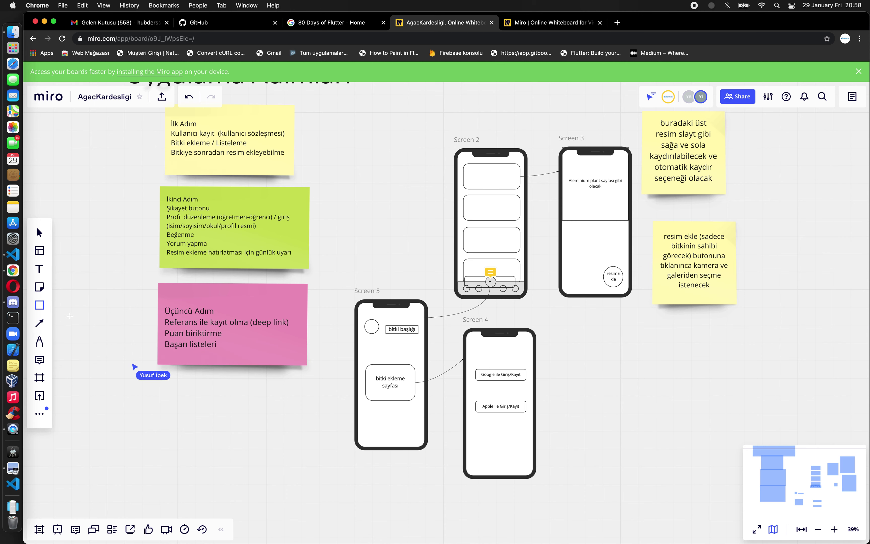
pyautogui.click(39, 287)
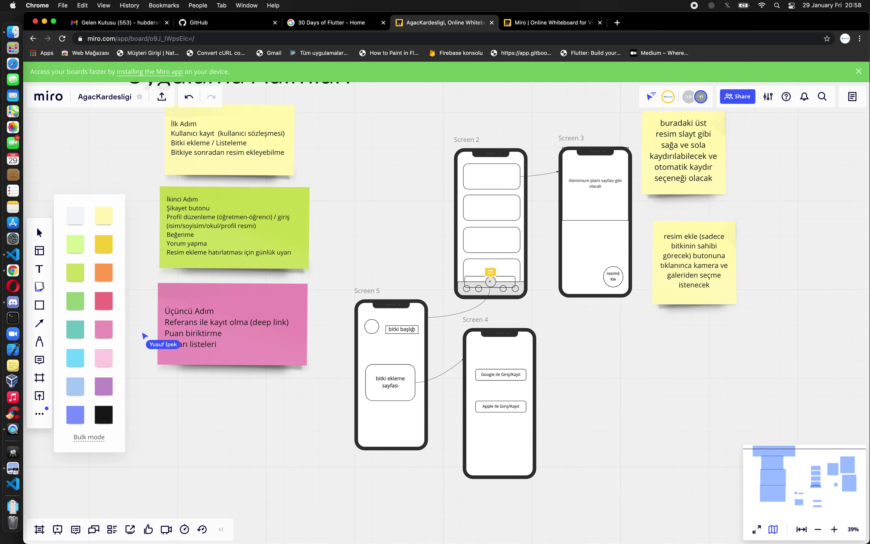
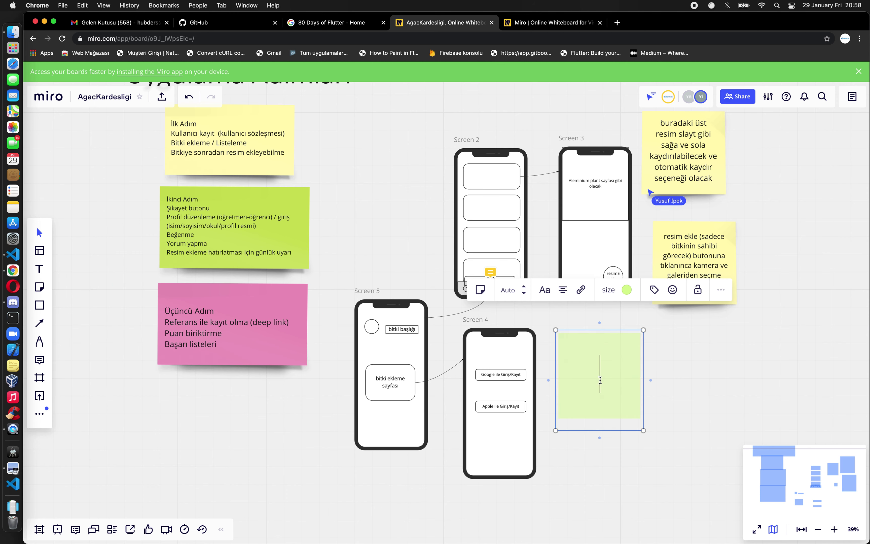
# - Type 'kullanıcı: profil bilgileri', 'eklediği bitkiler', 'beğendiği bitkiler' and 'yorum yaptığı bitkiler' on separate lines in the green note
pyautogui.write('kullanıcı: ')
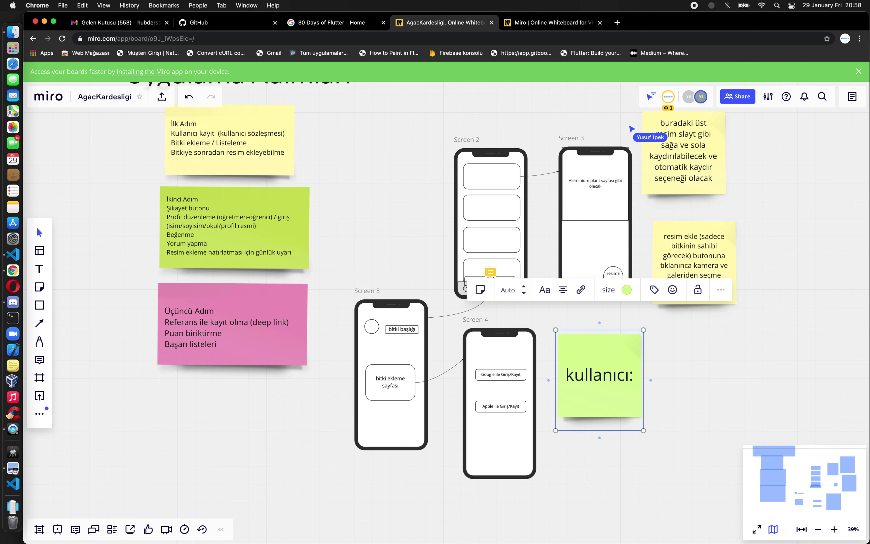
pyautogui.write('profil bil')
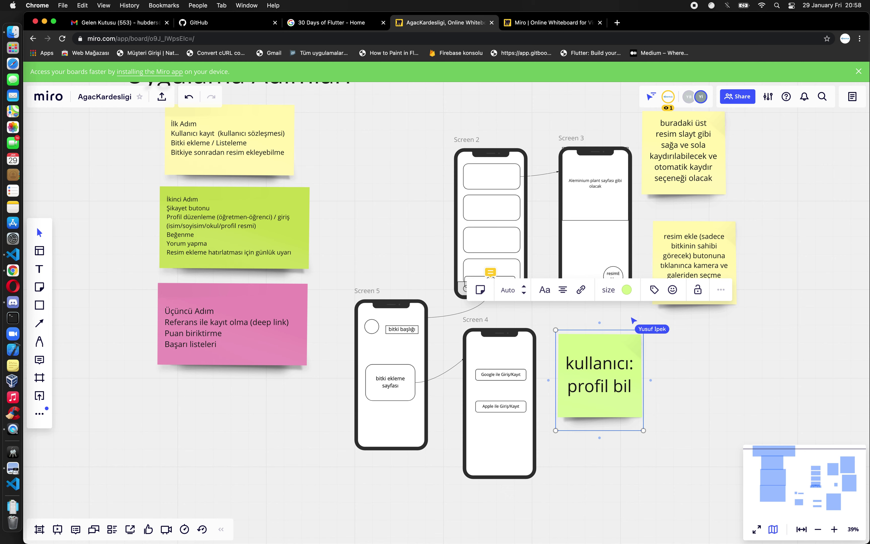
pyautogui.write('gileri')
pyautogui.press('Return')
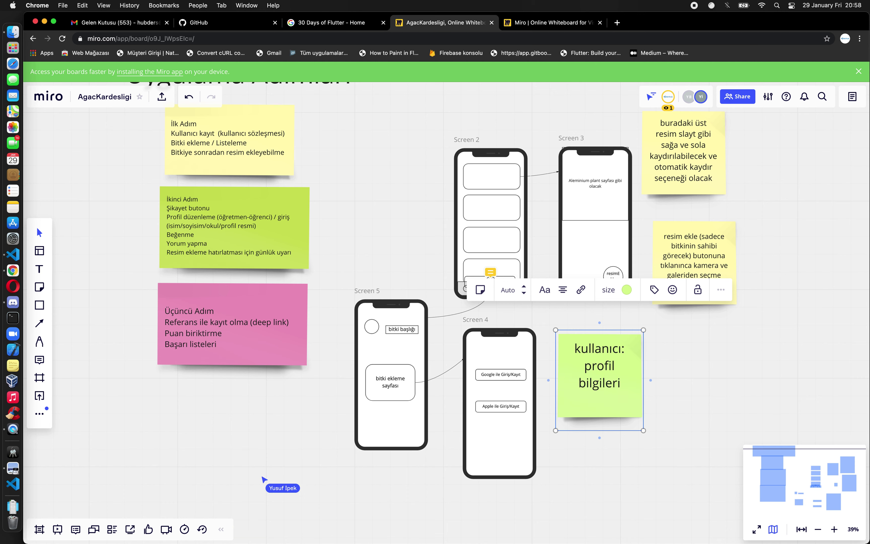
pyautogui.write('ekeldiği bi')
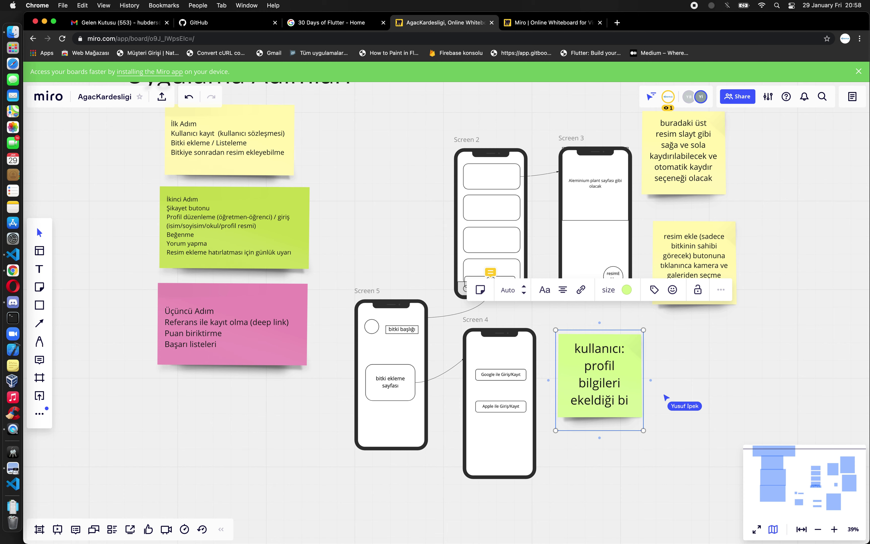
pyautogui.press('BackSpace')
pyautogui.press('BackSpace')
pyautogui.press('BackSpace')
pyautogui.press('BackSpace')
pyautogui.press('BackSpace')
pyautogui.press('BackSpace')
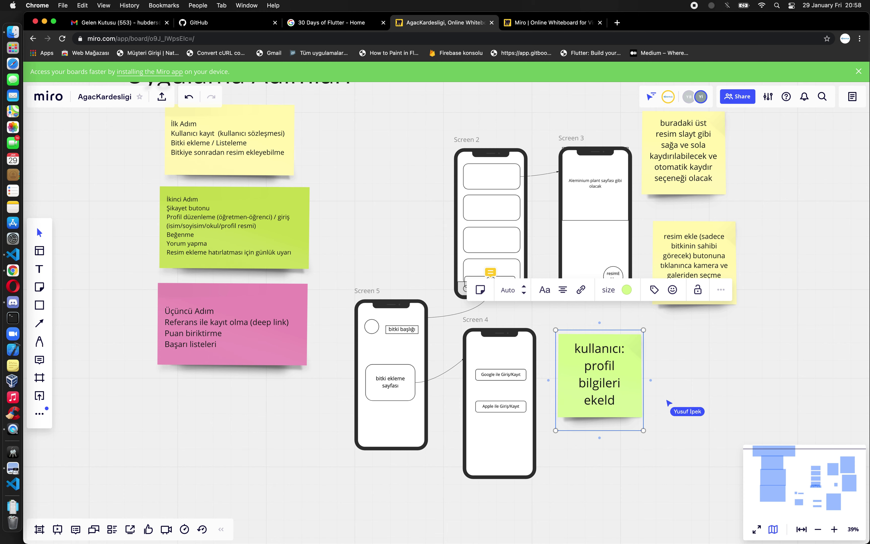
pyautogui.write('lediği bi')
pyautogui.write('tkiler')
pyautogui.write(' b')
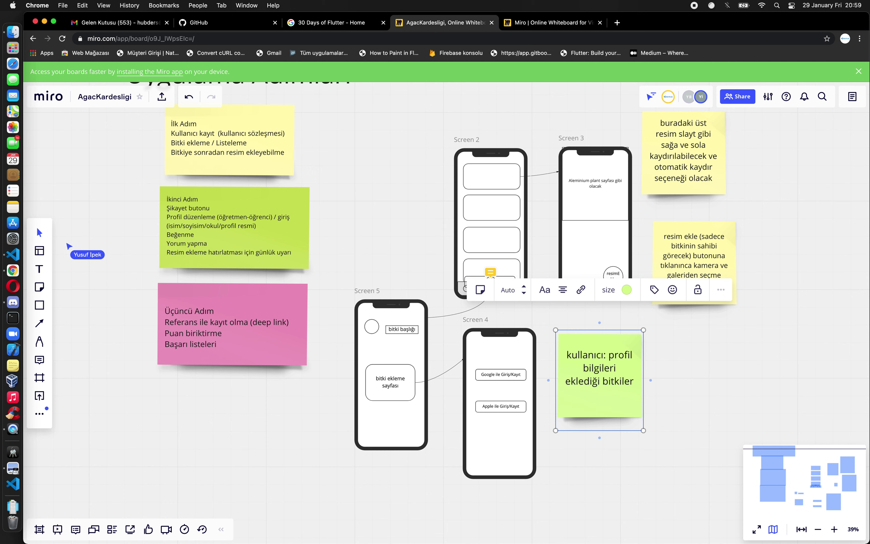
pyautogui.write('e')
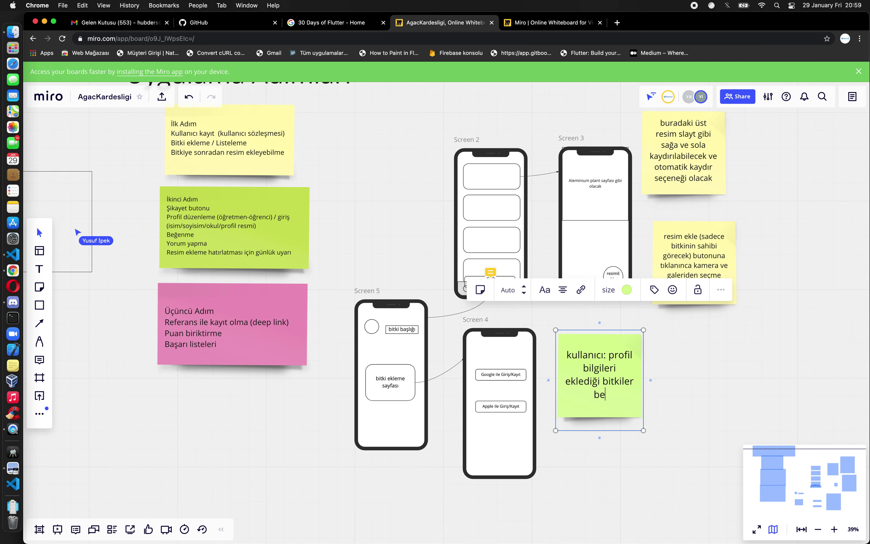
pyautogui.write('ğendiği bitkiler oru')
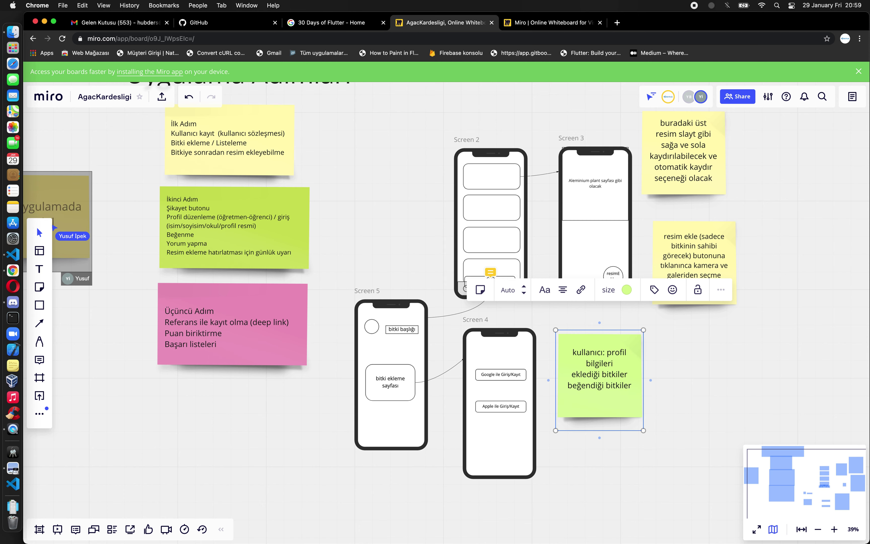
pyautogui.write('yorum')
pyautogui.write(' yaptığı')
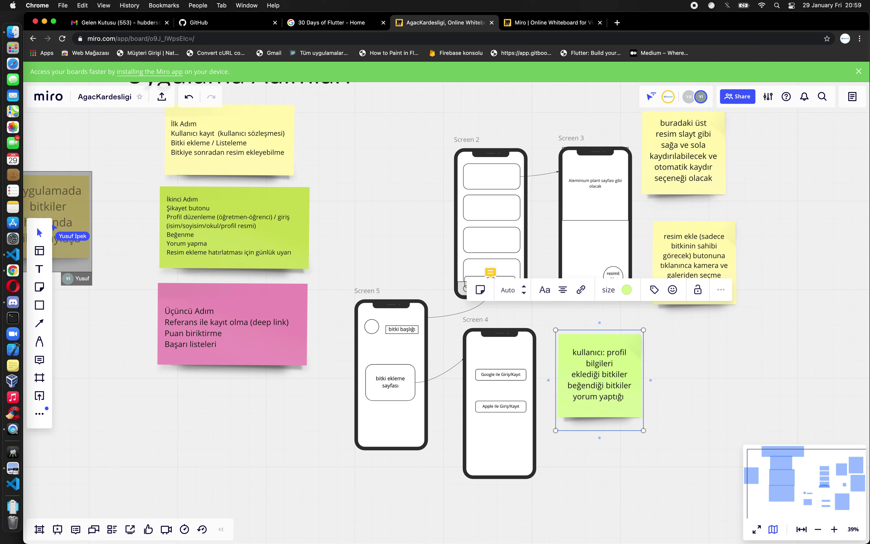
pyautogui.write(' bit')
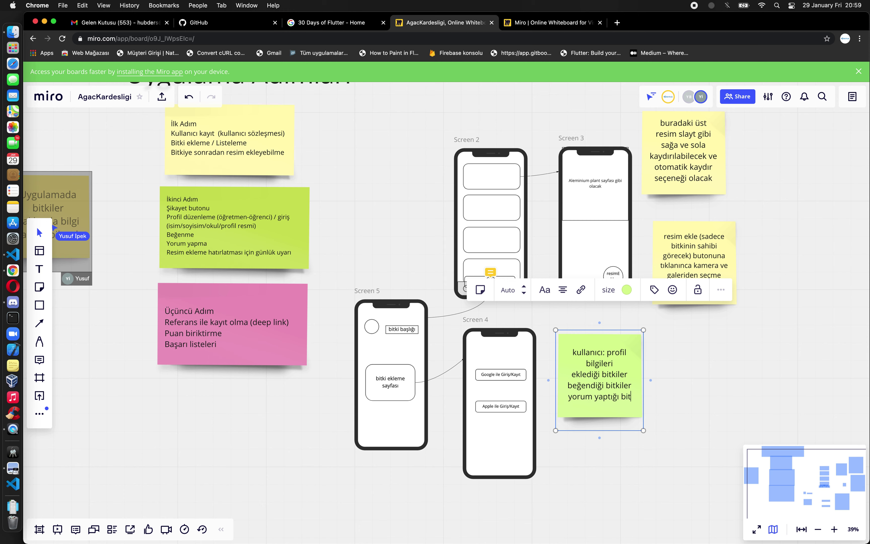
pyautogui.write('kiler')
pyautogui.press('Return')
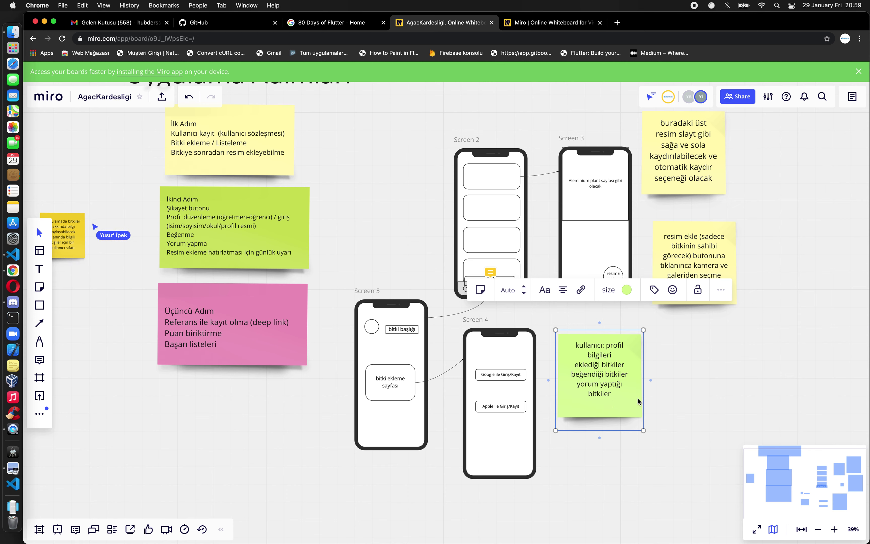
# - Add 'kayıt tarihi' and 'puanı' lines and insert 'temel' before 'profil bilgileri'
pyautogui.write('kayıt')
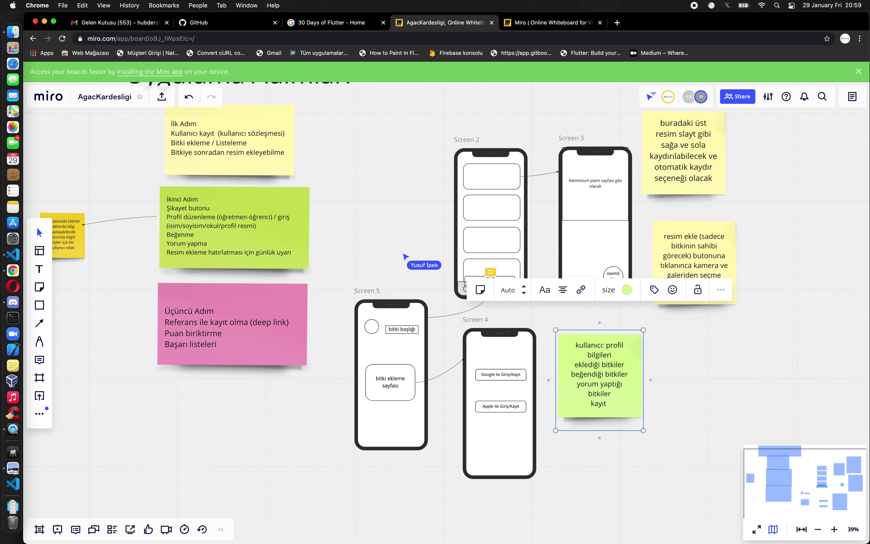
pyautogui.write(' tarihi')
pyautogui.press('Return')
pyautogui.write('puanı')
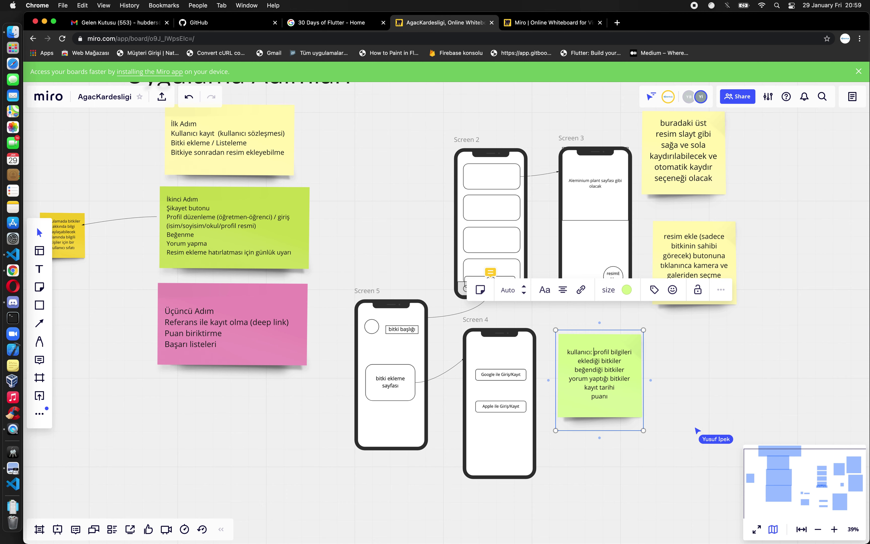
pyautogui.write('temle')
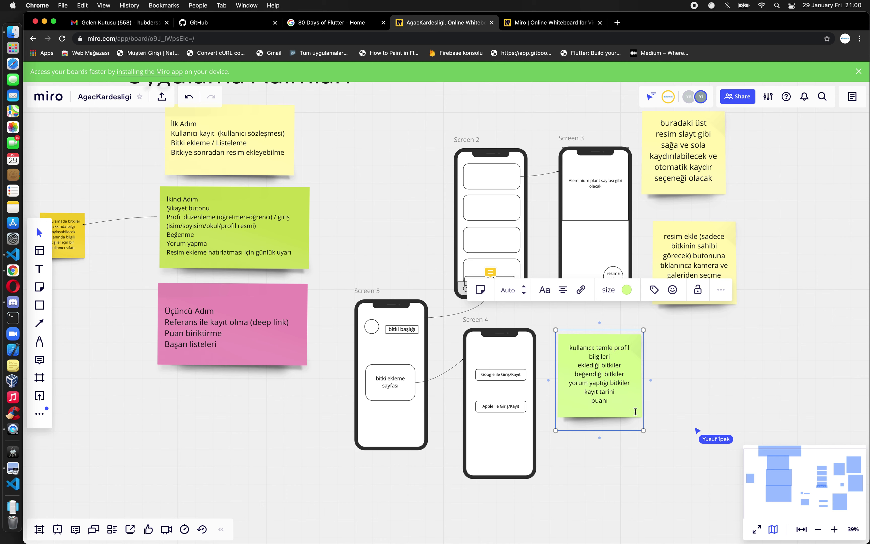
pyautogui.press('BackSpace')
pyautogui.press('BackSpace')
pyautogui.press('BackSpace')
pyautogui.write('el')
# - Remove the extra blank line after 'puanı' and exit note editing
pyautogui.click(610, 403)
pyautogui.press('Return')
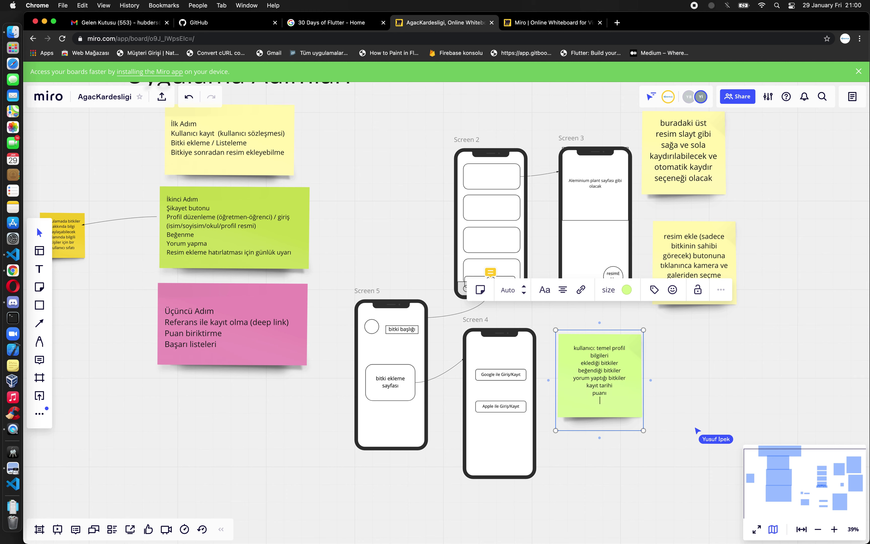
pyautogui.press('BackSpace')
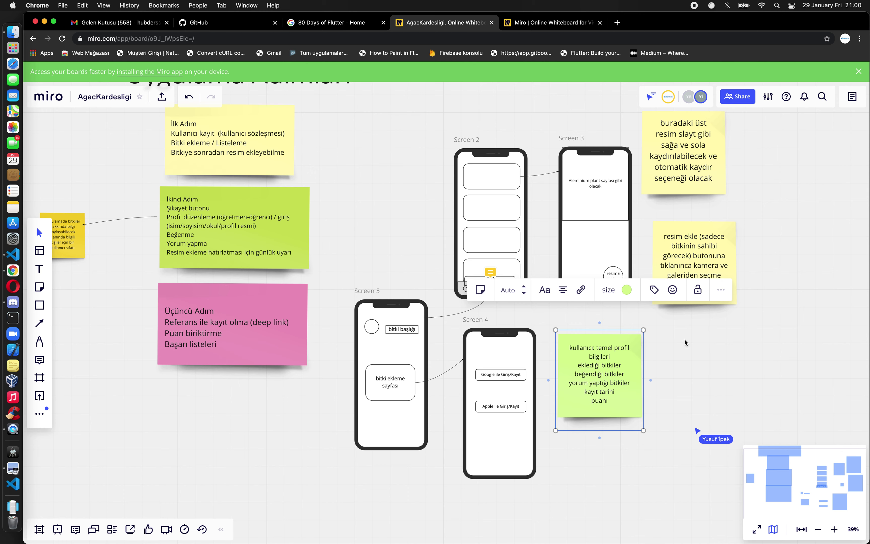
pyautogui.press('Escape')
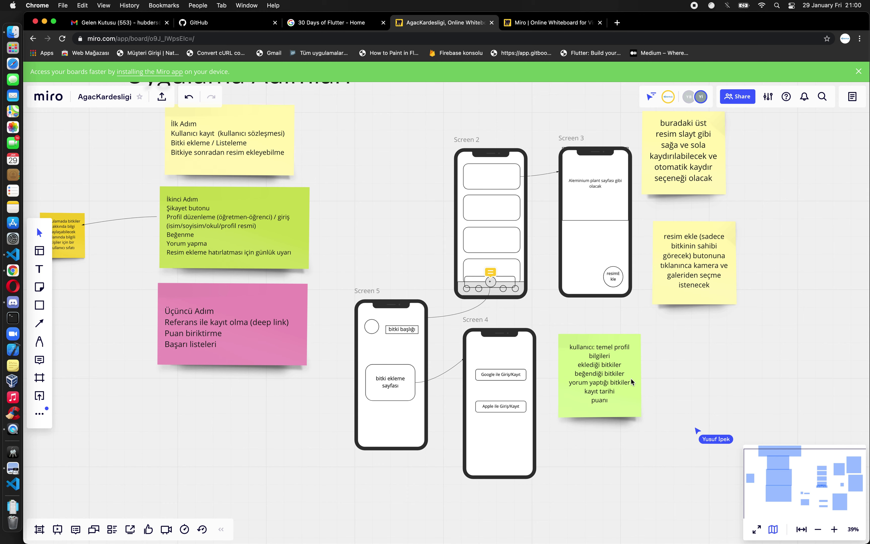
# - Start an 'işlemler:' section below 'puanı' with 'bitki ekleme' as its first item
pyautogui.doubleClick(616, 400)
pyautogui.press('Return')
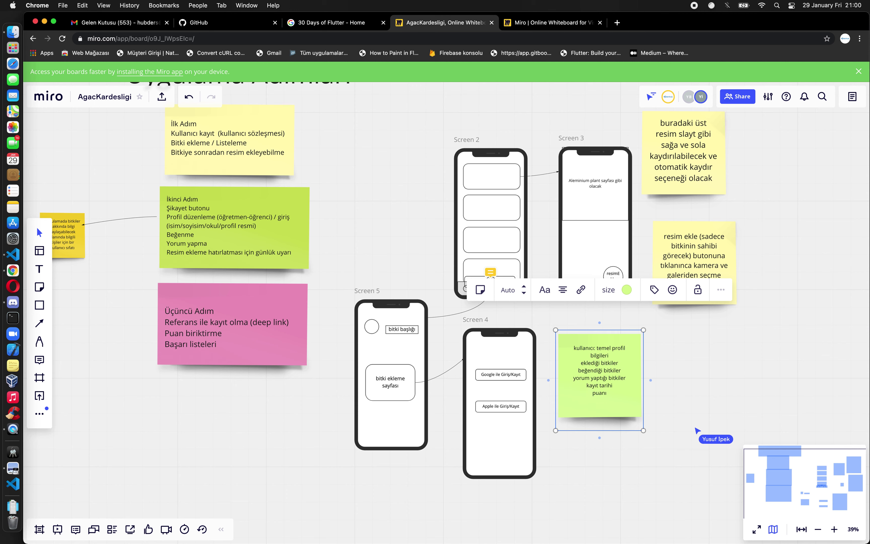
pyautogui.press('Return')
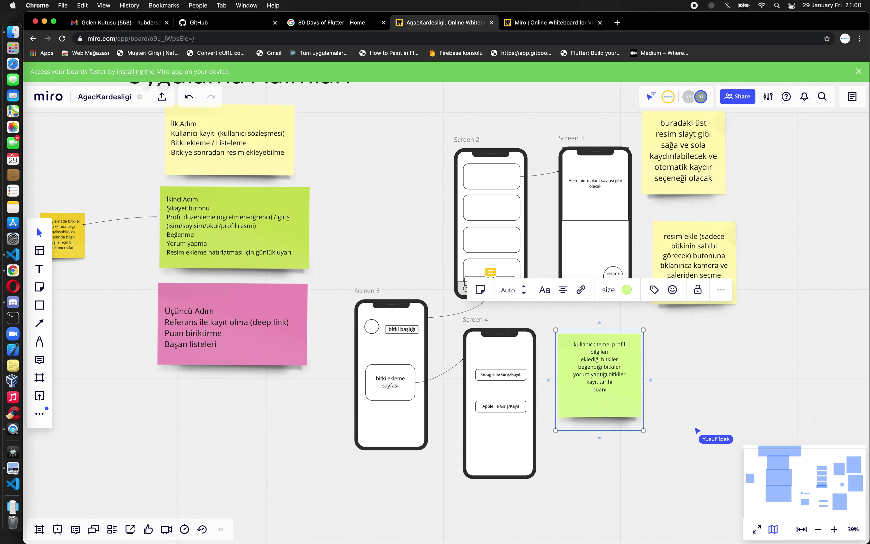
pyautogui.write('işlemler:')
pyautogui.press('Return')
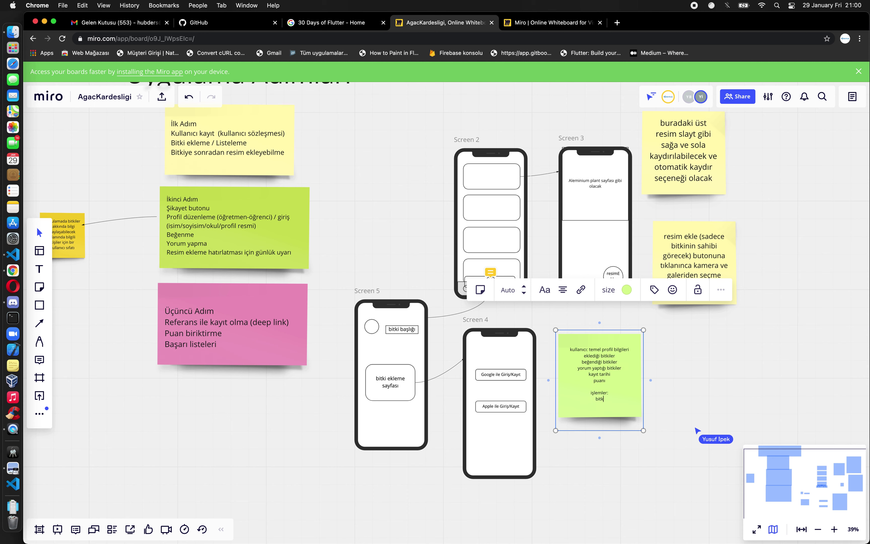
pyautogui.write('i ekleme')
pyautogui.click(615, 355)
# - Add 'bitkiye resim ekleme' as the next operation
pyautogui.press('Return')
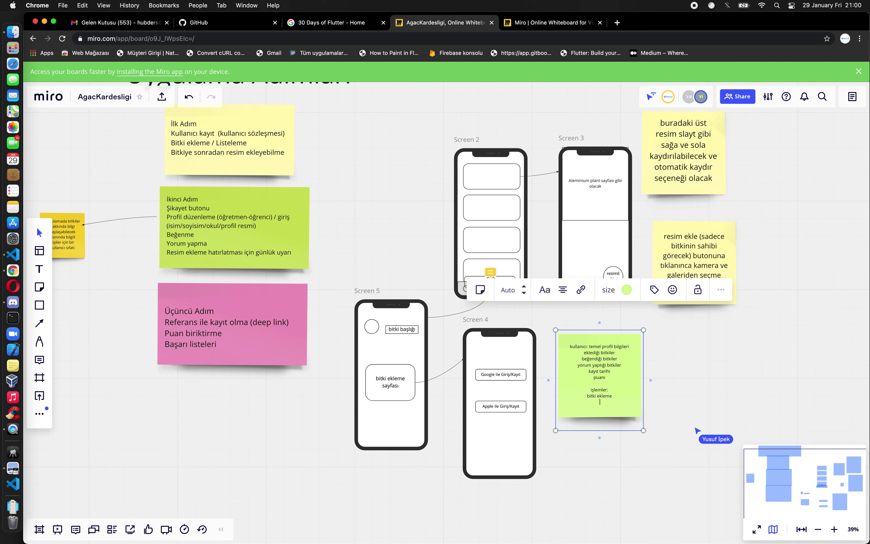
pyautogui.write('ye resim')
pyautogui.press('BackSpace')
pyautogui.press('BackSpace')
pyautogui.press('BackSpace')
pyautogui.press('BackSpace')
pyautogui.press('BackSpace')
pyautogui.press('BackSpace')
pyautogui.press('BackSpace')
pyautogui.press('BackSpace')
pyautogui.write('kleme')
pyautogui.press('Return')
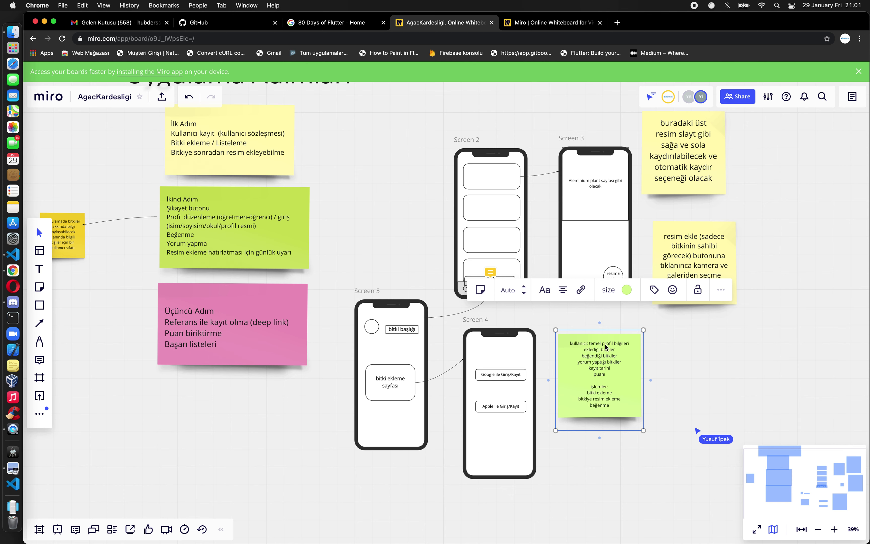
# - Change 'beğenme' to 'beğen', add 'yorum yap', and enlarge the green note
pyautogui.doubleClick(604, 405)
pyautogui.write('beğen')
pyautogui.press('Return')
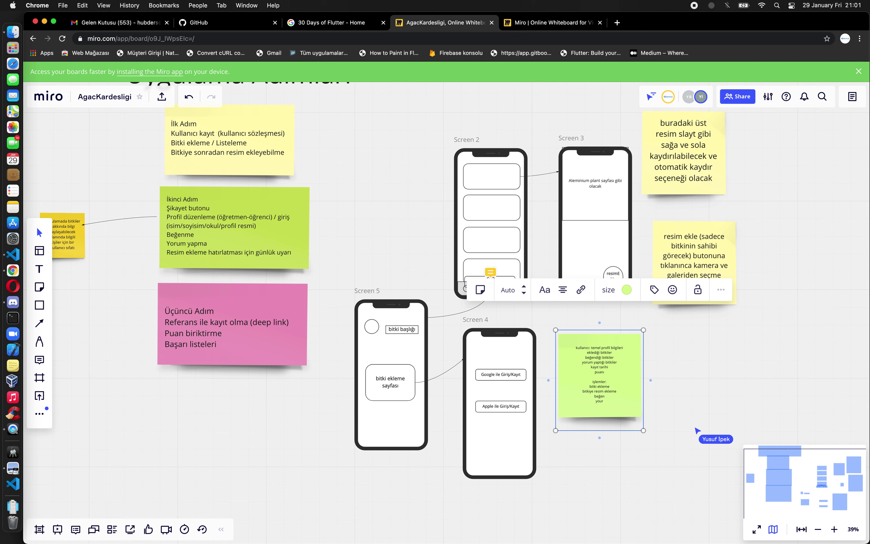
pyautogui.write('rum yap')
pyautogui.moveTo(644, 431); pyautogui.dragTo(677, 479)
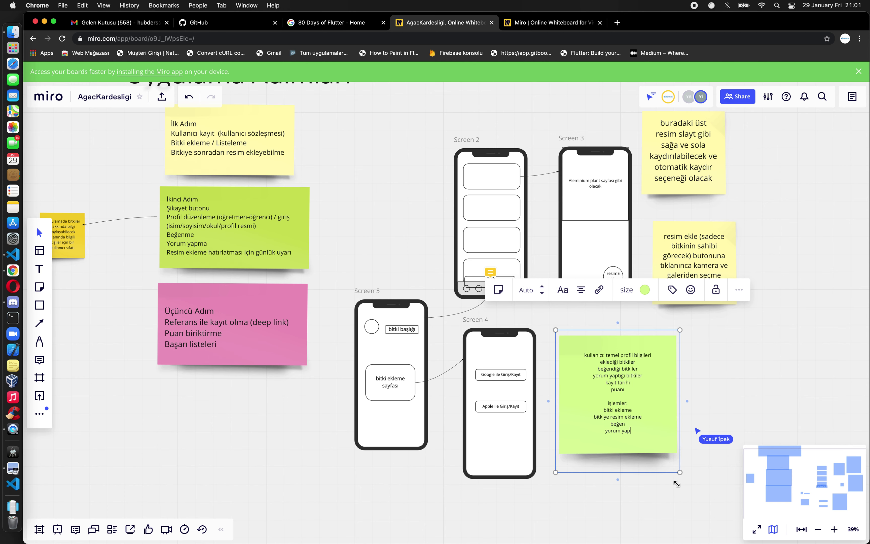
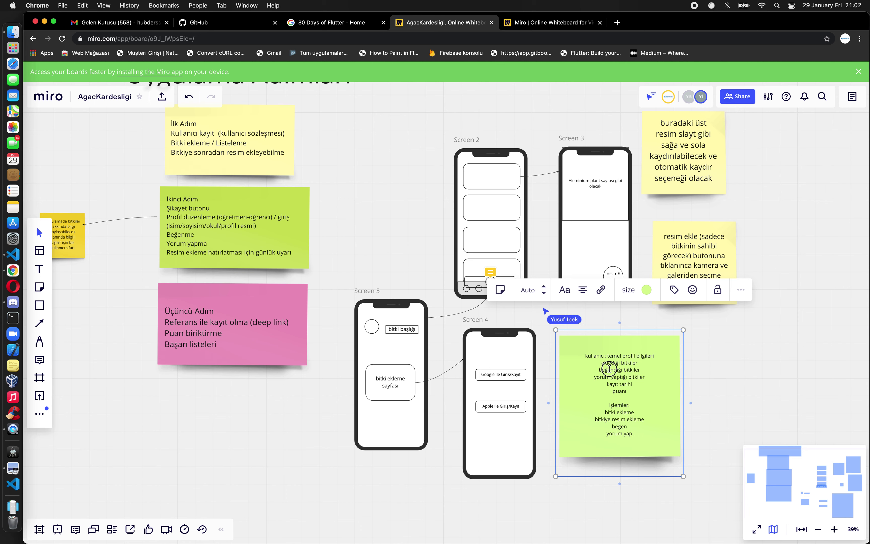
# - Deselect the green note and choose a yellow sticky note from the colour palette
pyautogui.moveTo(629, 391); pyautogui.dragTo(601, 362)
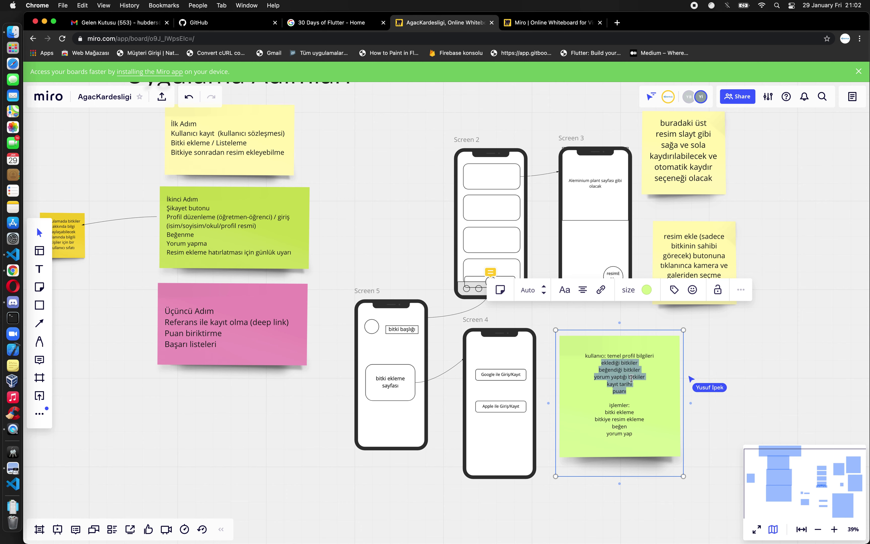
pyautogui.click(691, 350)
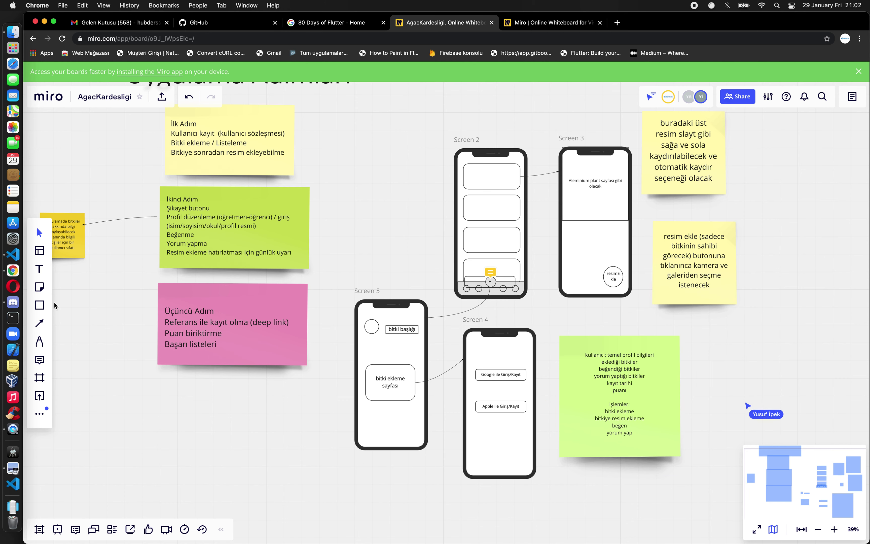
pyautogui.click(39, 287)
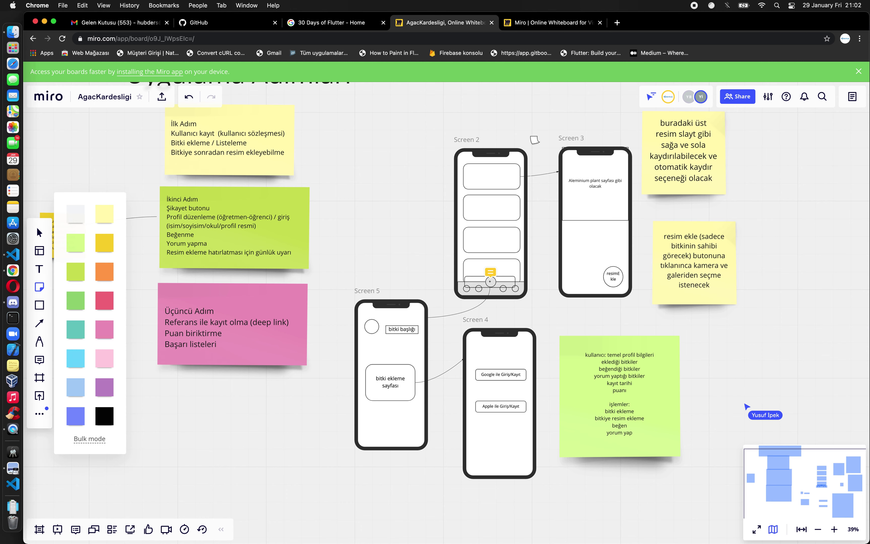
pyautogui.click(104, 243)
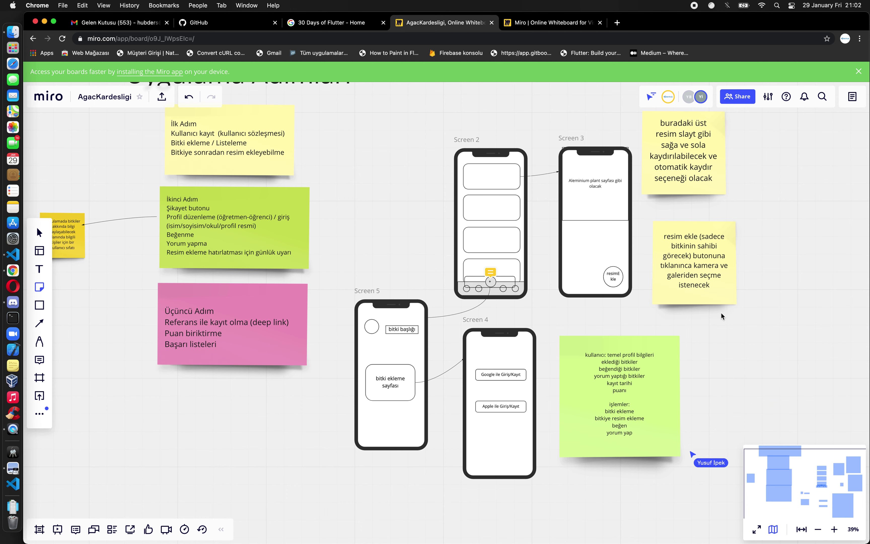
# - Place a yellow note beside the green one reading 'bitki temel bilgileri (türü/başlığı/vs)'
pyautogui.click(730, 345)
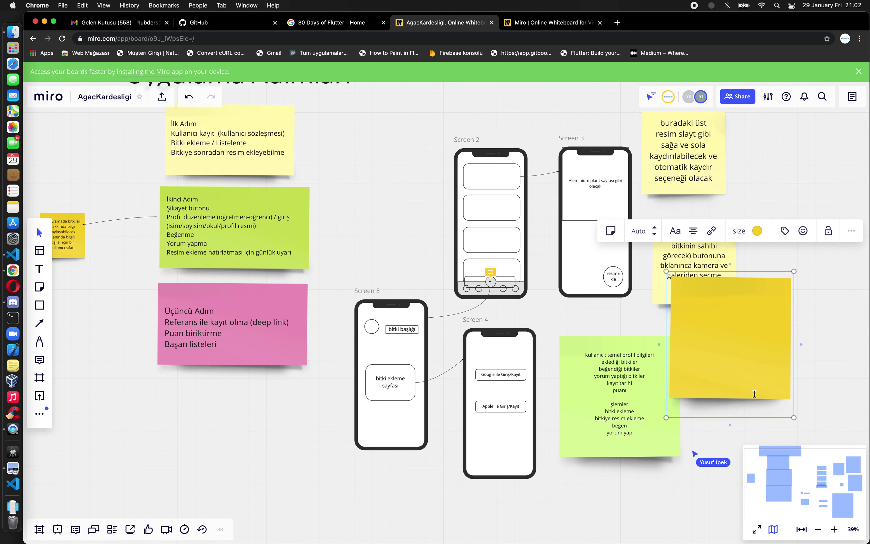
pyautogui.write('bitki')
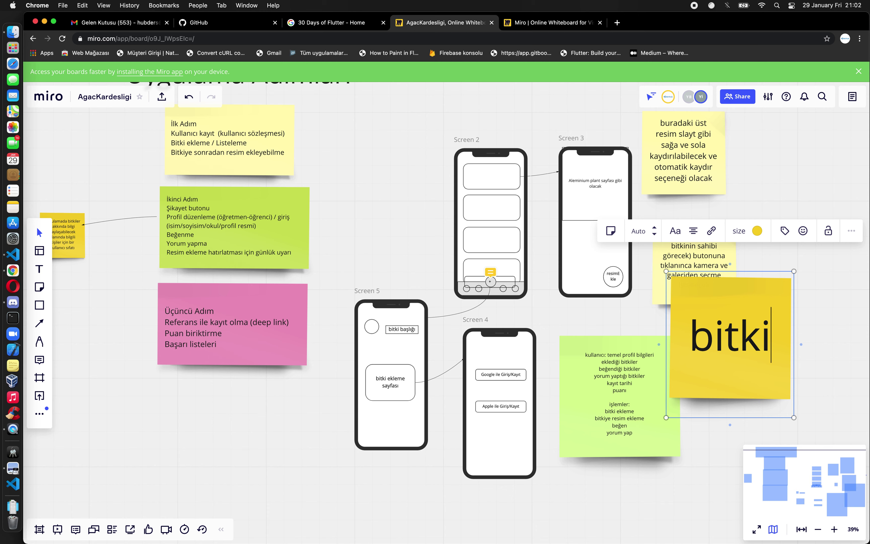
pyautogui.press('Return')
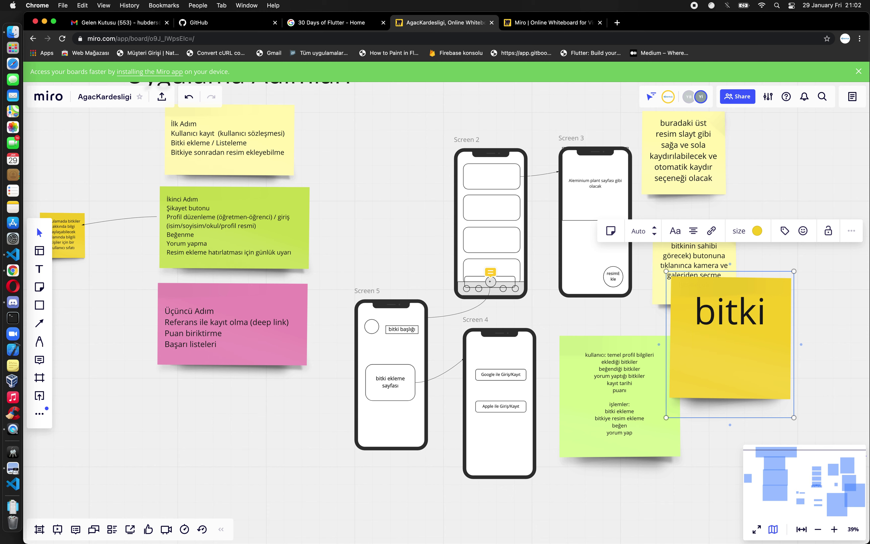
pyautogui.write('te')
pyautogui.write('mel bilgileri (türü )')
pyautogui.press('Left')
pyautogui.write('türü')
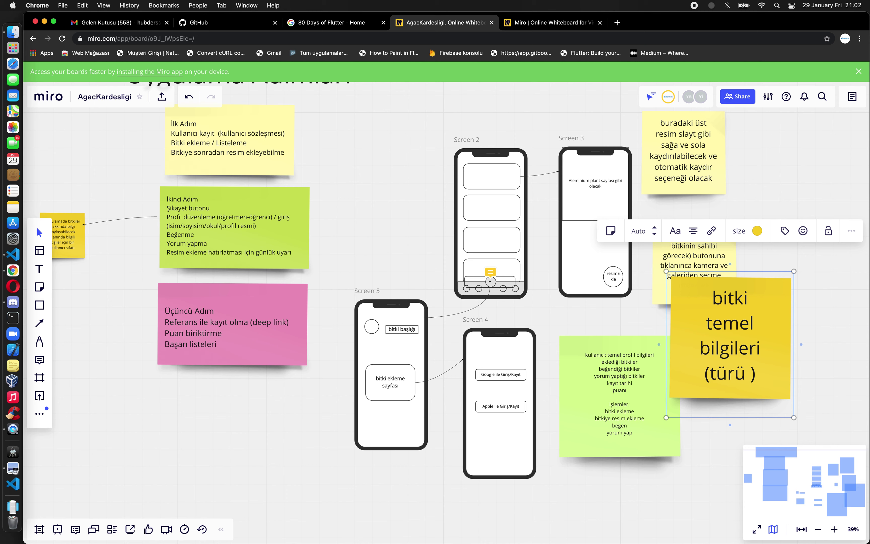
pyautogui.press('BackSpace')
pyautogui.write('/başlığı/vs')
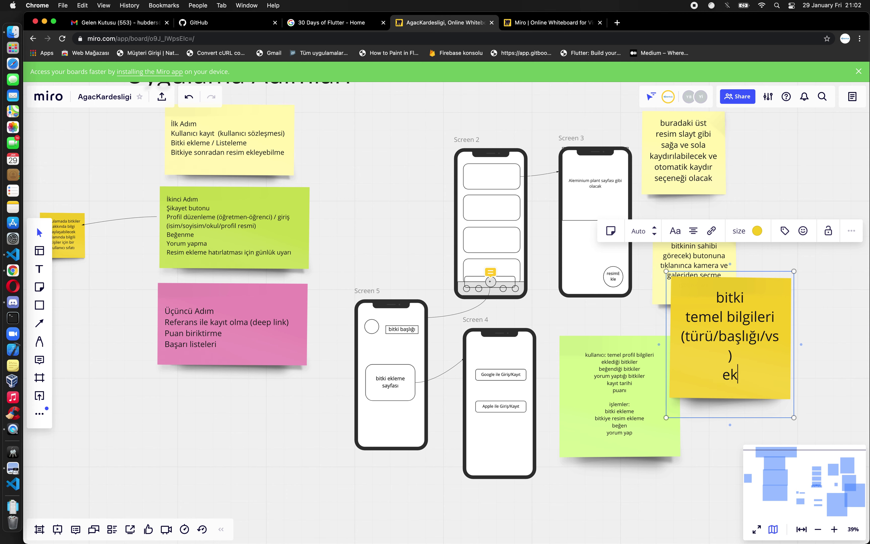
# - Add lines 'ekilme tarihi', 'uygulanma eklenme tarihi' and 'resimler' to the yellow note
pyautogui.write('ilme tari')
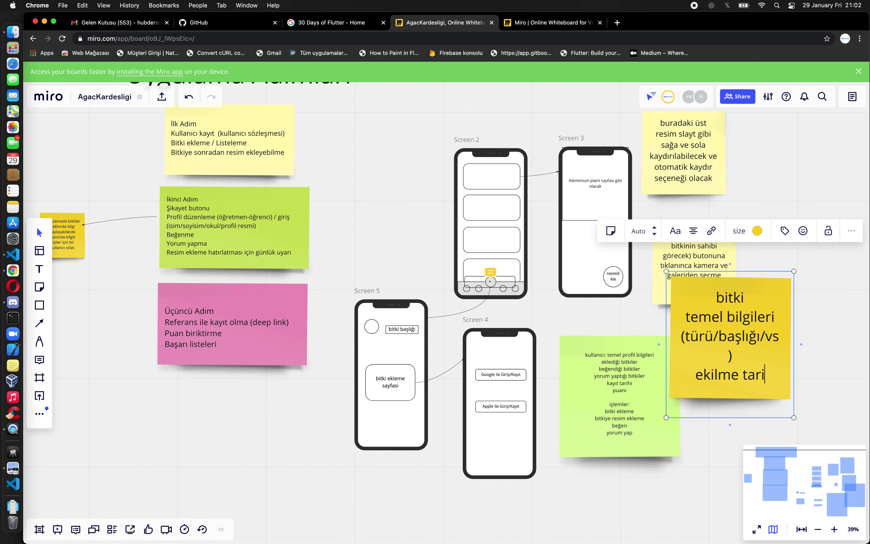
pyautogui.write('hi')
pyautogui.press('Return')
pyautogui.write('uygulanma eklenme tarihi')
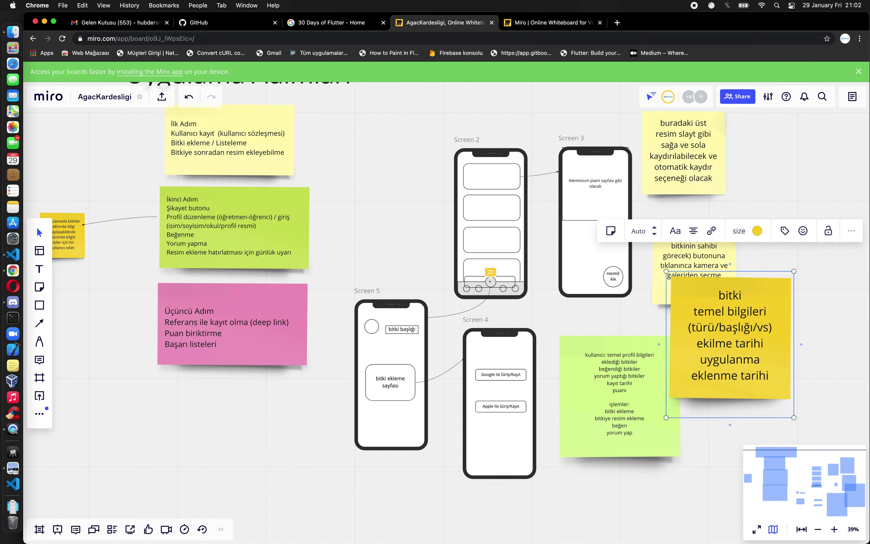
pyautogui.press('Return')
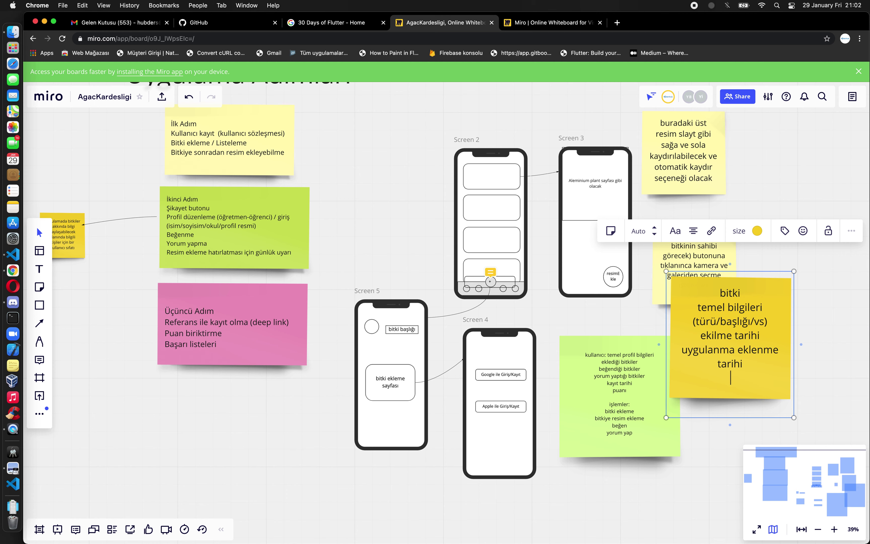
pyautogui.write('resimler')
pyautogui.click(698, 322)
pyautogui.hotkey('shift', 'Right')
pyautogui.hotkey('shift', 'Right')
pyautogui.hotkey('shift', 'Right')
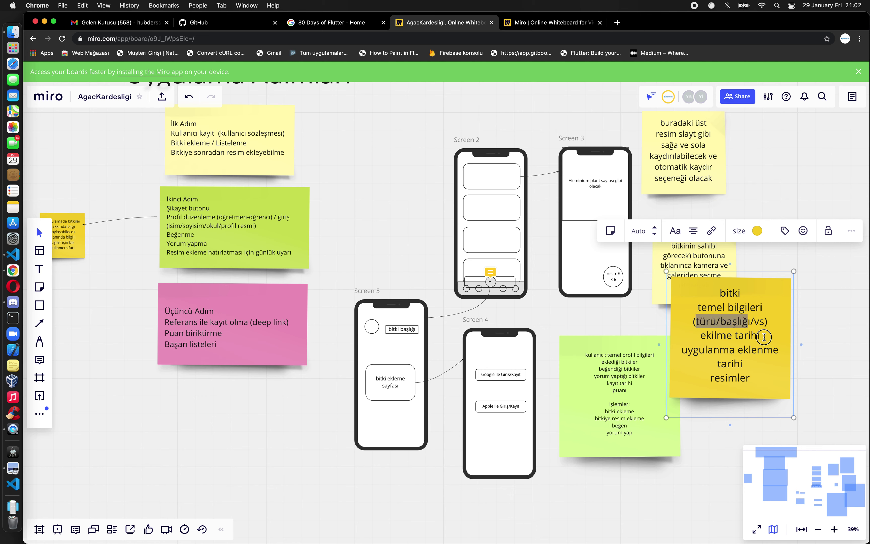
pyautogui.moveTo(698, 335); pyautogui.dragTo(759, 338)
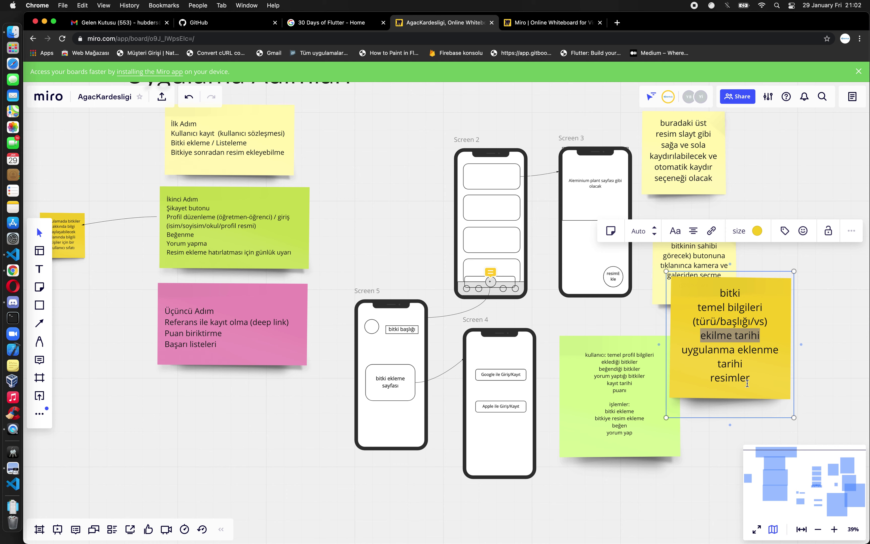
pyautogui.click(728, 386)
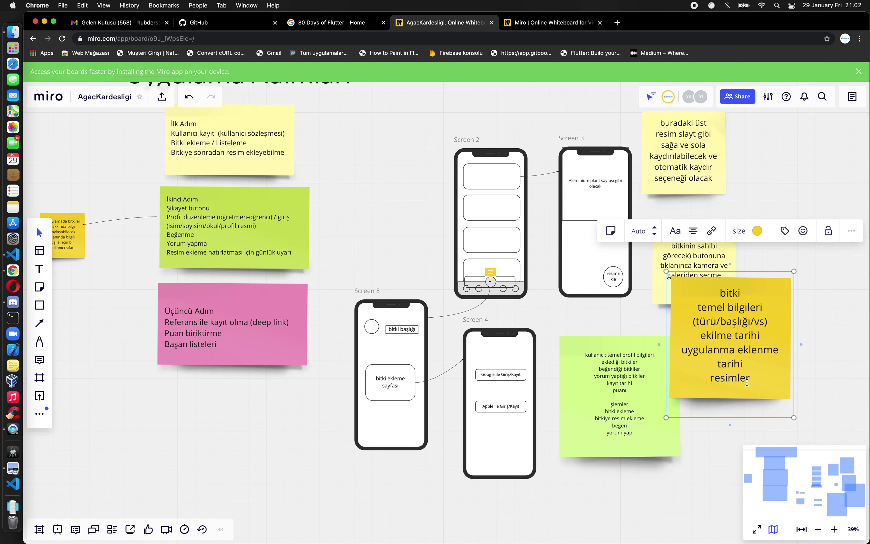
pyautogui.press('Escape')
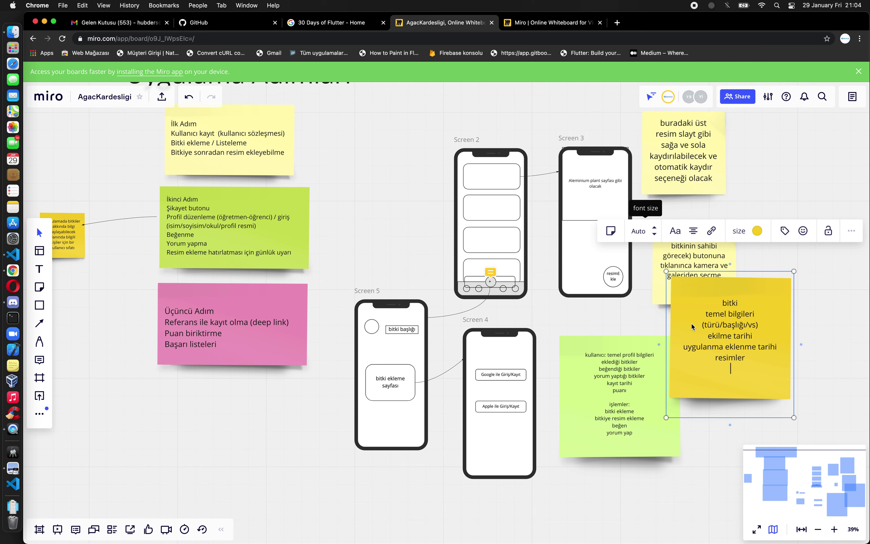
# - Append the lines 'yorumlar' and 'beğeniler/' below 'resimler' in the yellow note
pyautogui.write('yoru')
pyautogui.press('BackSpace')
pyautogui.press('BackSpace')
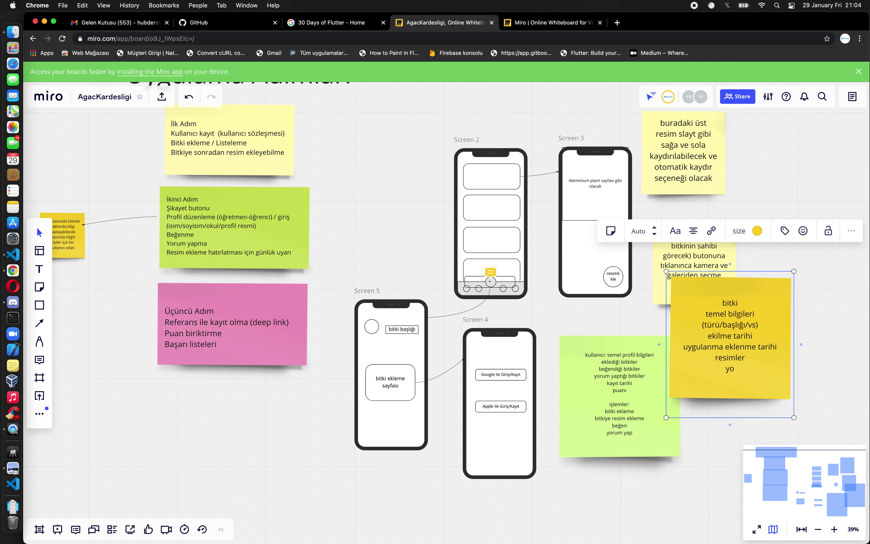
pyautogui.write('rumlar')
pyautogui.press('Return')
pyautogui.write('beğen')
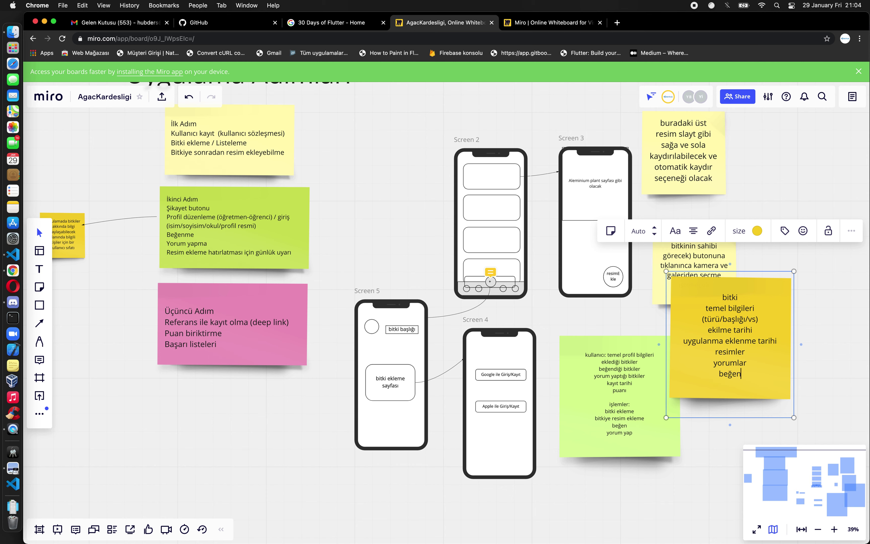
pyautogui.write('iler/beğenme sayısı')
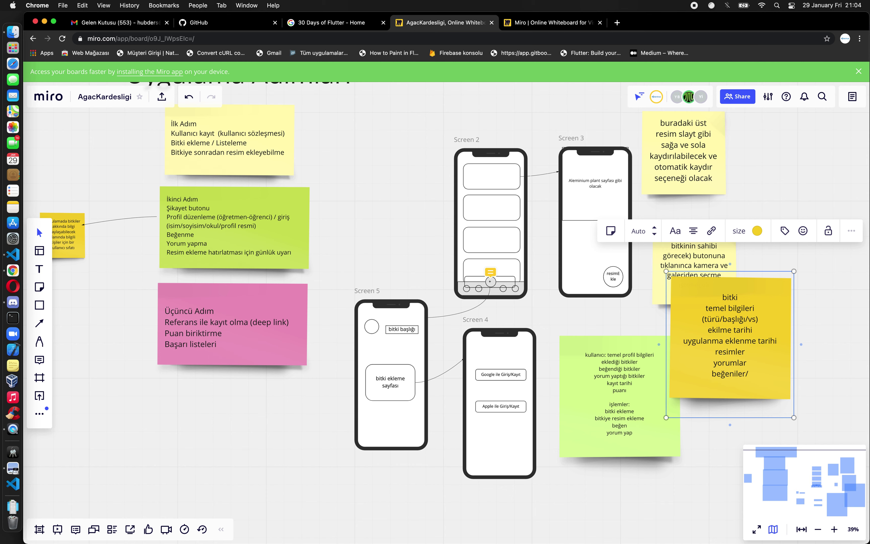
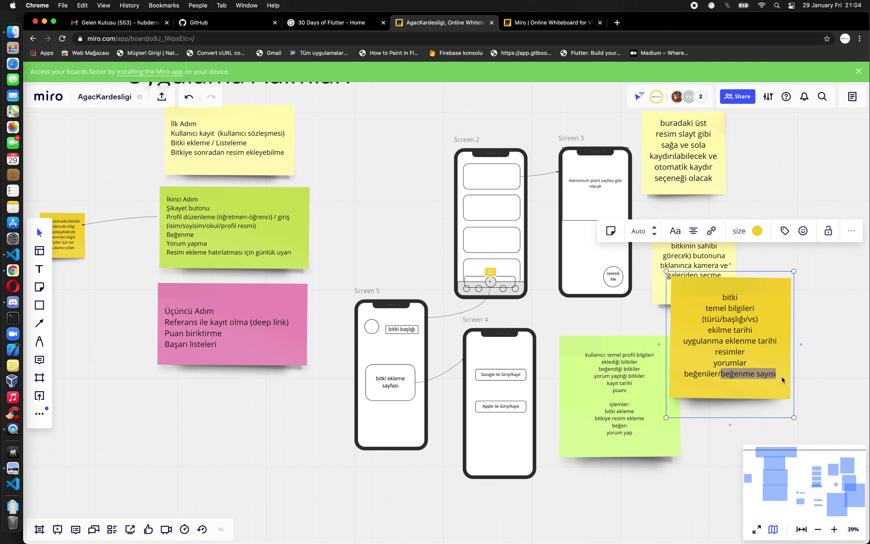
# - Add a 'günlük uyarı saati' line below beğenme sayısı in the yellow bitki note
pyautogui.press('Right')
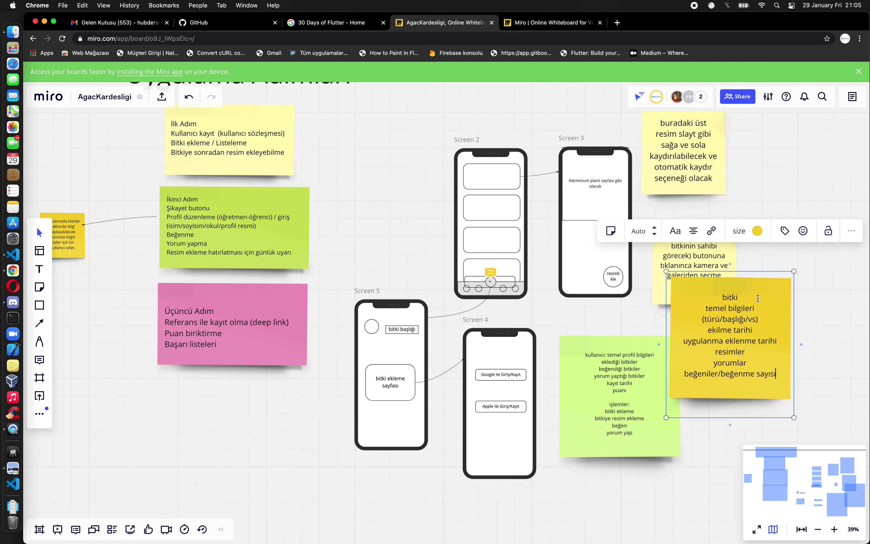
pyautogui.press('Return')
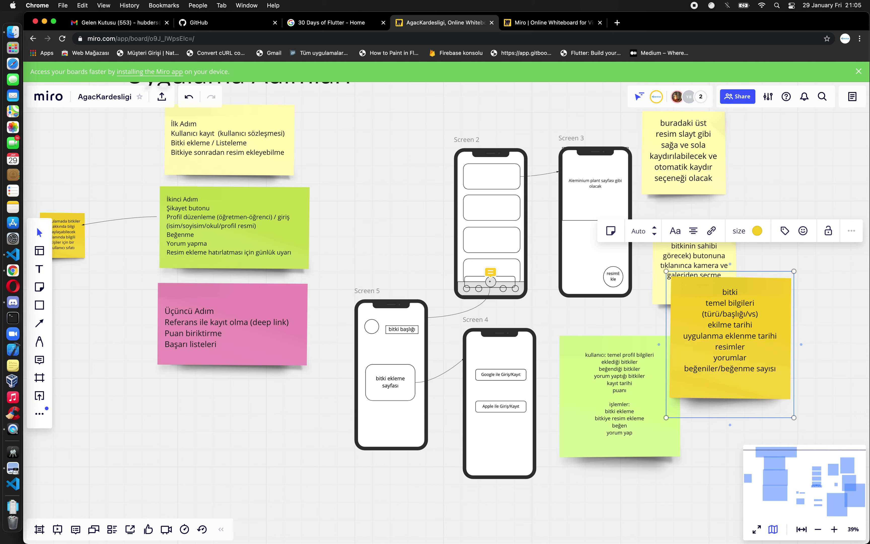
pyautogui.write('günlük')
pyautogui.write(' uyarı sa')
pyautogui.write('ati')
# - Trim the trailing spaces after saati and add an 'ekleyen_id' line beneath it
pyautogui.click(733, 370)
pyautogui.press('BackSpace')
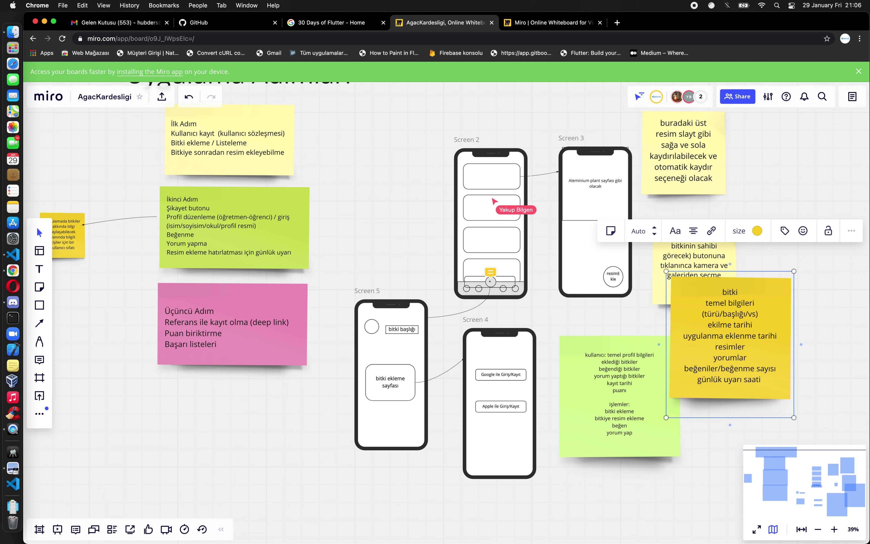
pyautogui.press('BackSpace')
pyautogui.press('Return')
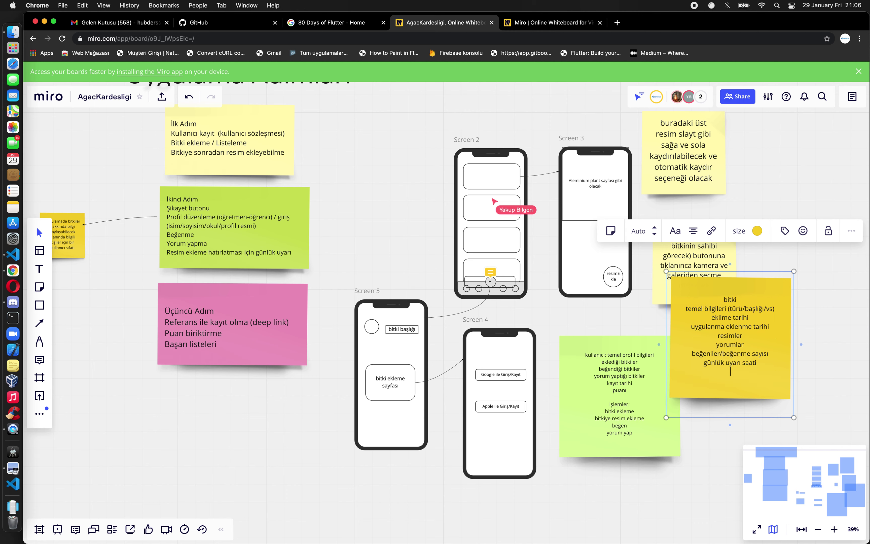
pyautogui.write('ekleyen')
pyautogui.write('_i')
pyautogui.write('d')
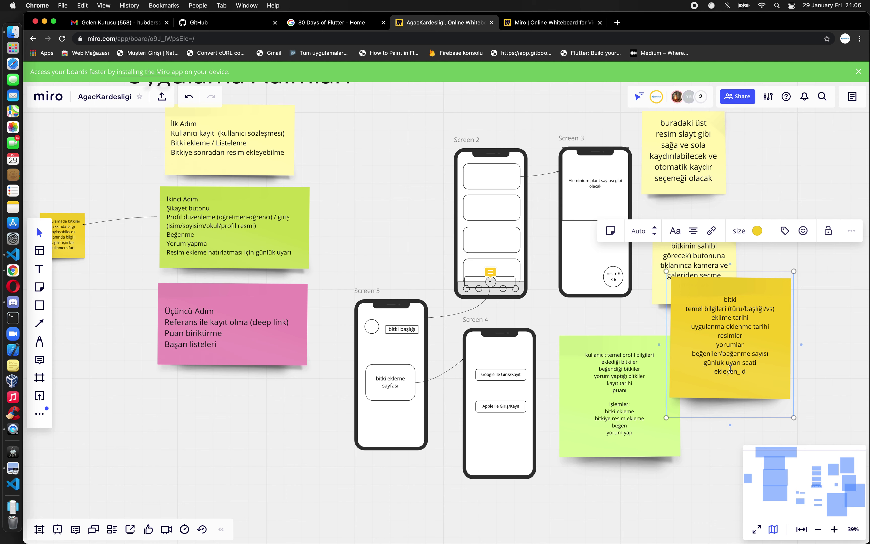
pyautogui.click(627, 362)
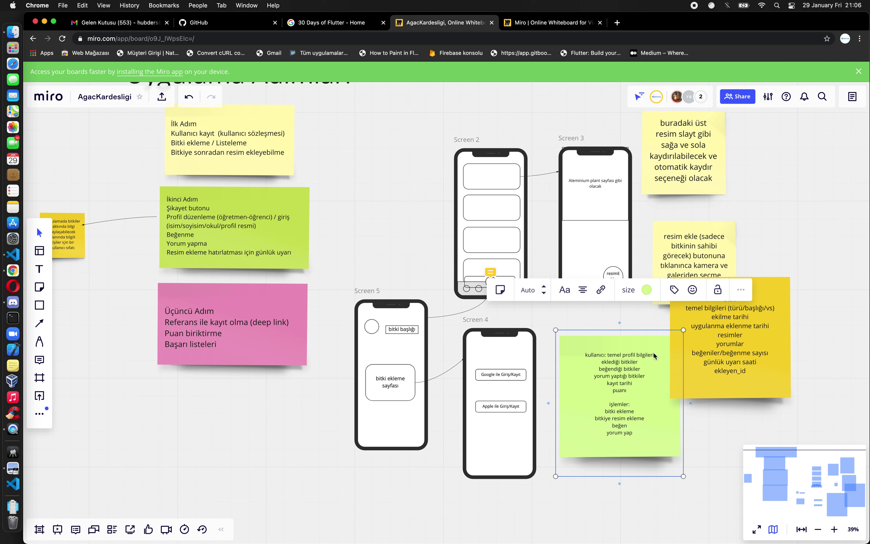
# - Insert an 'id' line below the profile info line of the green kullanıcı note
pyautogui.click(643, 362)
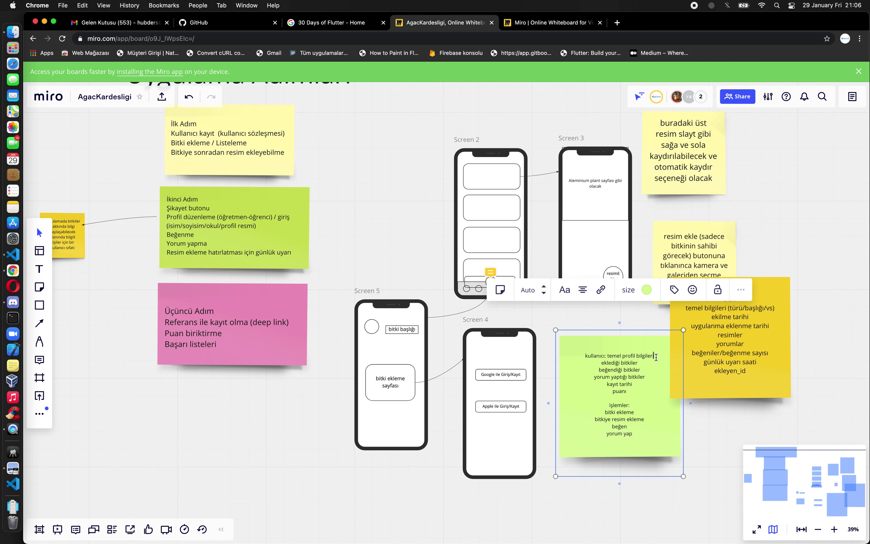
pyautogui.write('i')
pyautogui.press('Return')
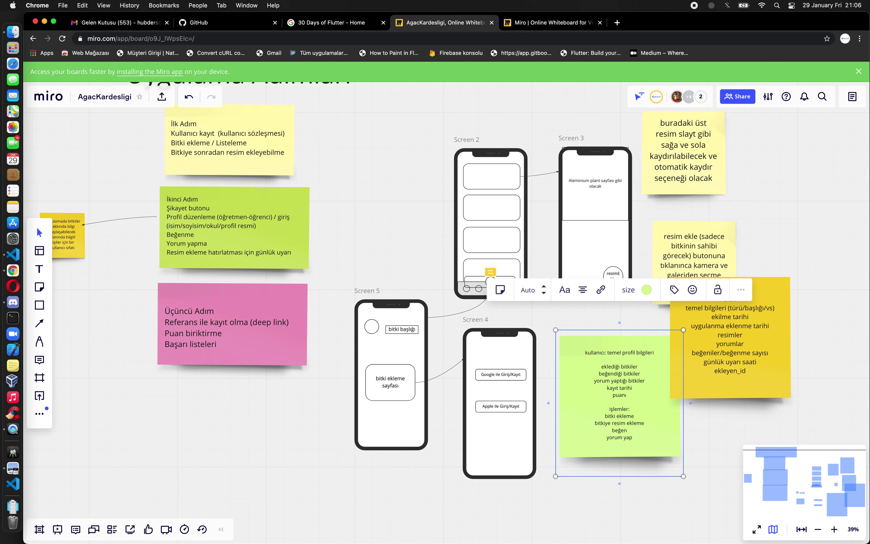
pyautogui.write('id')
pyautogui.click(753, 376)
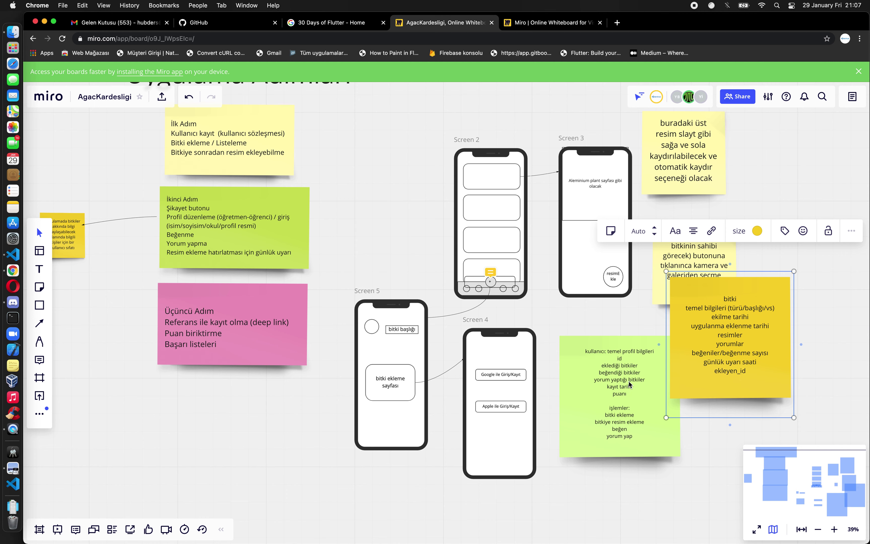
pyautogui.click(748, 370)
# - Insert an 'id' line right after 'bitki' in the yellow note
pyautogui.click(744, 302)
pyautogui.press('Return')
pyautogui.write('id')
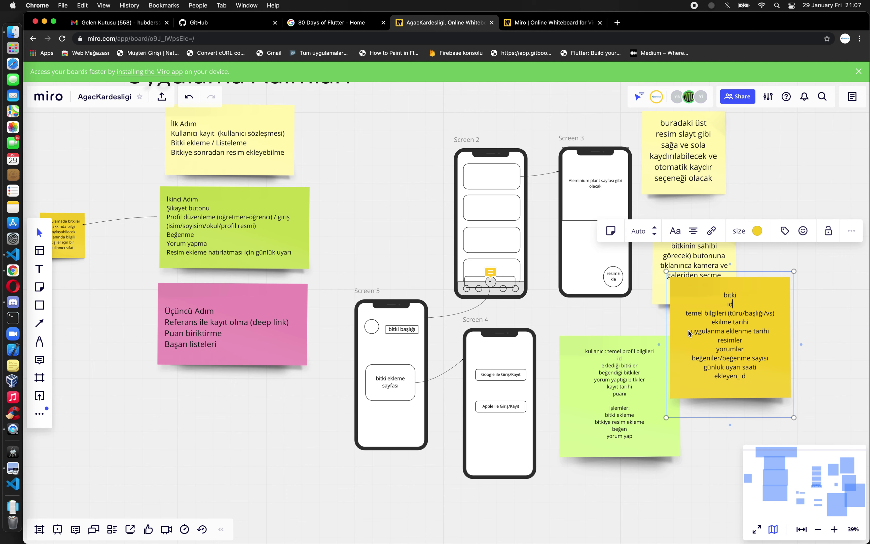
pyautogui.click(677, 340)
# - Review the green kullanıcı and yellow bitki notes by selecting each in turn
pyautogui.click(782, 347)
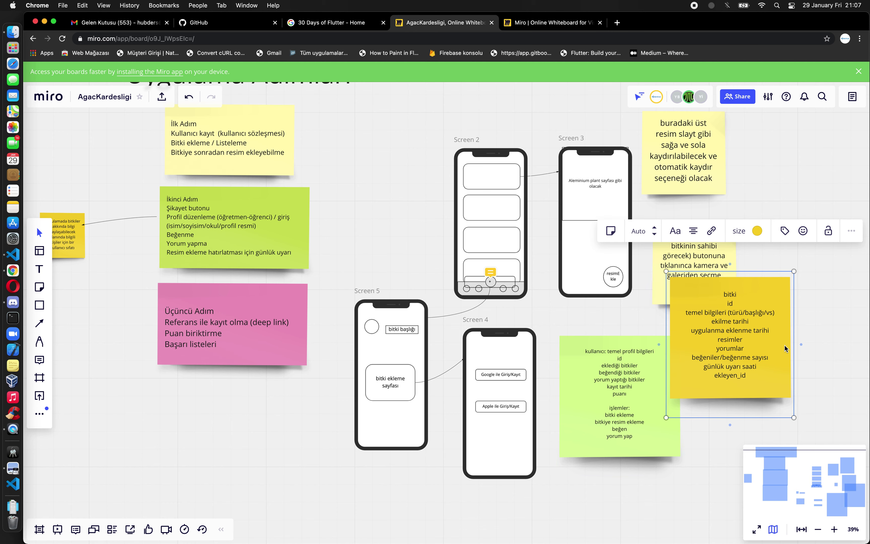
pyautogui.press('Escape')
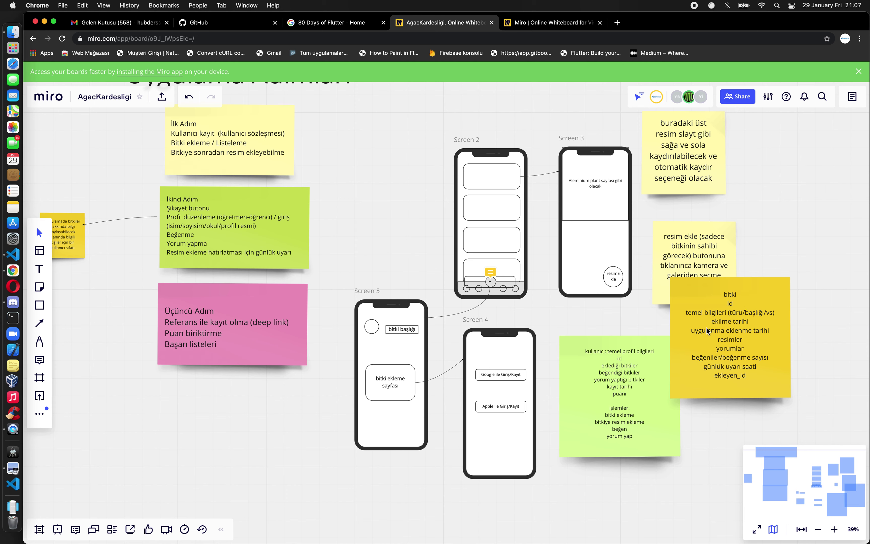
pyautogui.click(630, 375)
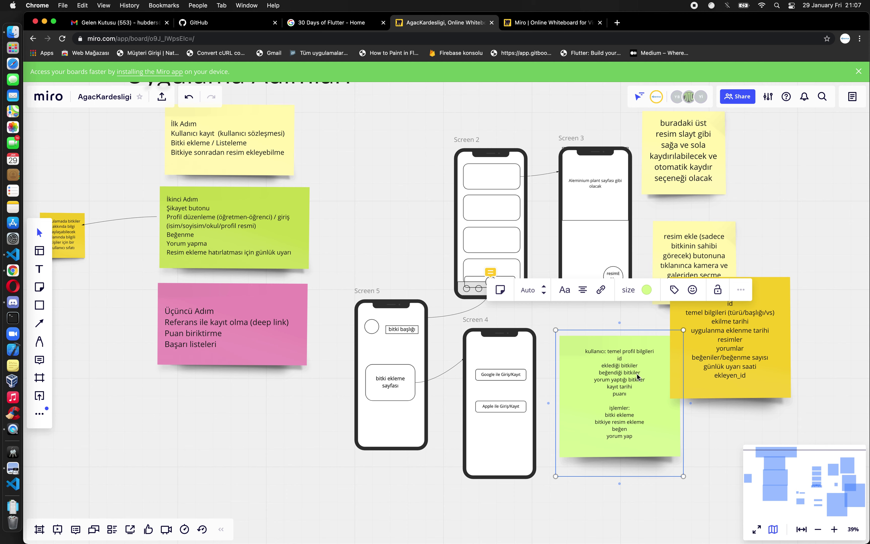
pyautogui.click(732, 306)
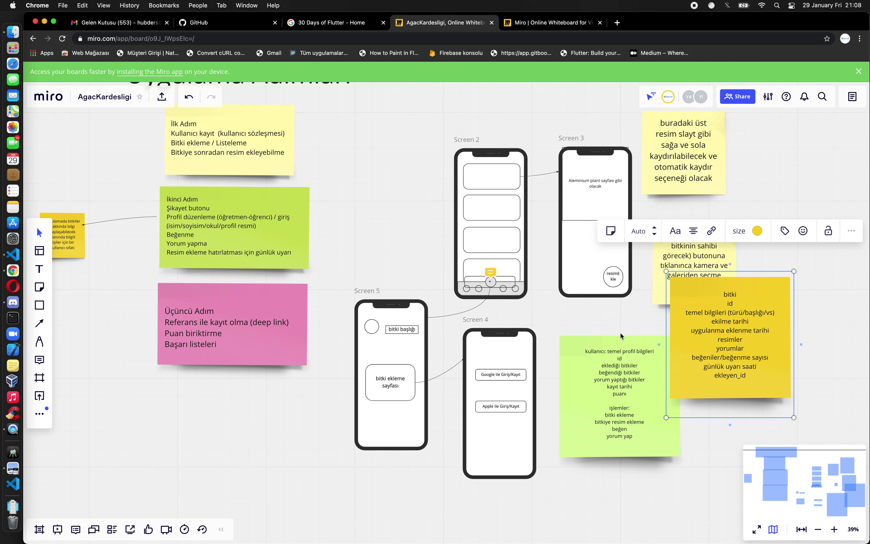
pyautogui.click(824, 339)
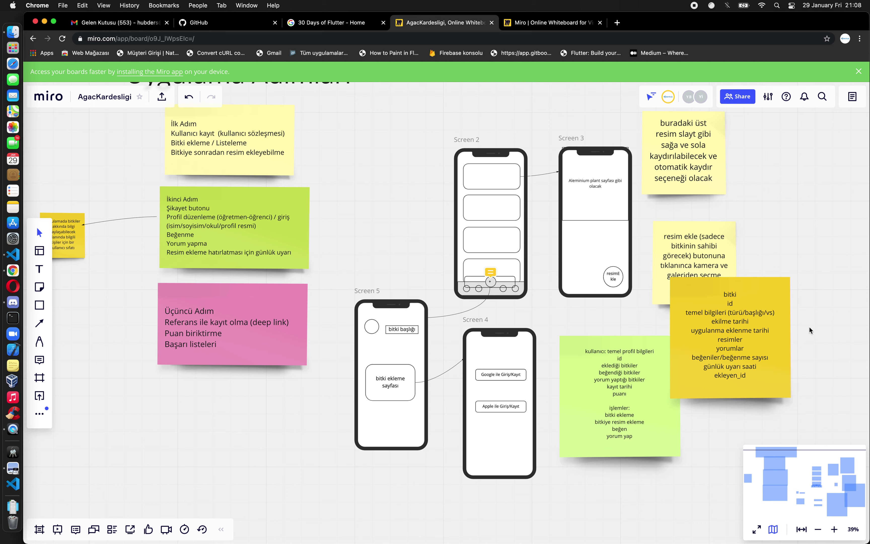
pyautogui.click(661, 330)
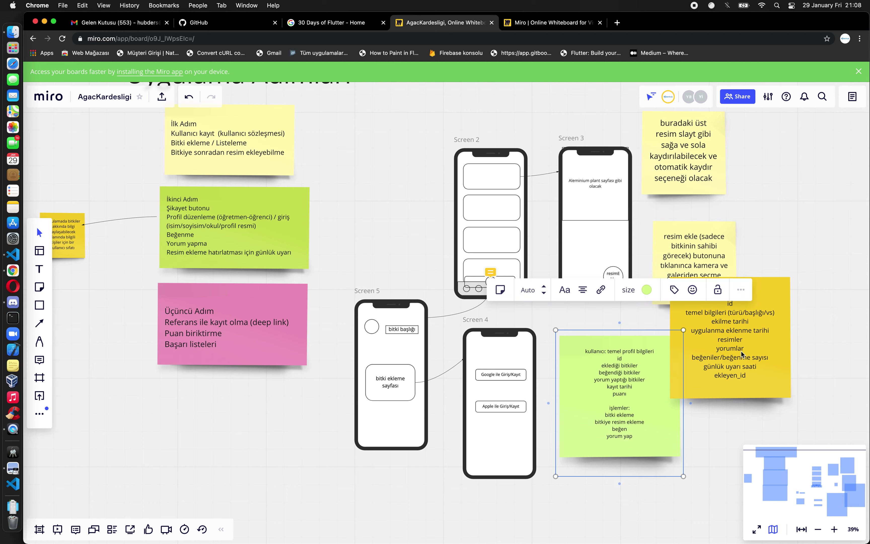
pyautogui.click(752, 343)
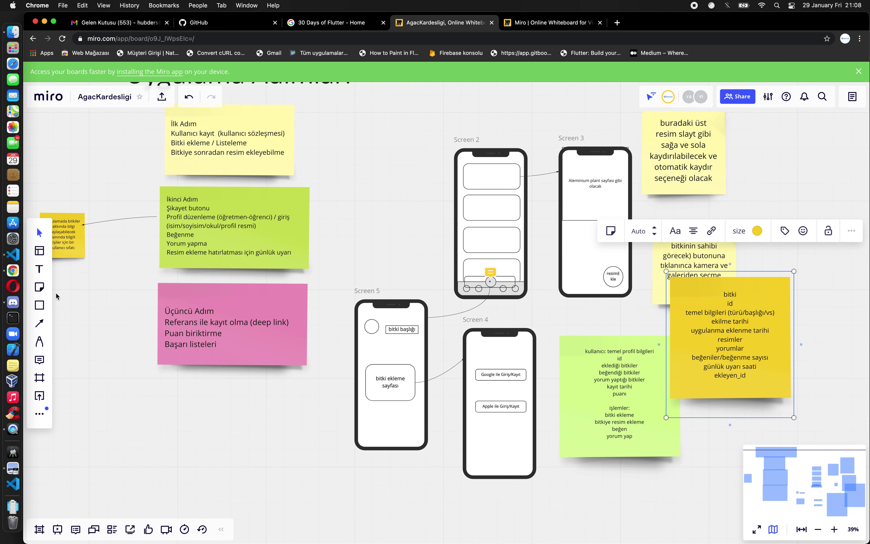
pyautogui.click(40, 305)
# - Drop a new light-pink sticky note on the board right of the yellow bitki note
pyautogui.click(39, 286)
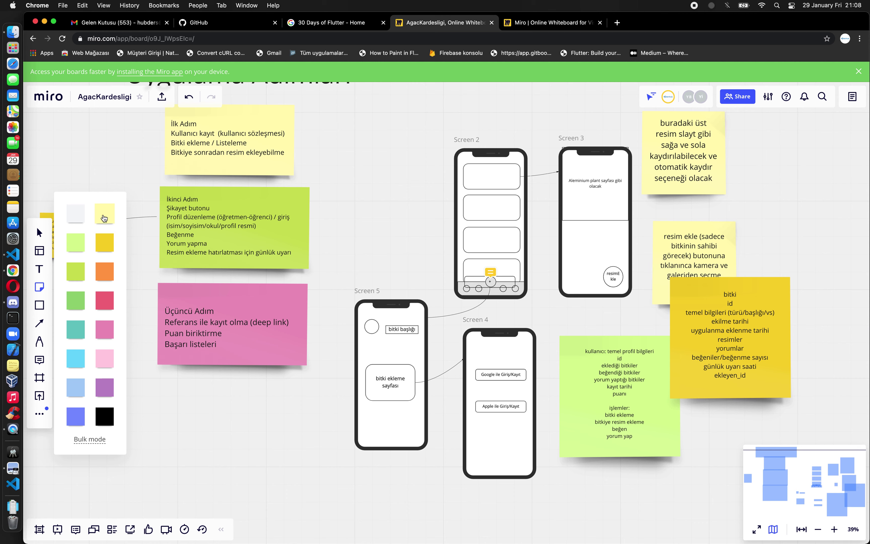
pyautogui.click(104, 360)
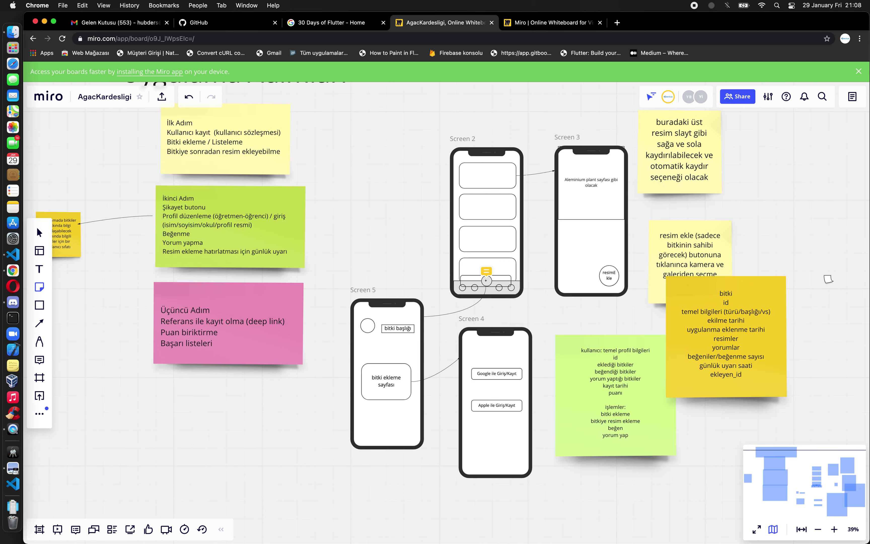
pyautogui.hscroll(3, 790, 295)
pyautogui.scroll(1, 791, 295)
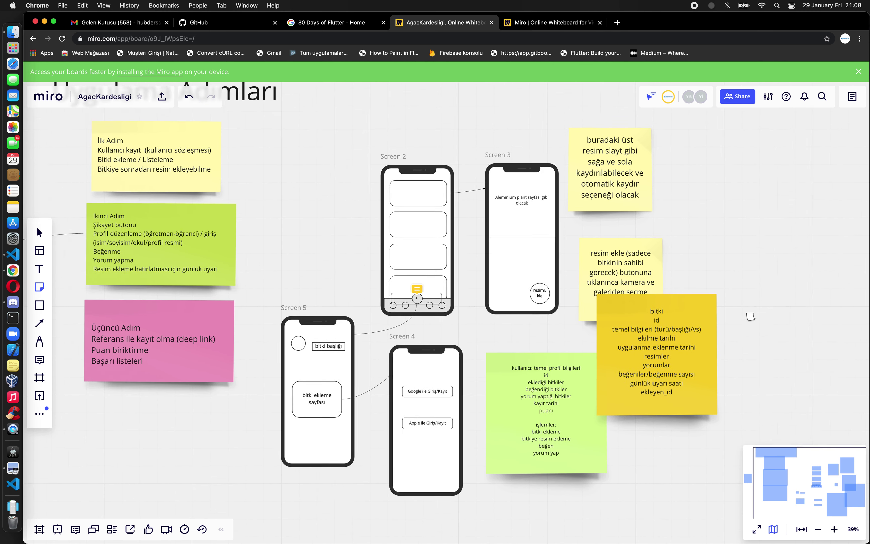
pyautogui.hscroll(5, 768, 308)
pyautogui.scroll(-3, 755, 312)
pyautogui.scroll(-1, 751, 317)
pyautogui.scroll(-2, 683, 318)
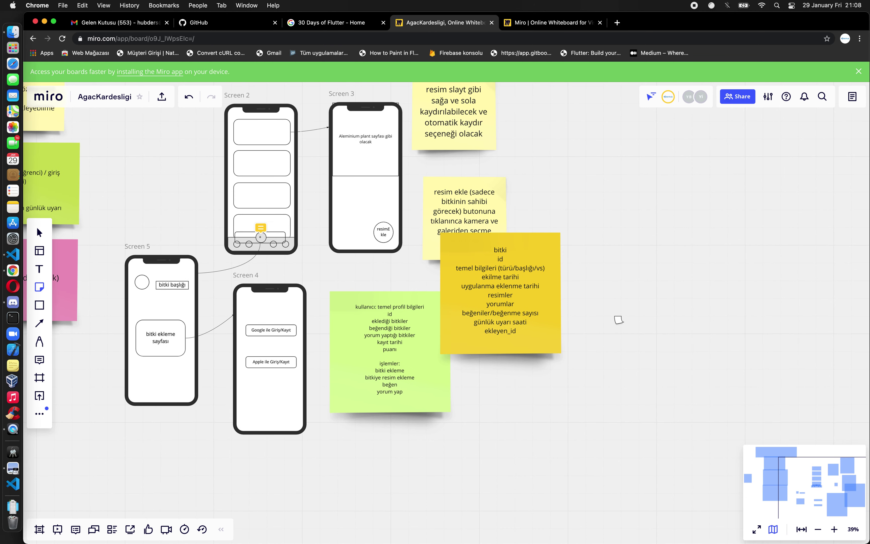
pyautogui.click(618, 320)
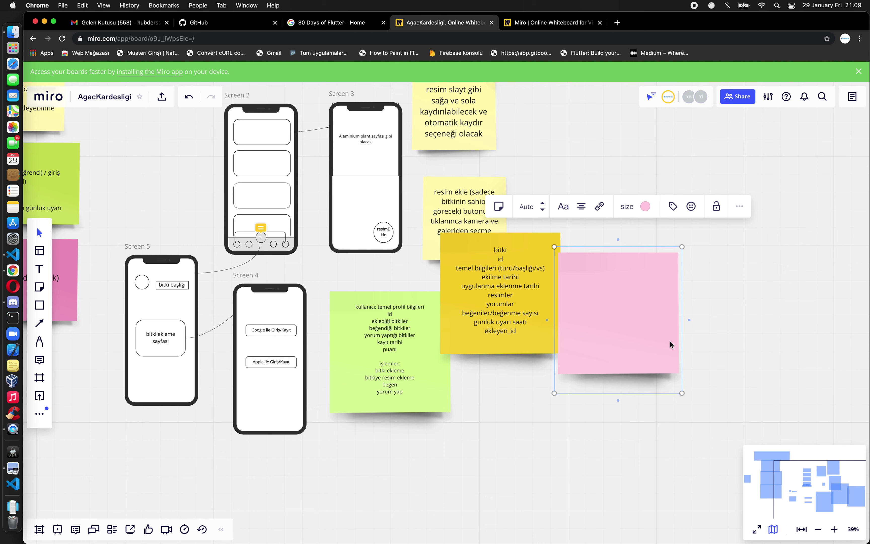
# - Write 'resim:' and, on the next line, 'linki, eklenme tarihi' in the pink note
pyautogui.press('super+Tab')
pyautogui.press('super+Tab')
pyautogui.press('super+Tab')
pyautogui.press('super+Tab')
pyautogui.press('super+Tab')
pyautogui.press('super+Tab')
pyautogui.write('resim:')
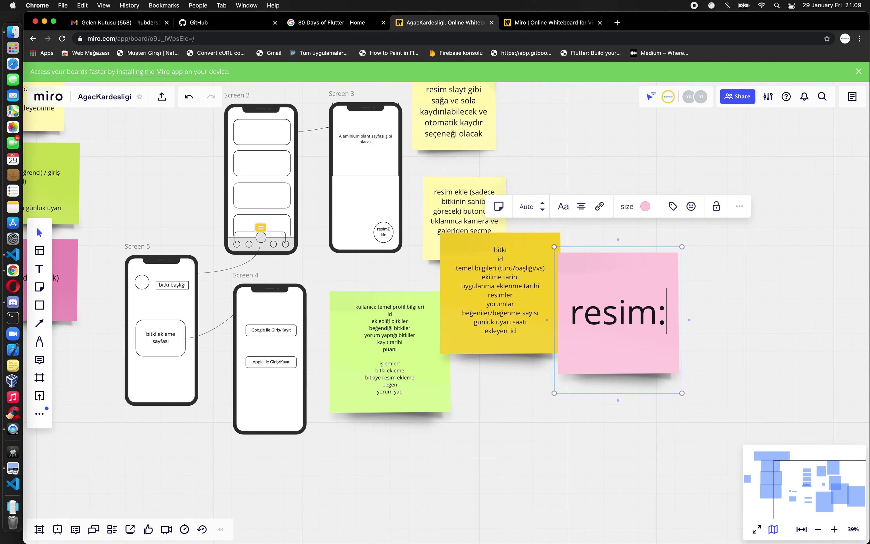
pyautogui.press('Return')
pyautogui.write('linki')
pyautogui.press('BackSpace')
pyautogui.write(', eklenme tarihi')
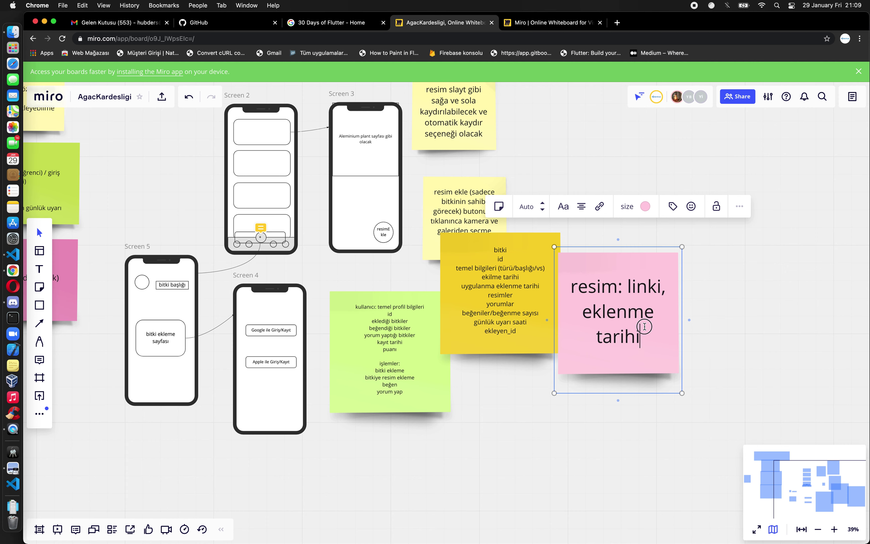
pyautogui.moveTo(644, 335); pyautogui.dragTo(641, 297)
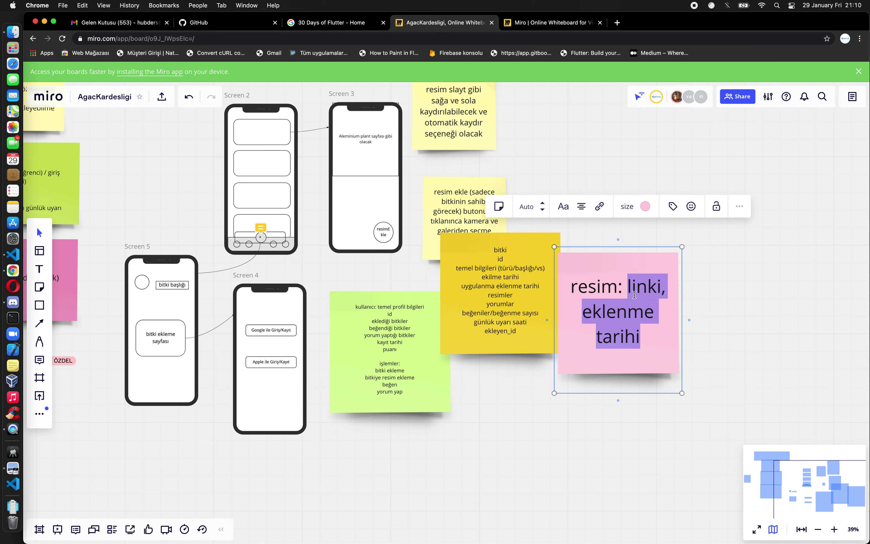
pyautogui.click(644, 336)
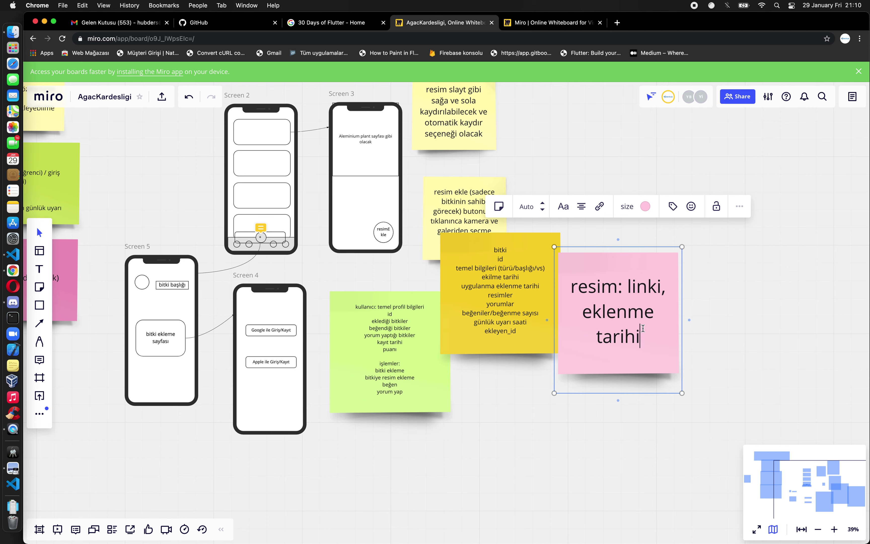
# - Append ', (açıklama)' after tarihi in the pink note and exit editing
pyautogui.write(',')
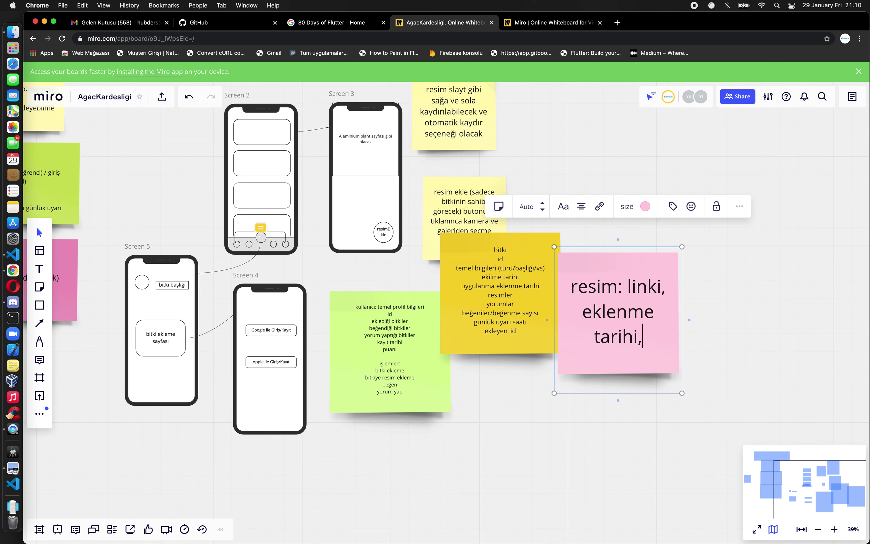
pyautogui.write(' (a)')
pyautogui.press('Left')
pyautogui.write('açıklama')
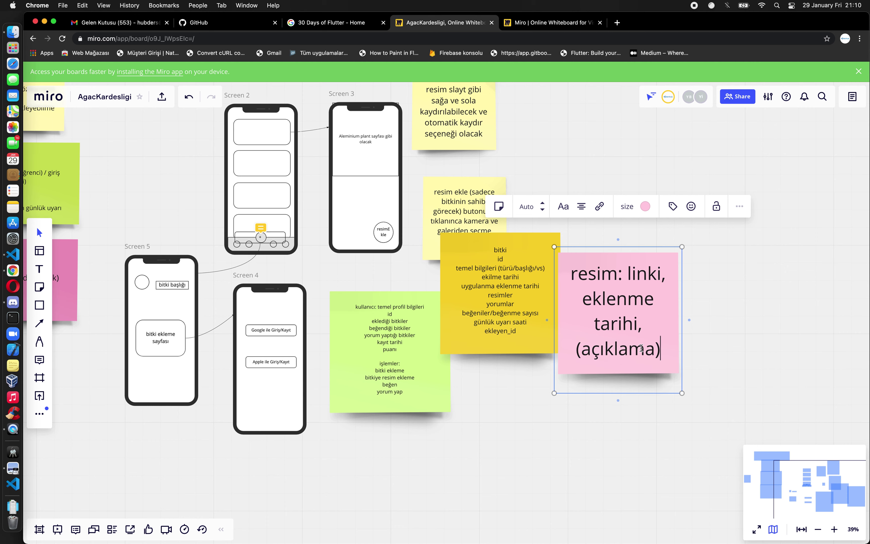
pyautogui.moveTo(645, 350); pyautogui.dragTo(576, 350)
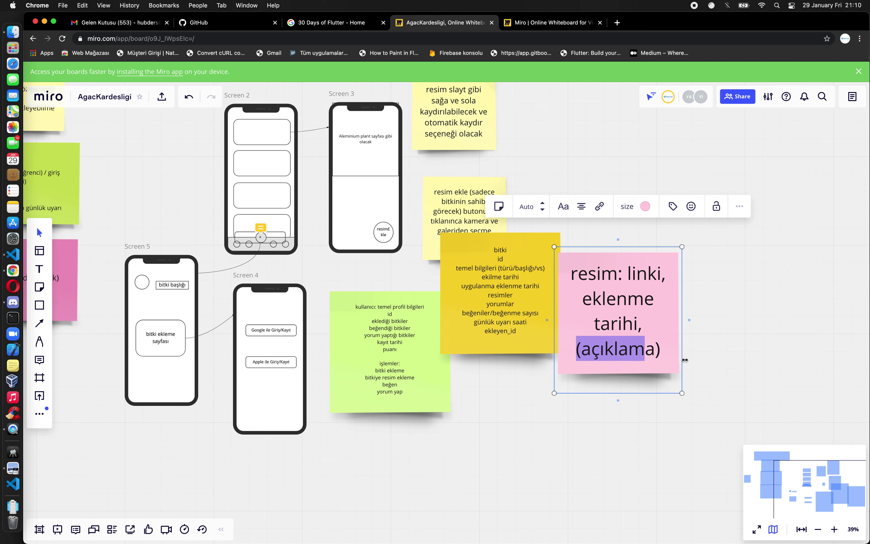
pyautogui.click(652, 350)
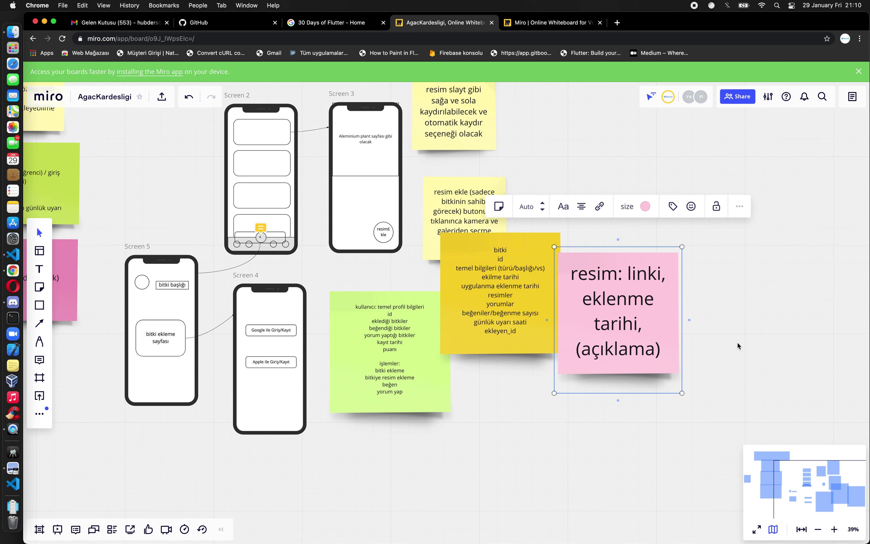
pyautogui.click(737, 342)
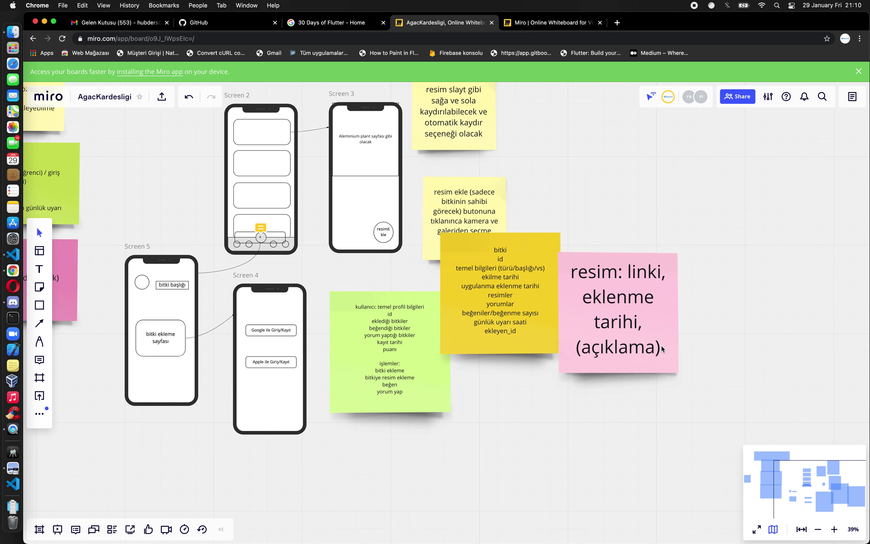
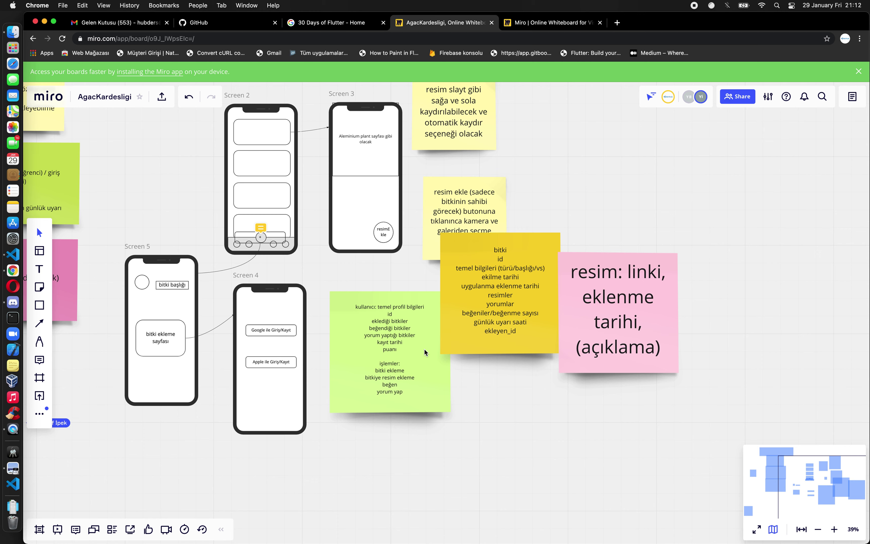
# - Move the yellow 'bitki' data-model note down and away from the phone wireframes
pyautogui.moveTo(458, 357); pyautogui.dragTo(515, 404)
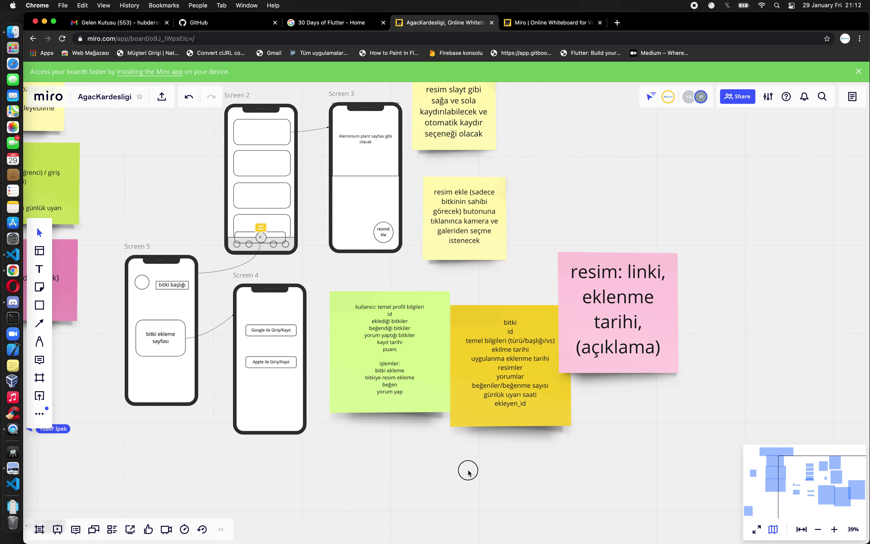
pyautogui.moveTo(469, 482); pyautogui.dragTo(480, 514)
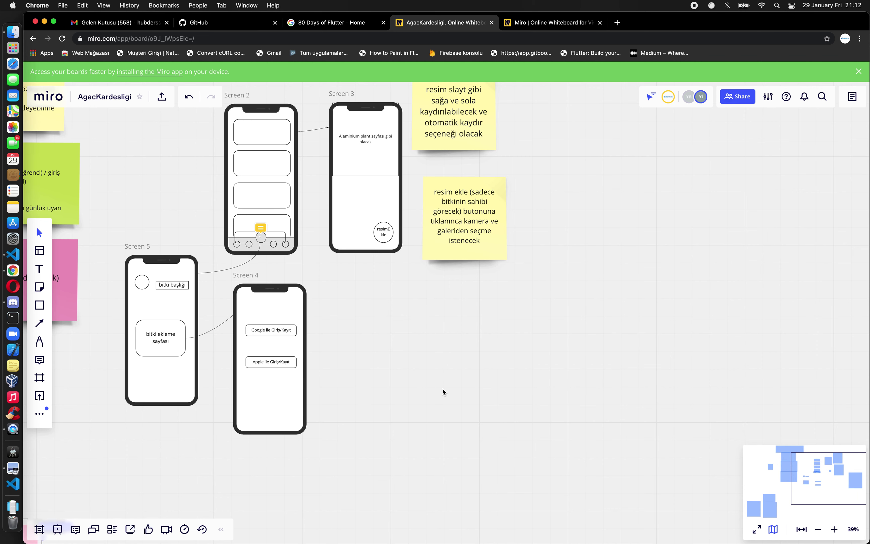
pyautogui.moveTo(443, 388); pyautogui.dragTo(706, 225)
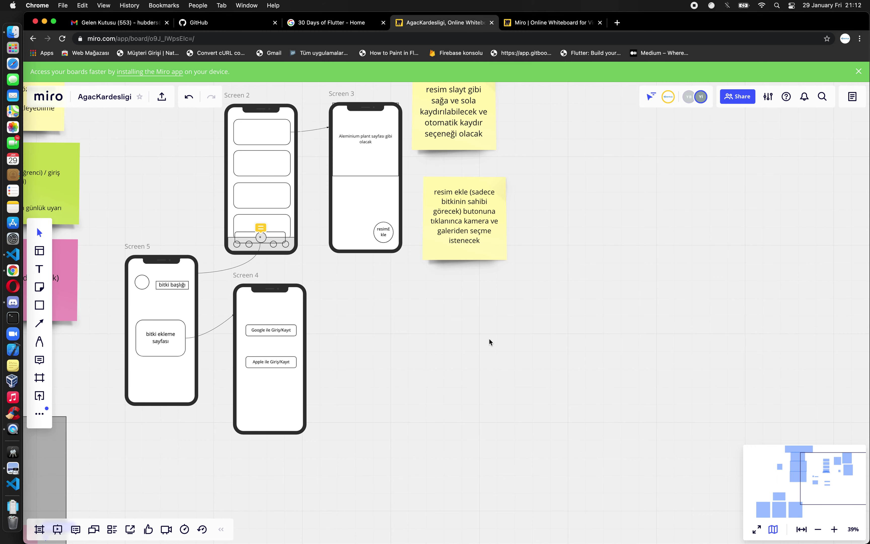
pyautogui.scroll(-3, 488, 340)
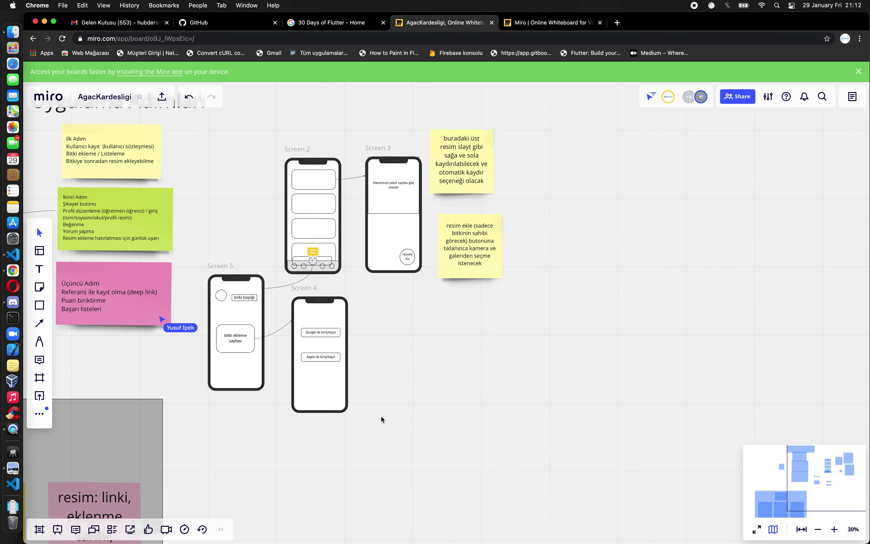